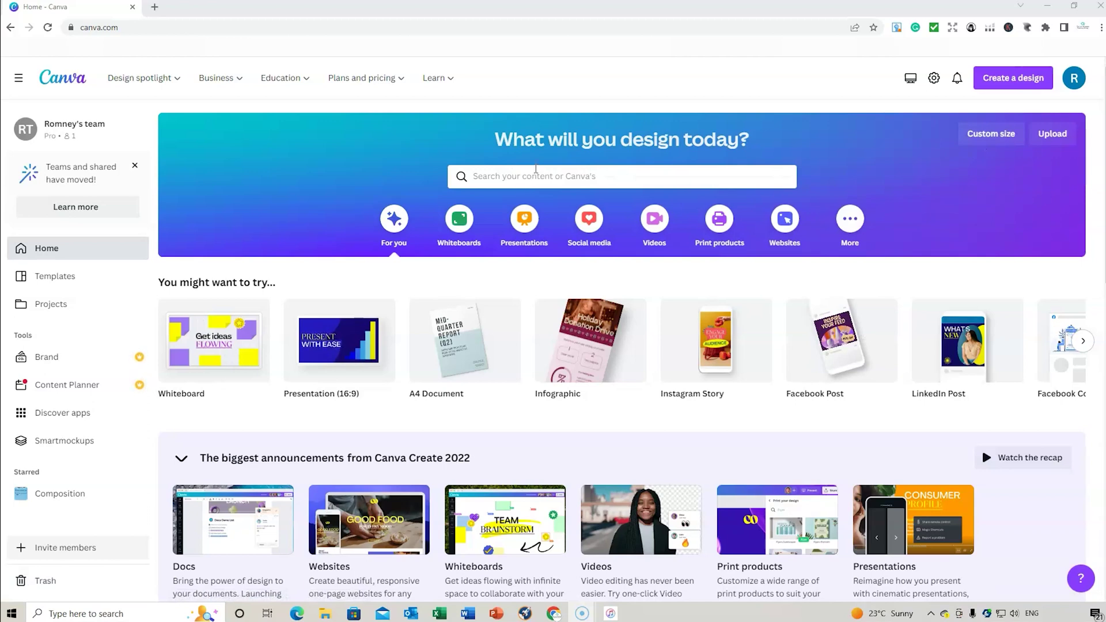
# Step: Search templates for 'book cover', then replace the query with 'instag' for Instagram suggestions
pyautogui.click(535, 171)
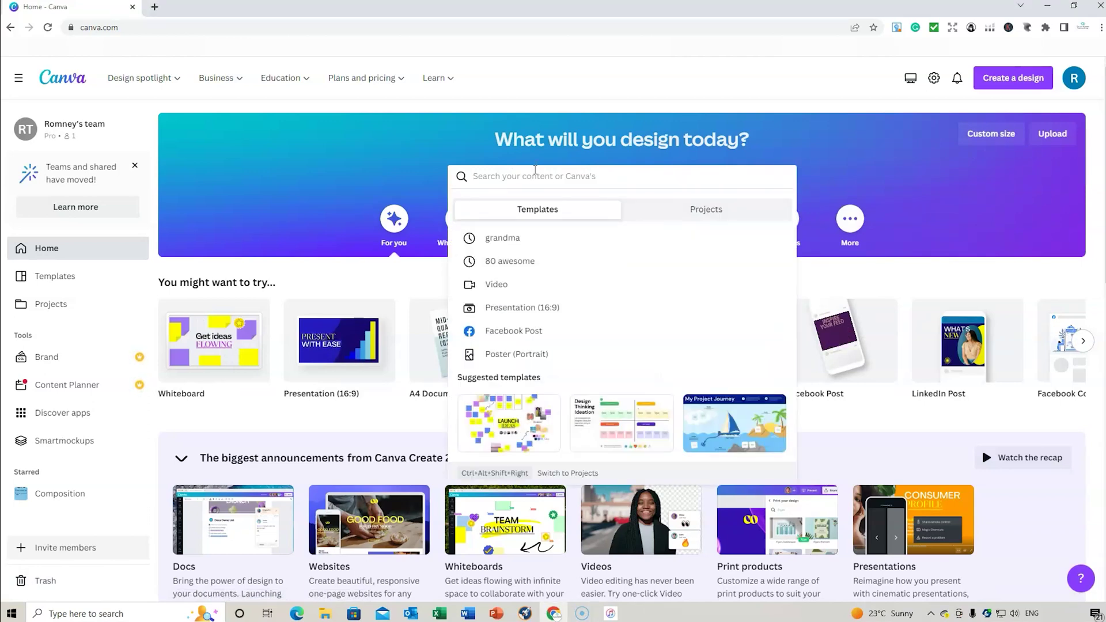
pyautogui.write('book cover')
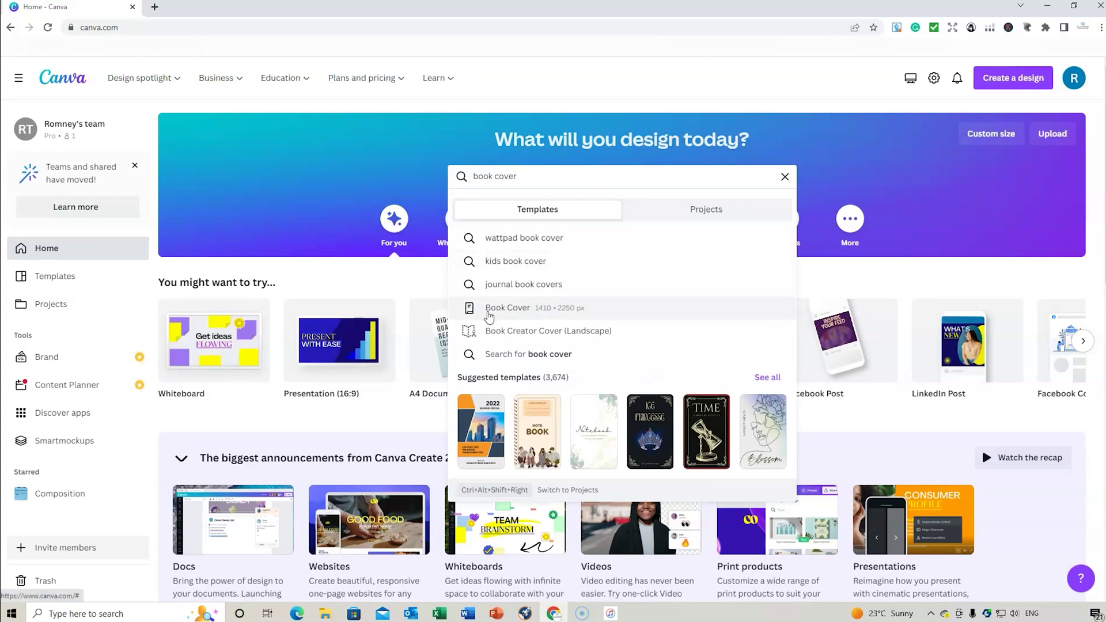
pyautogui.moveTo(536, 177); pyautogui.dragTo(448, 168)
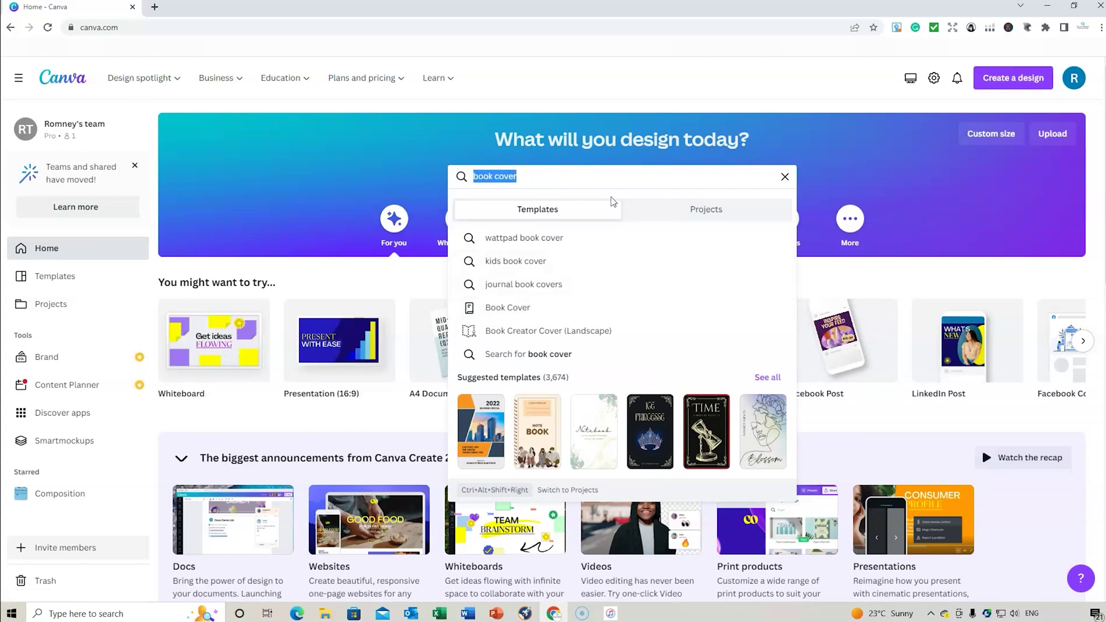
pyautogui.write('in')
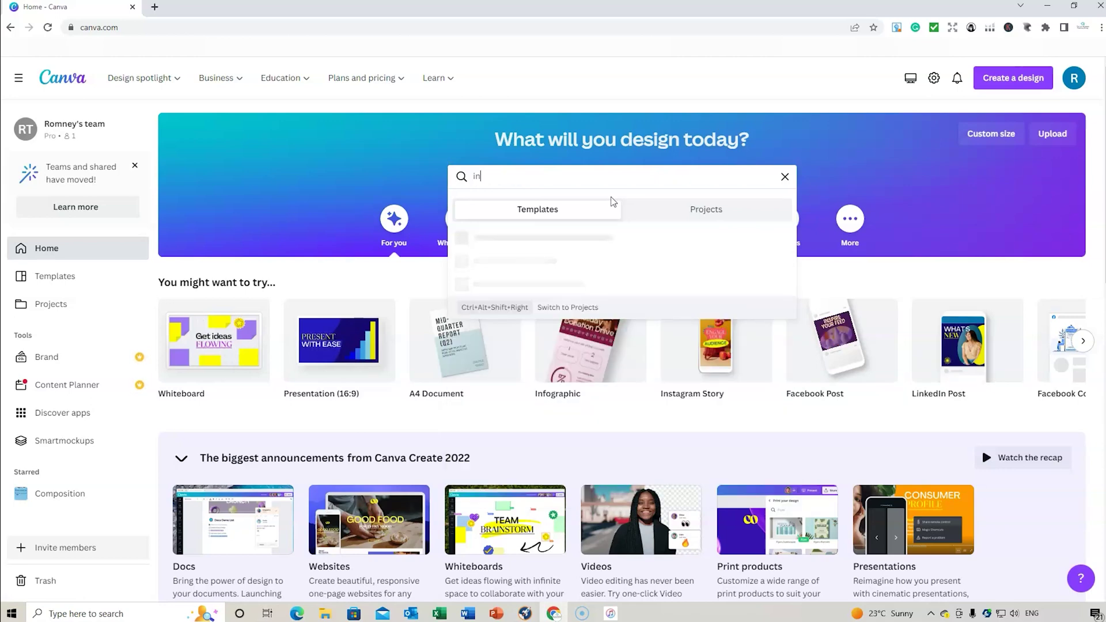
pyautogui.write('stagr')
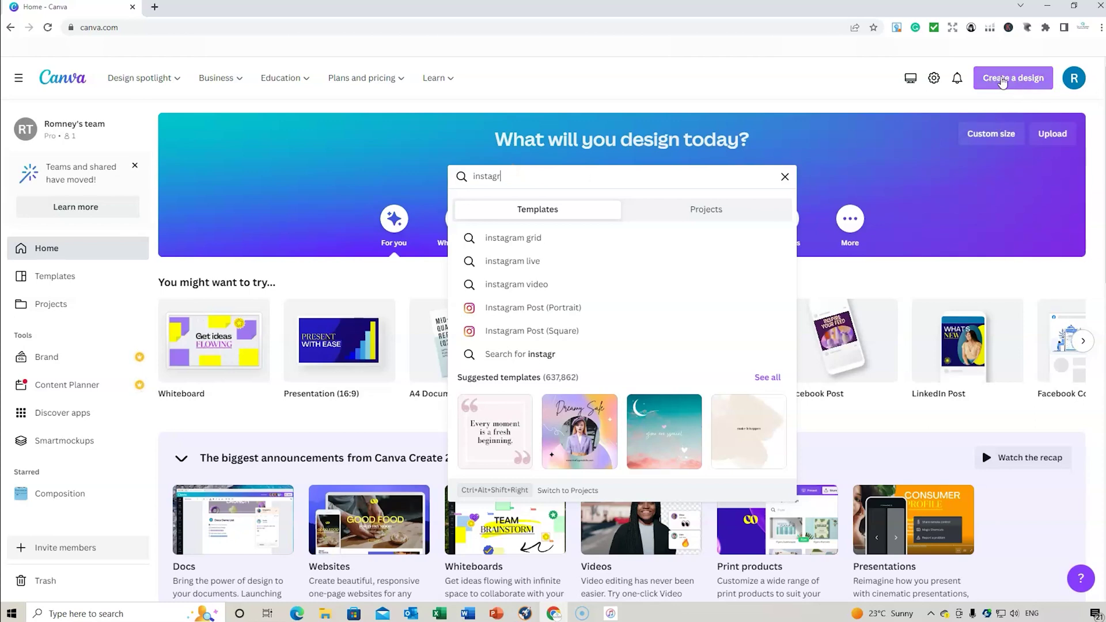
# Step: Create a new custom-size design of 500 × 500 px
pyautogui.click(1002, 83)
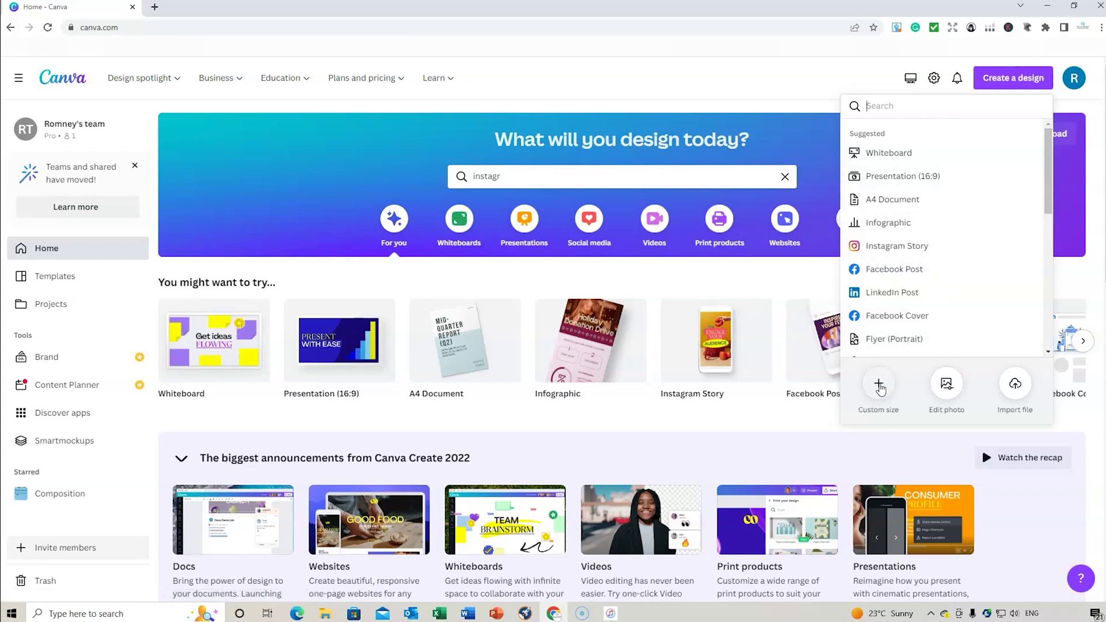
pyautogui.click(879, 387)
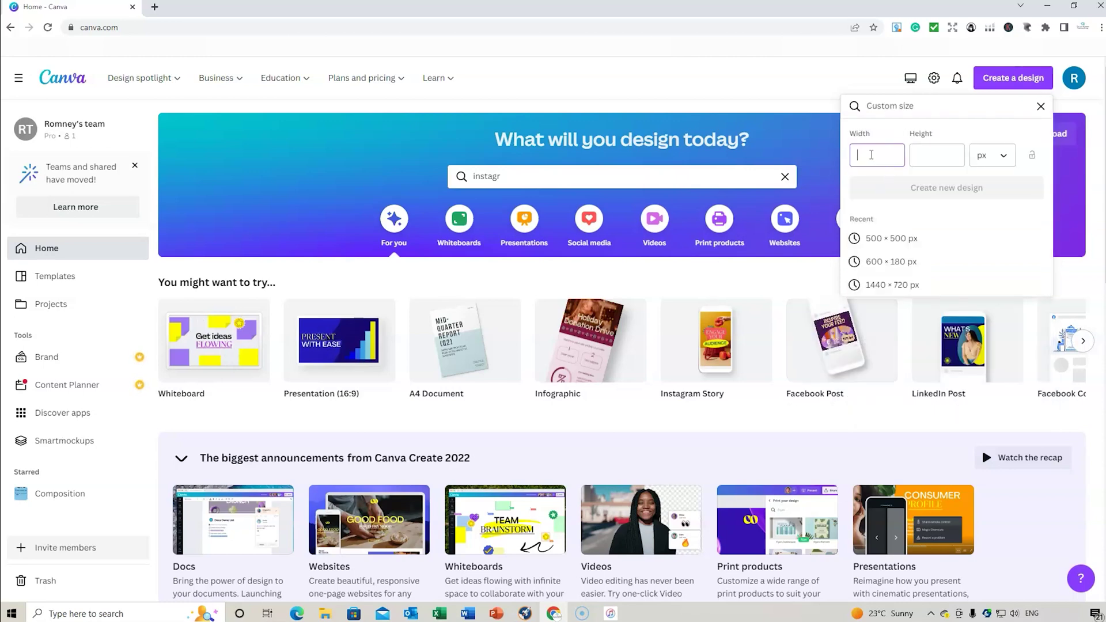
pyautogui.write('740')
pyautogui.click(883, 240)
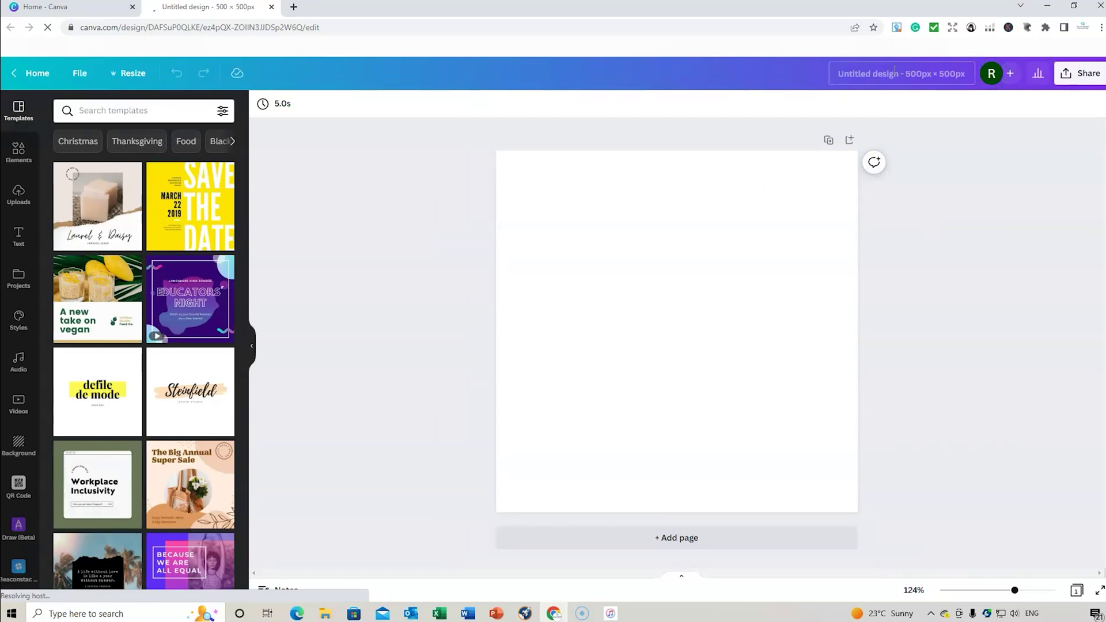
# Step: Title the design 'YouTube Tutorial' and apply the Did You Know? light-bulb template
pyautogui.click(969, 74)
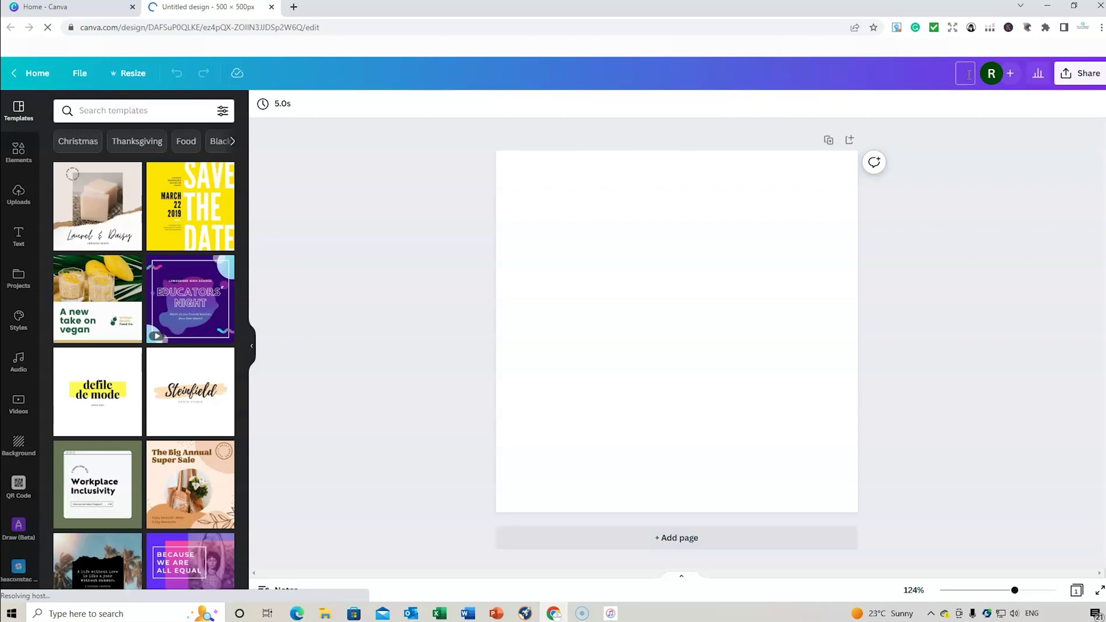
pyautogui.write('YouTube Tutorial')
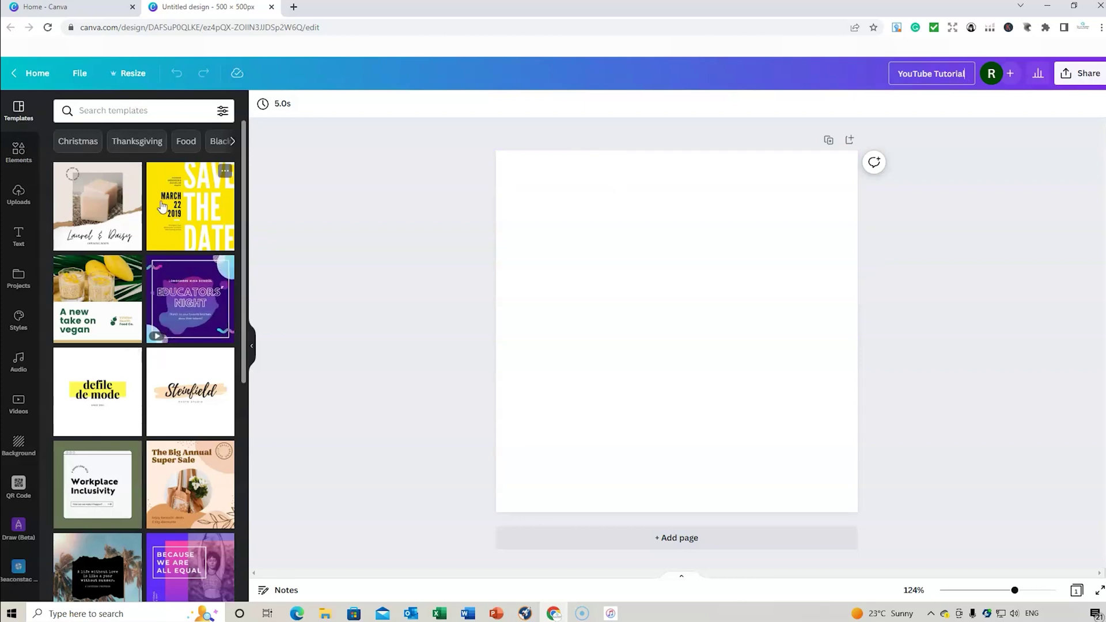
pyautogui.scroll(-4, 126, 224)
pyautogui.scroll(-5, 126, 220)
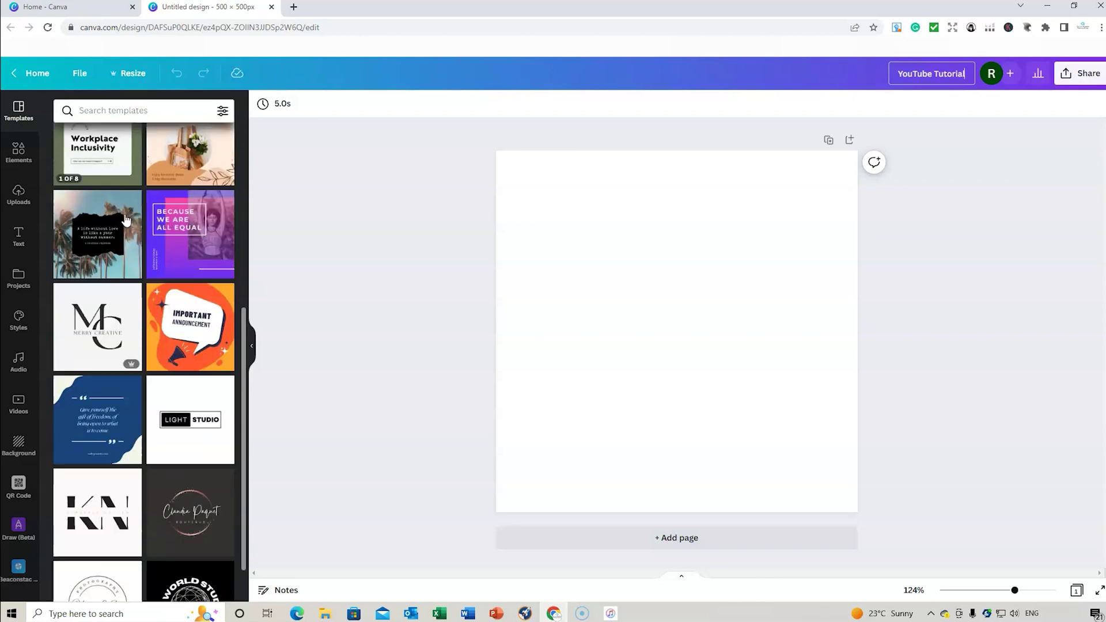
pyautogui.scroll(-5, 126, 219)
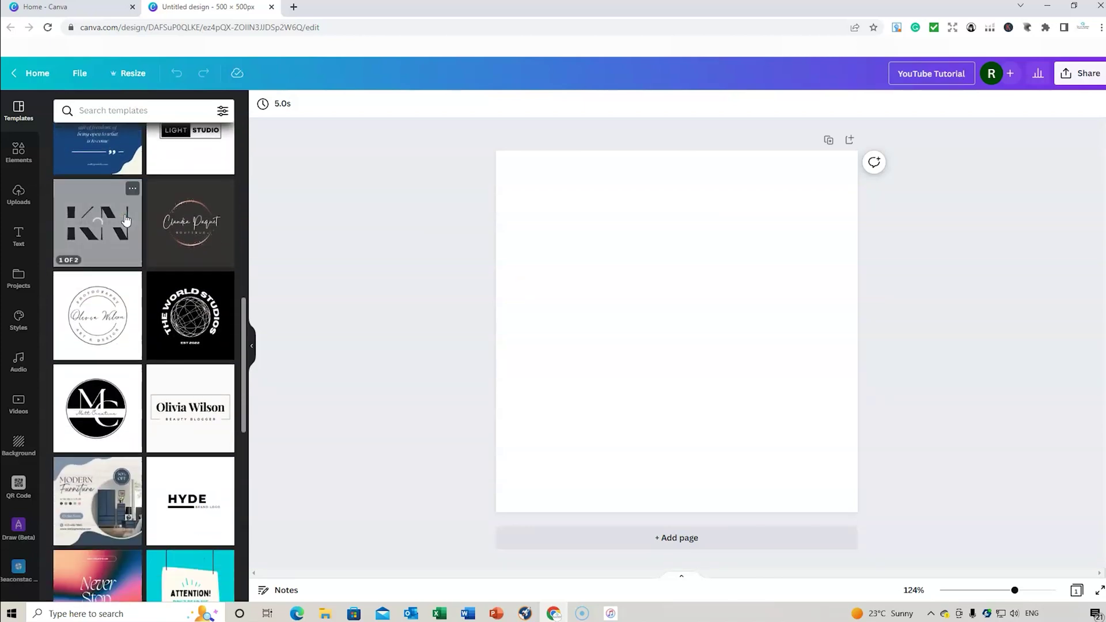
pyautogui.scroll(-4, 127, 219)
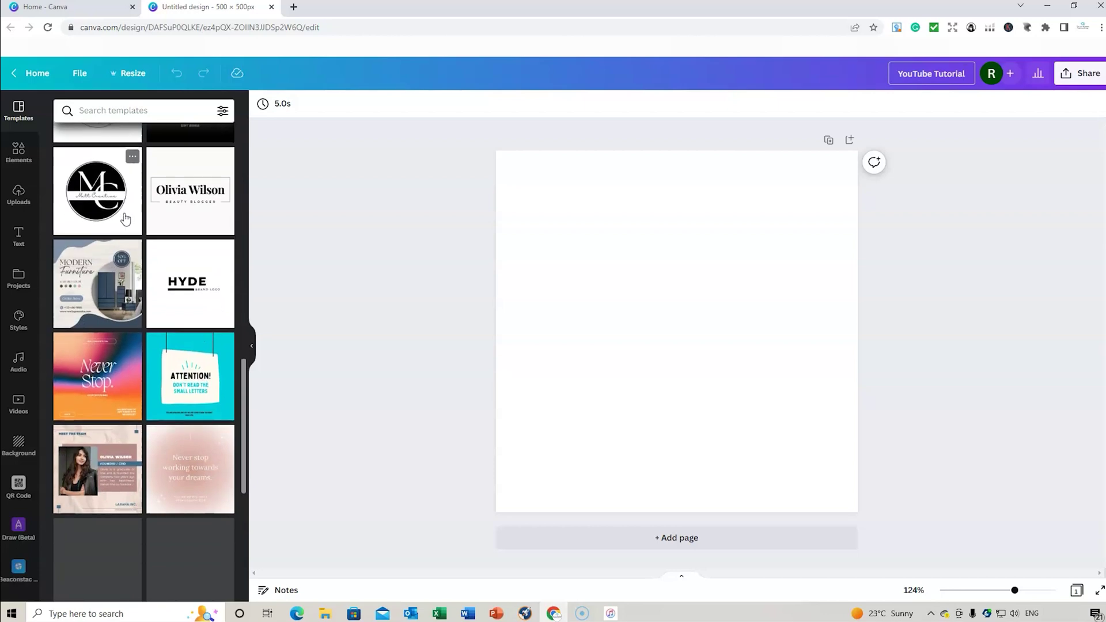
pyautogui.scroll(-1, 124, 218)
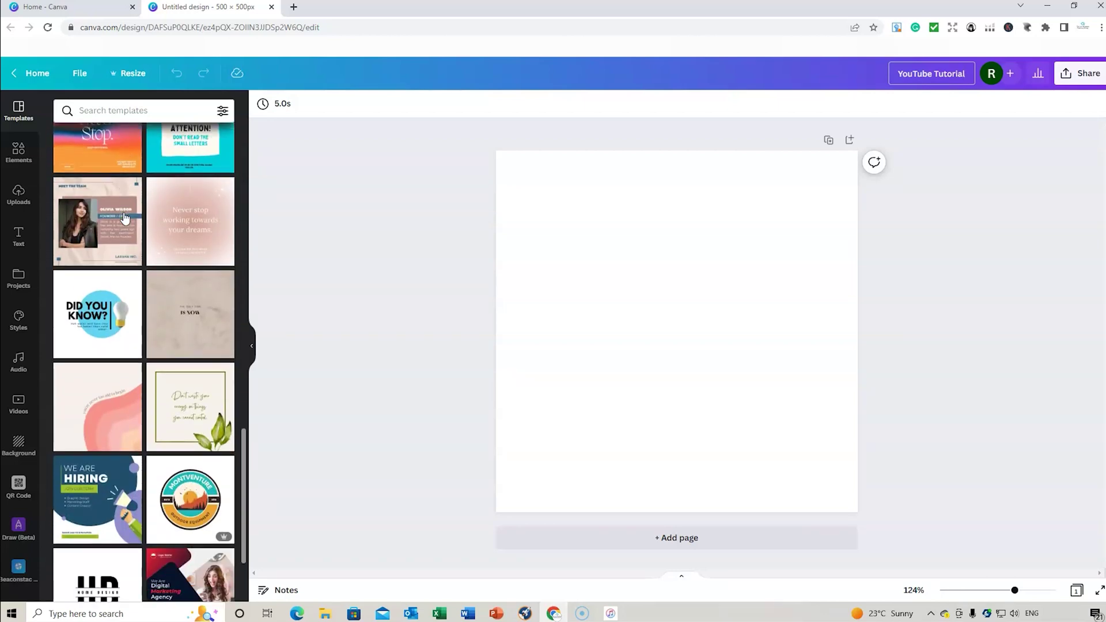
pyautogui.click(80, 305)
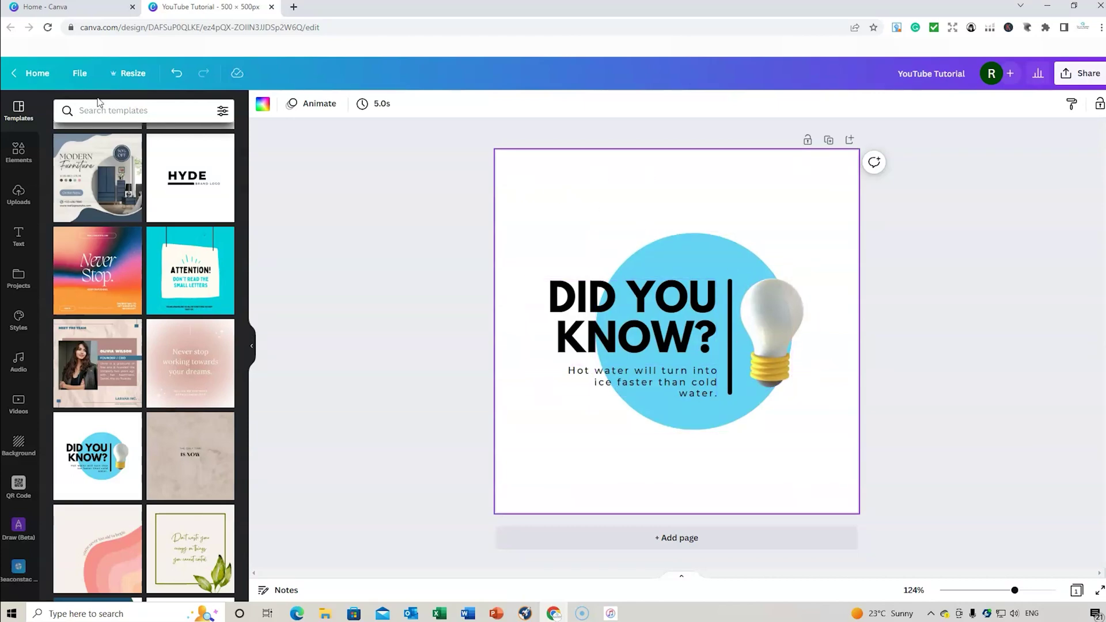
# Step: Search Elements for 'light globe' and apply the results filters
pyautogui.click(18, 152)
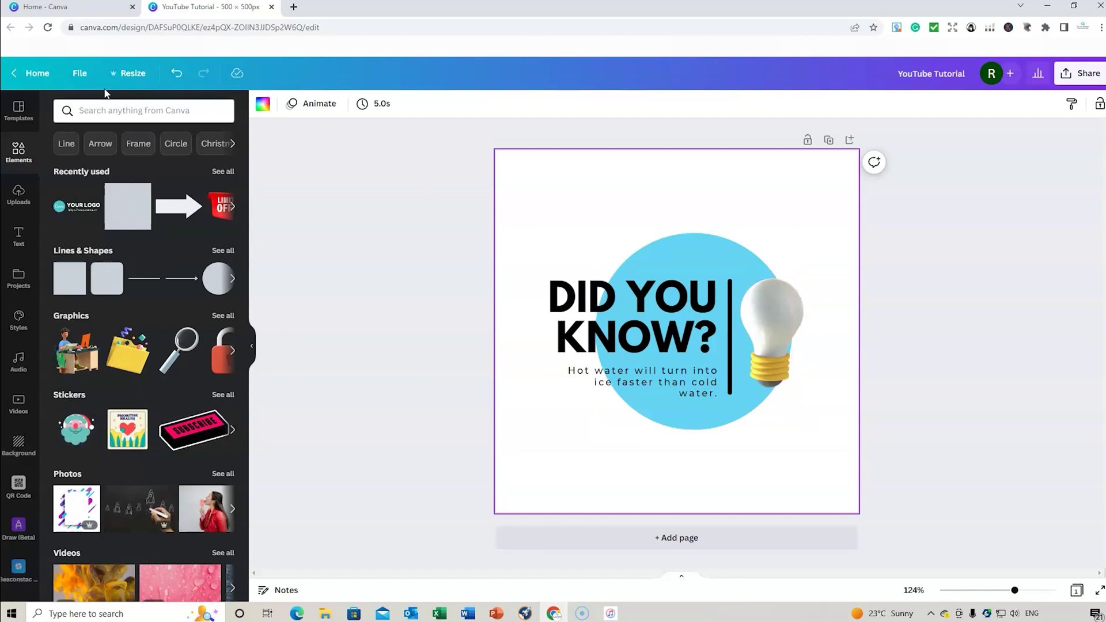
pyautogui.click(109, 109)
pyautogui.write('li')
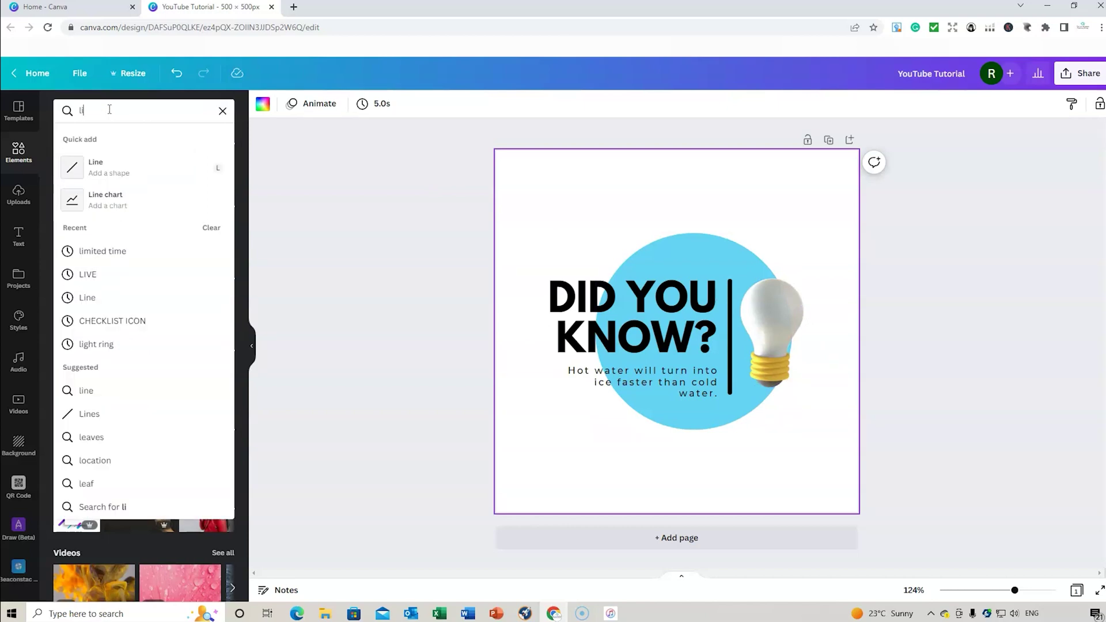
pyautogui.write('ght globe')
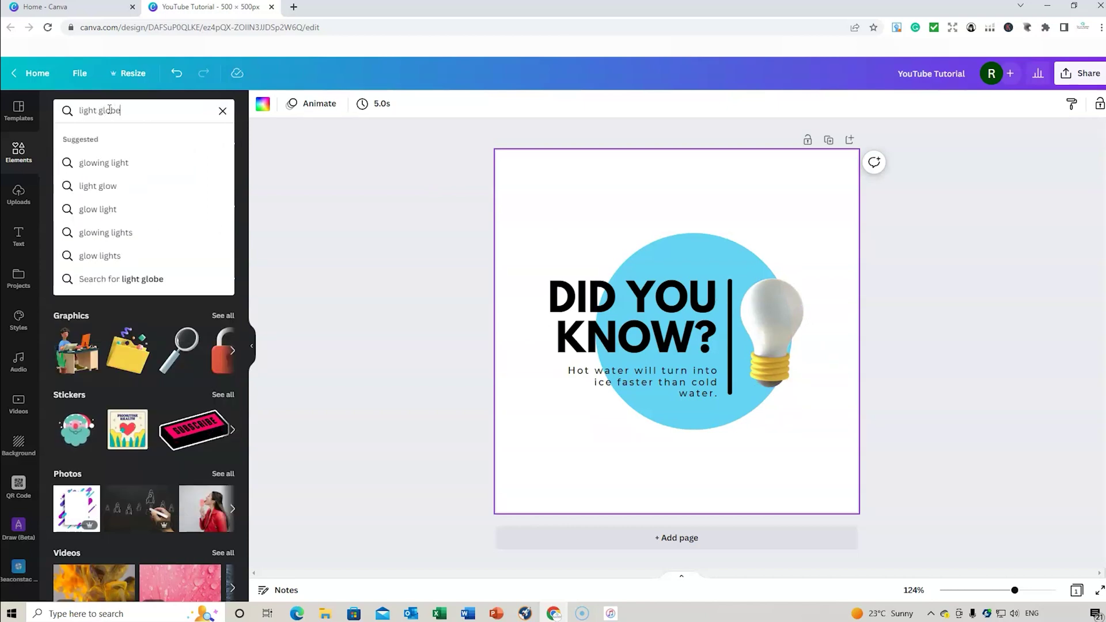
pyautogui.press('Return')
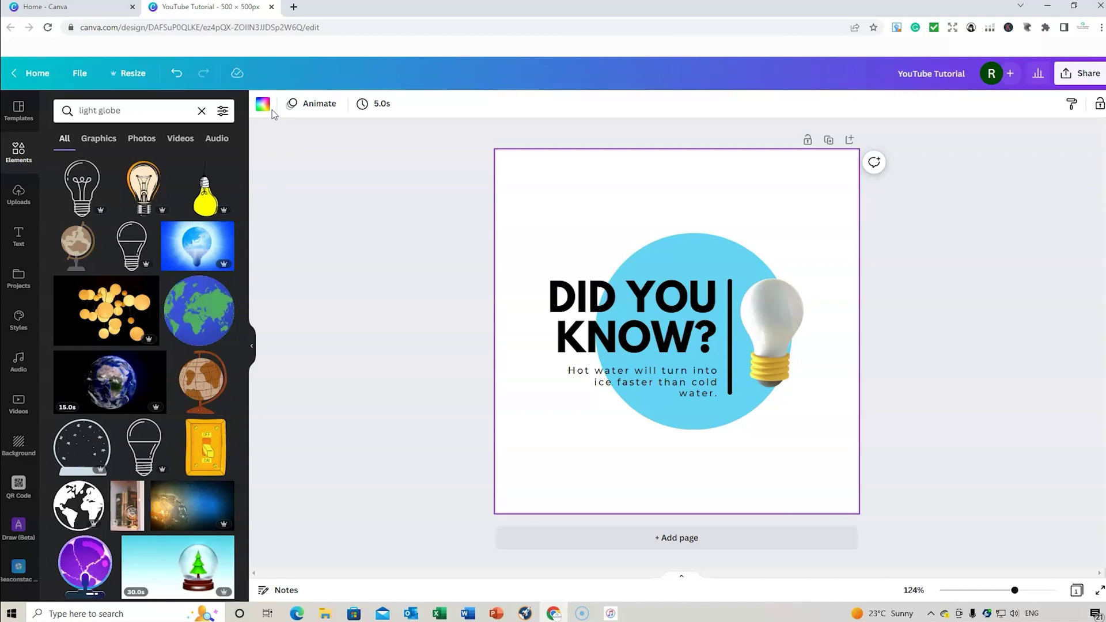
pyautogui.click(222, 113)
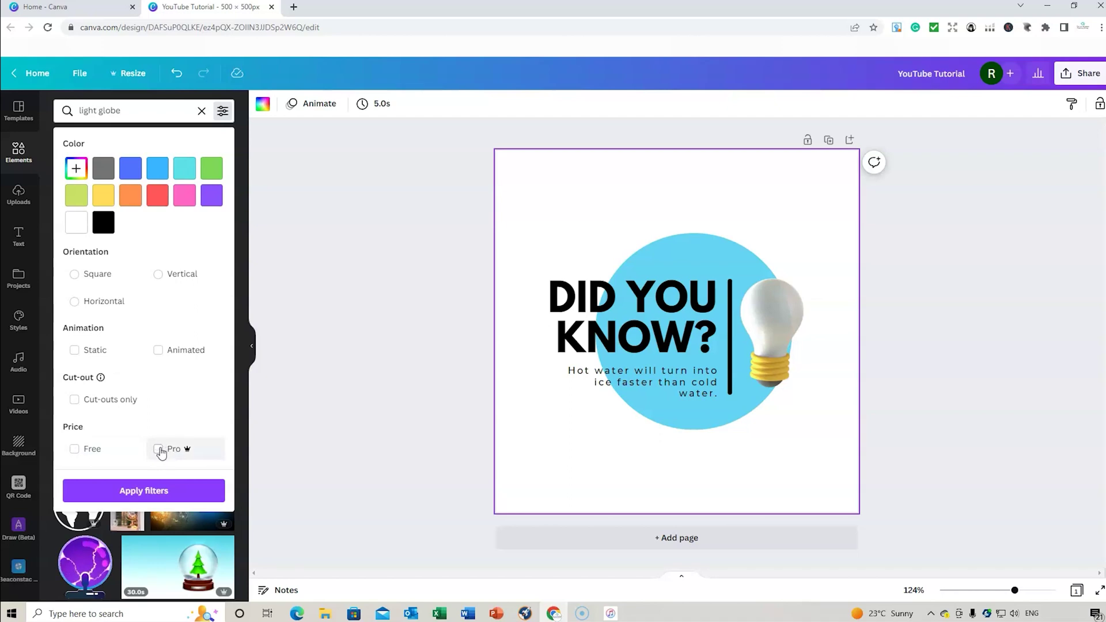
pyautogui.click(159, 499)
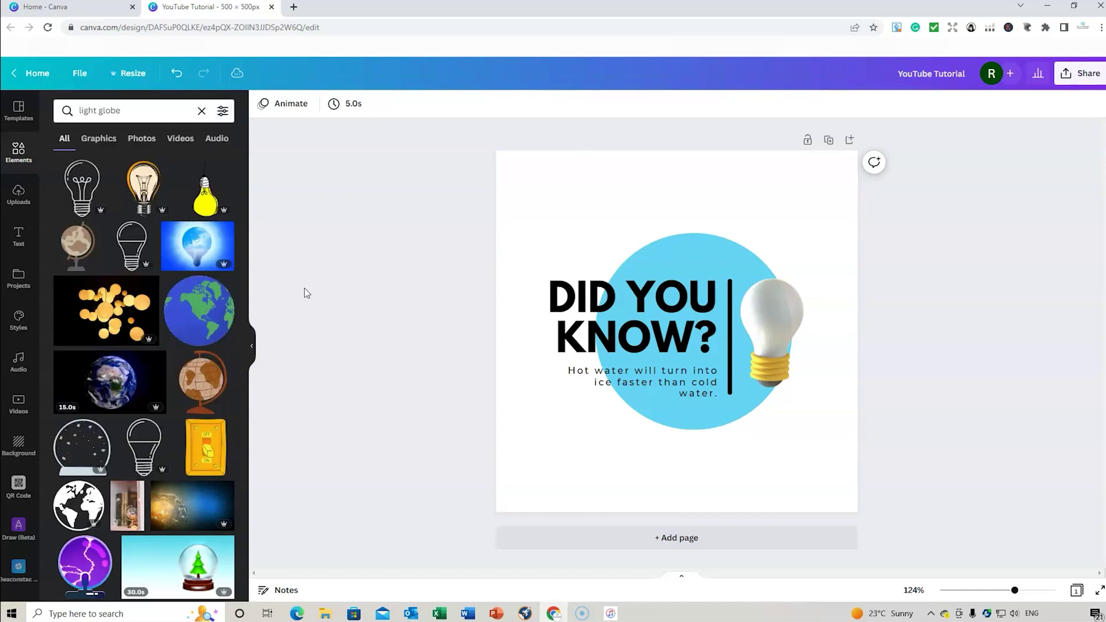
pyautogui.click(89, 193)
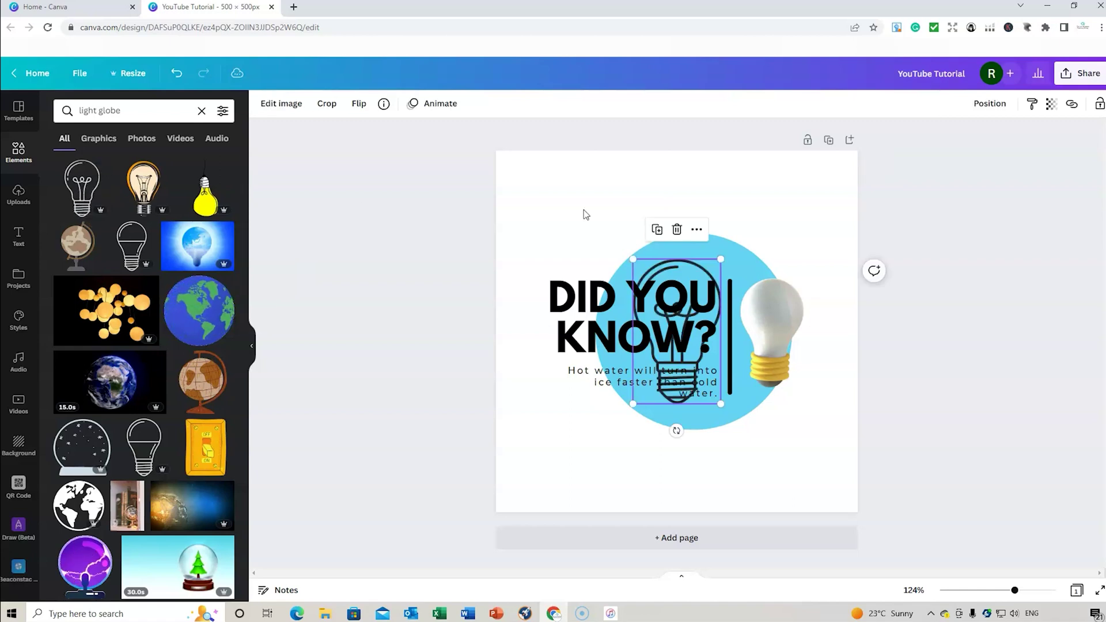
pyautogui.moveTo(683, 268); pyautogui.dragTo(536, 201)
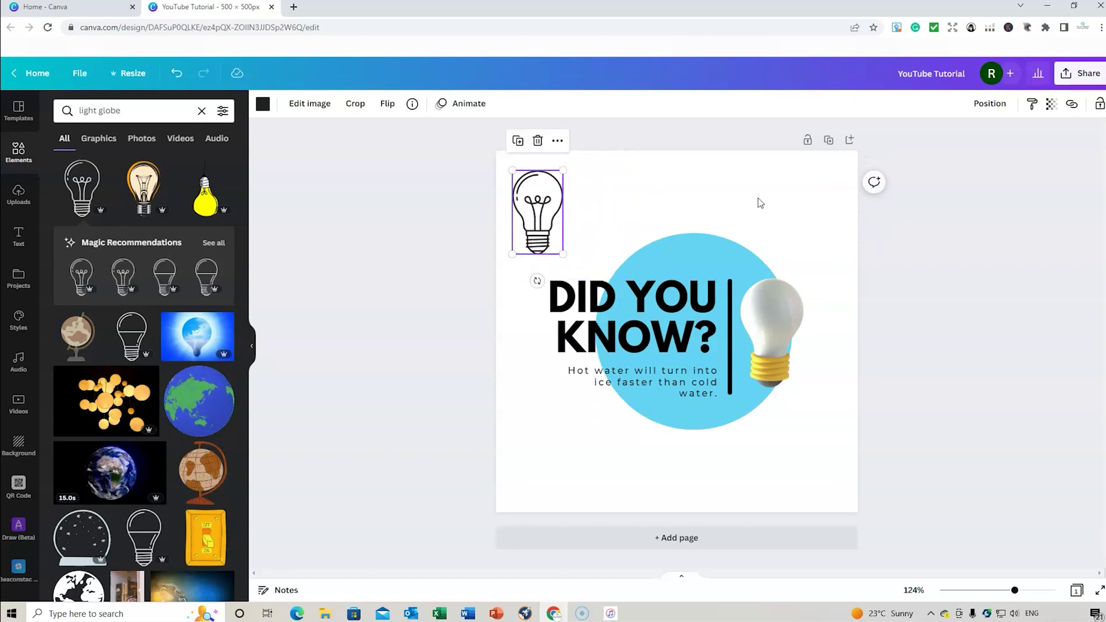
pyautogui.moveTo(547, 199); pyautogui.dragTo(704, 203)
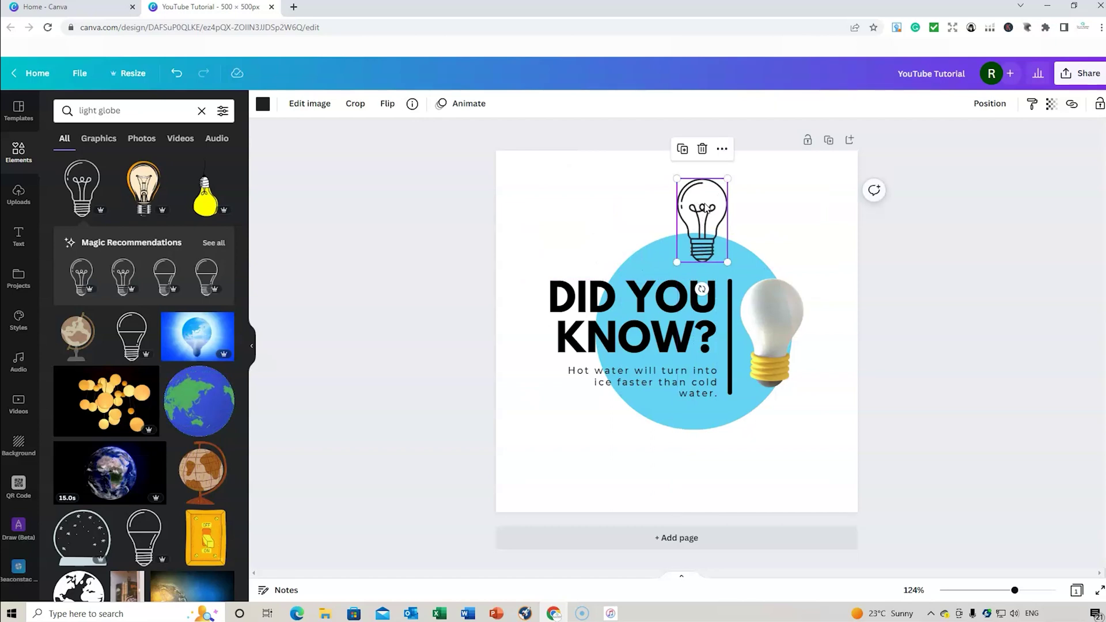
pyautogui.rightClick(705, 206)
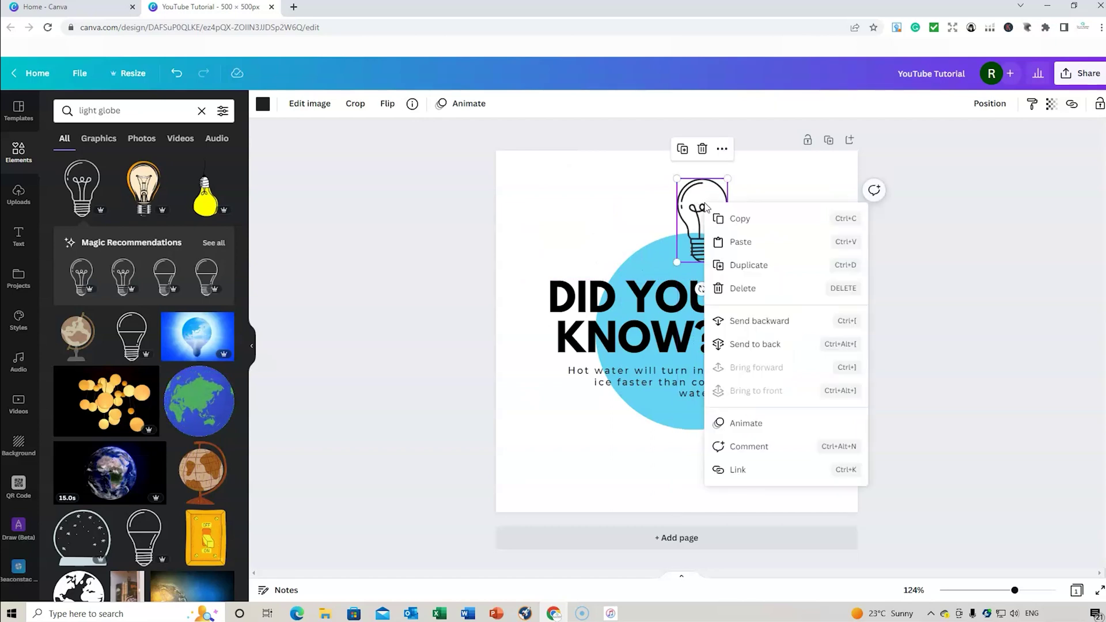
pyautogui.click(762, 342)
pyautogui.moveTo(704, 192); pyautogui.dragTo(671, 184)
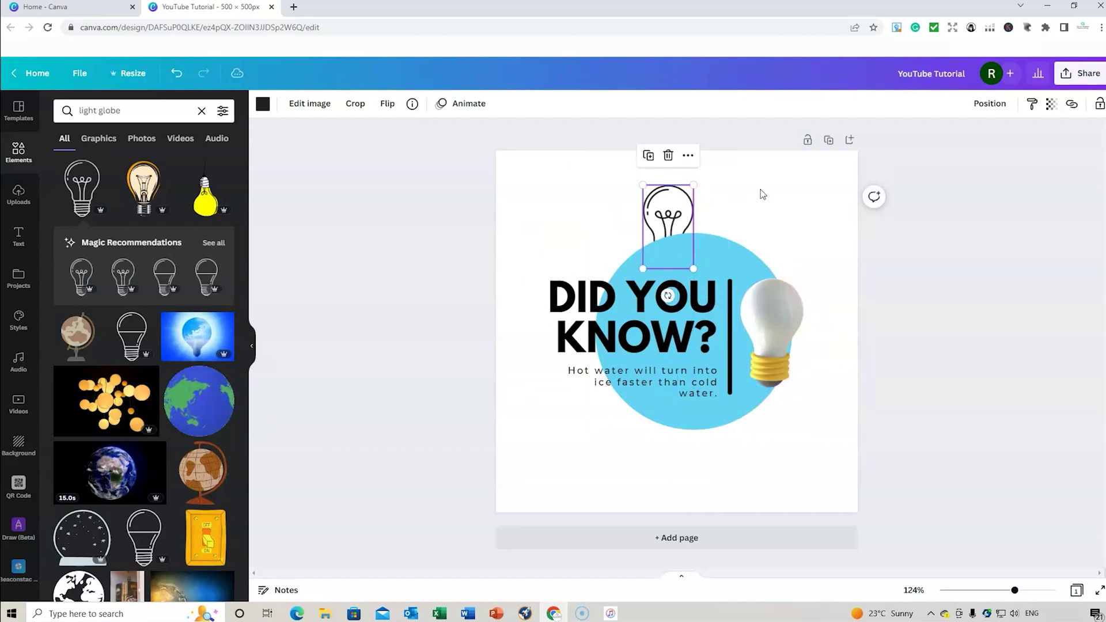
pyautogui.press('Delete')
pyautogui.click(586, 198)
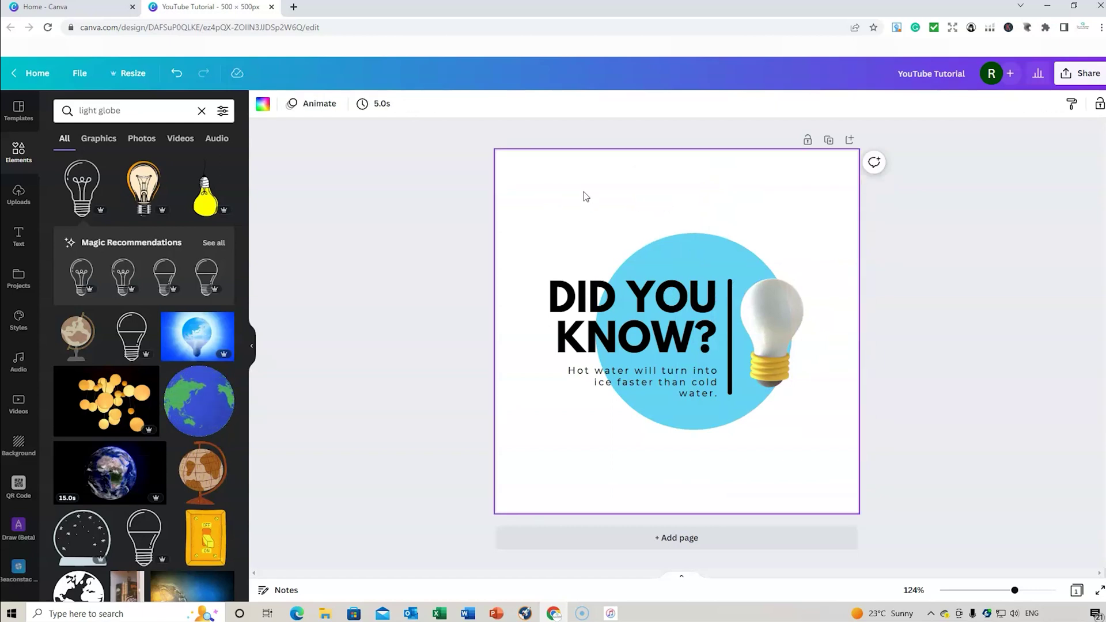
# Step: Search photos for 'office' and set the blurred office photo as the page background
pyautogui.click(130, 109)
pyautogui.moveTo(131, 110); pyautogui.dragTo(79, 115)
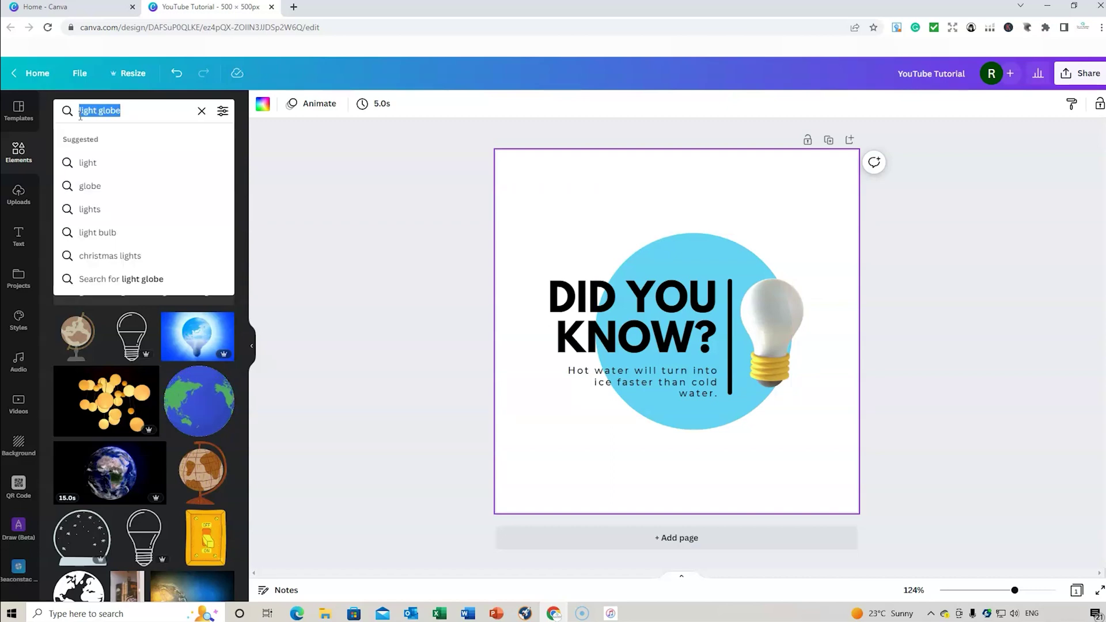
pyautogui.write('office')
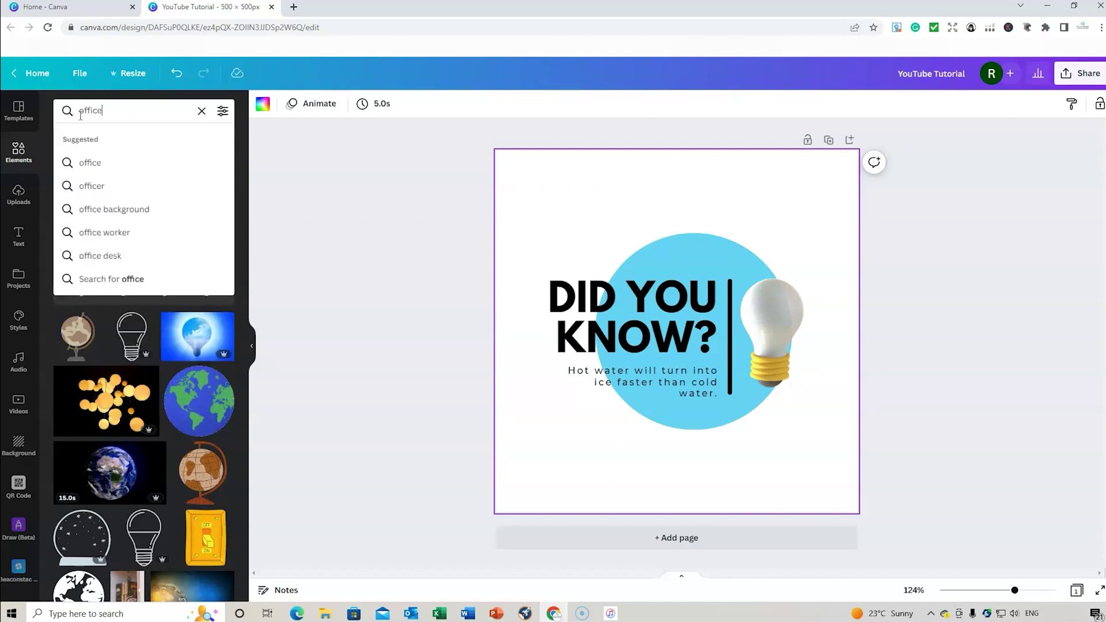
pyautogui.press('Return')
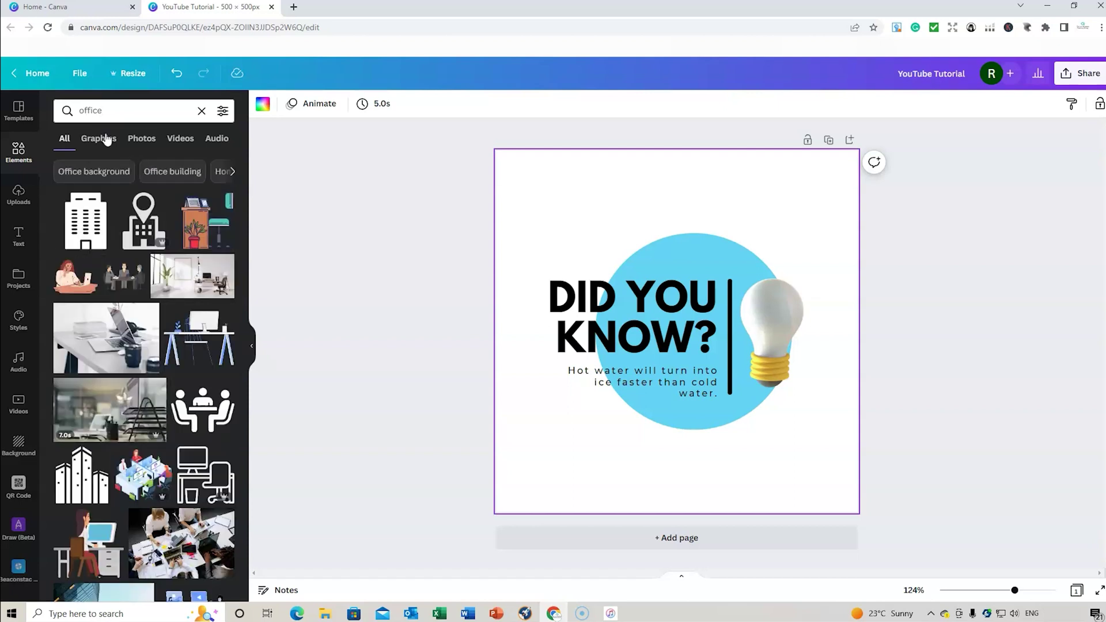
pyautogui.click(142, 139)
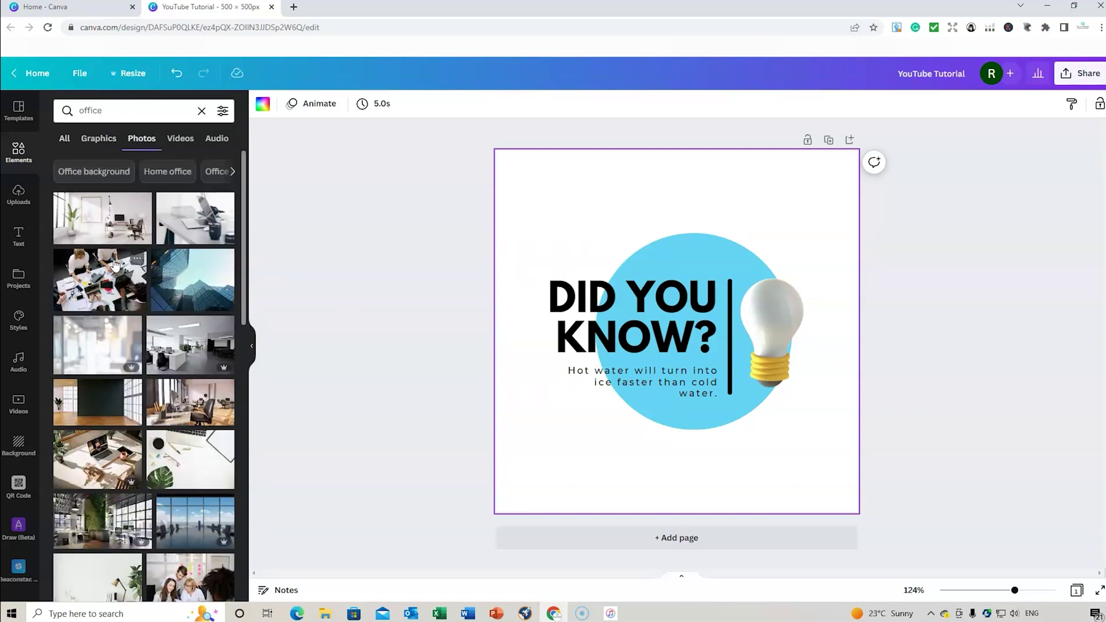
pyautogui.click(82, 344)
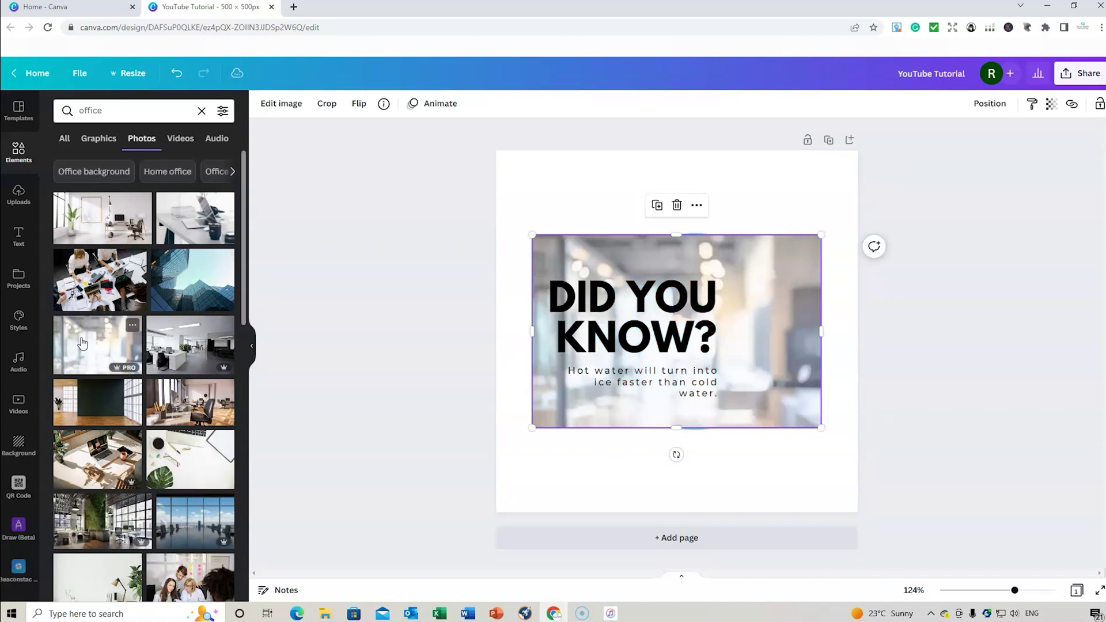
pyautogui.rightClick(794, 270)
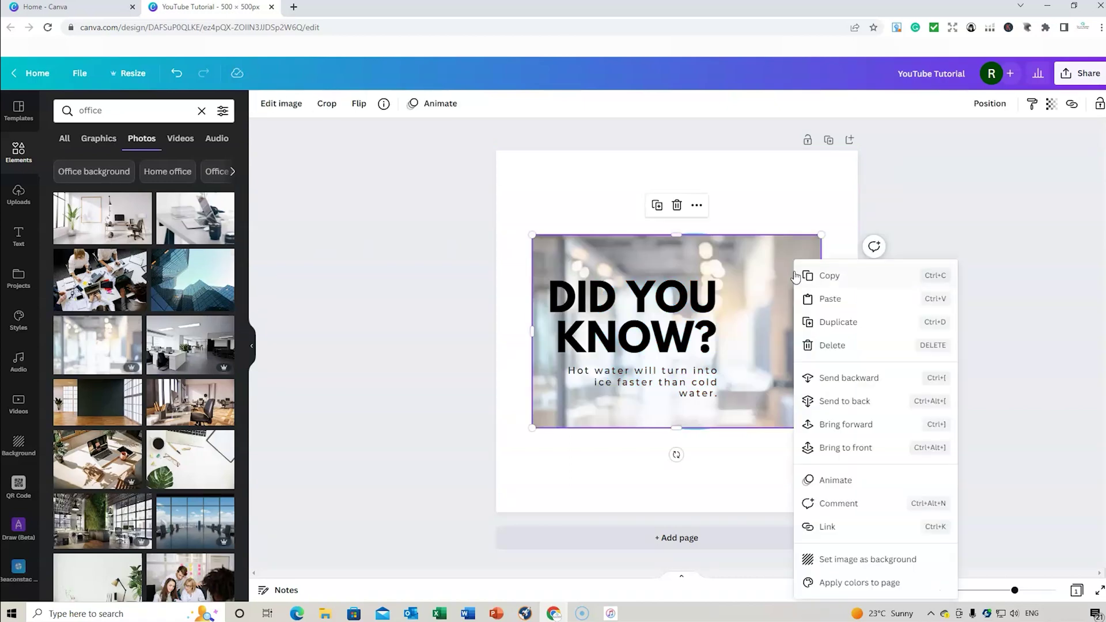
pyautogui.click(849, 561)
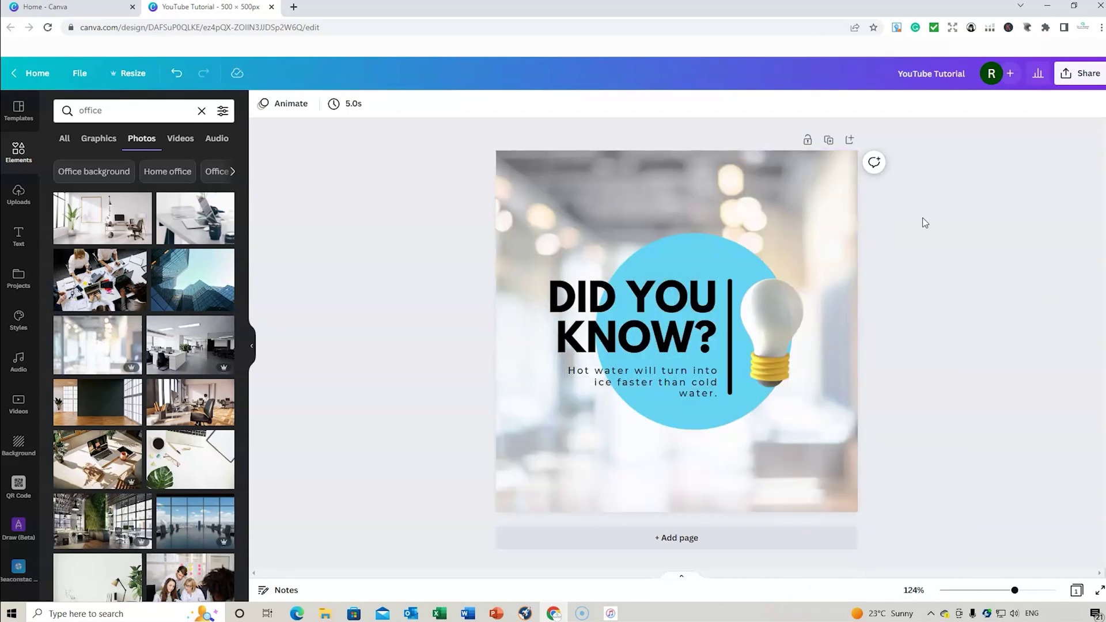
# Step: Select the light bulb, try a Page Lift shadow, and undo an accidental move
pyautogui.click(782, 338)
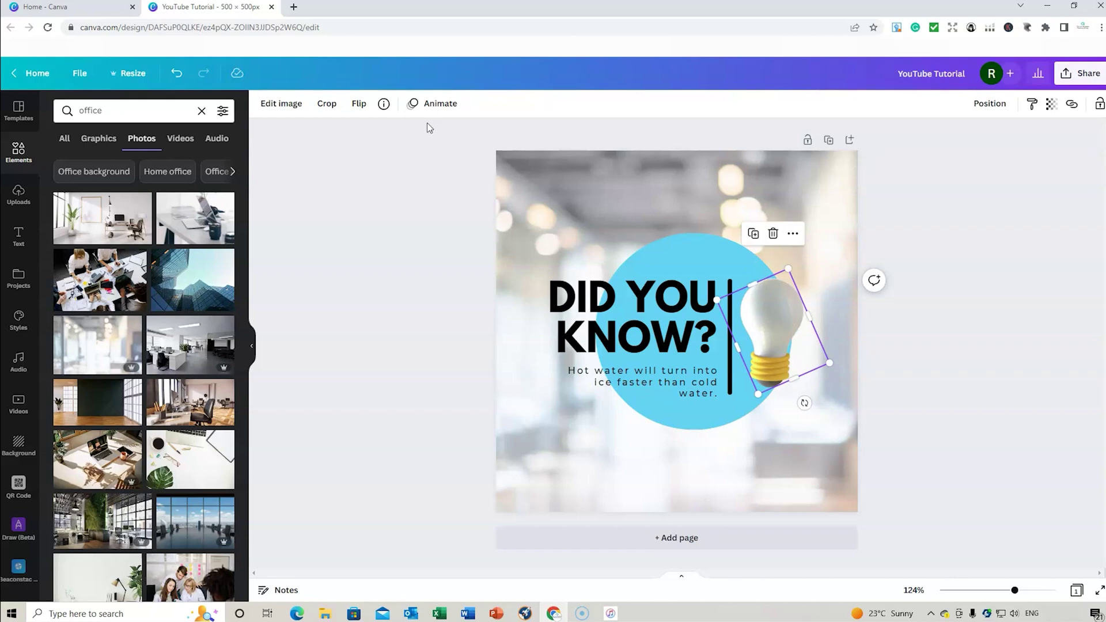
pyautogui.click(296, 110)
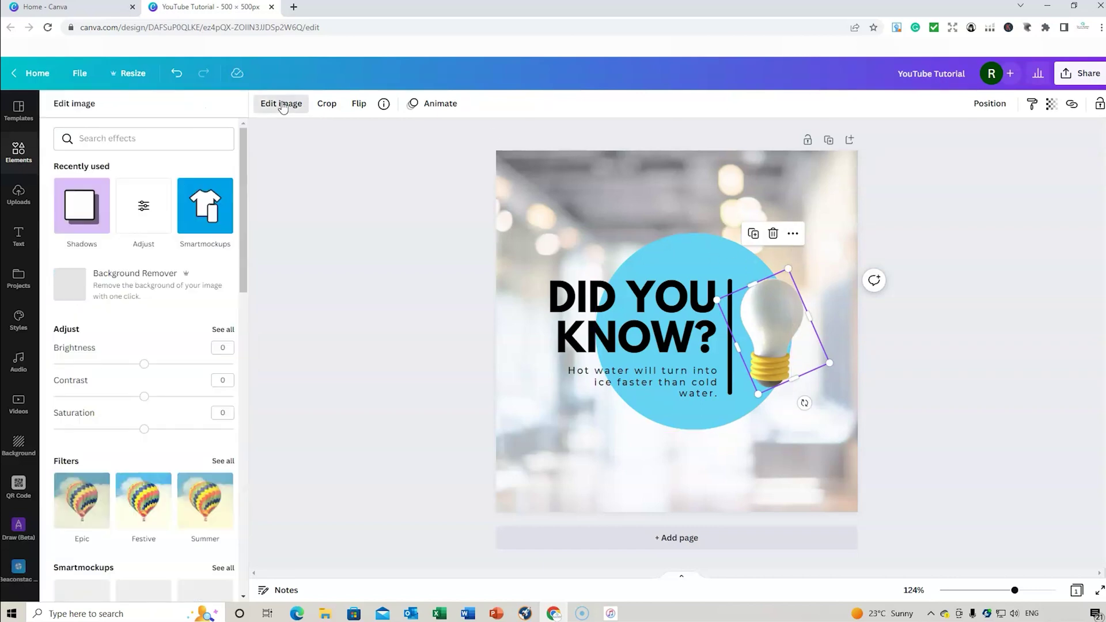
pyautogui.click(78, 211)
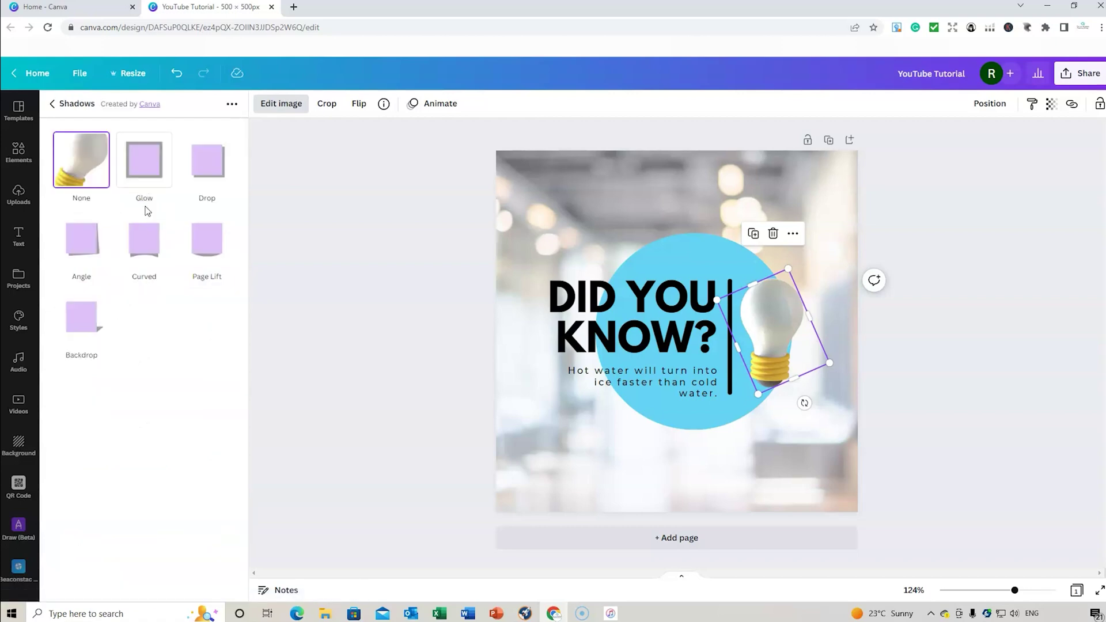
pyautogui.click(215, 251)
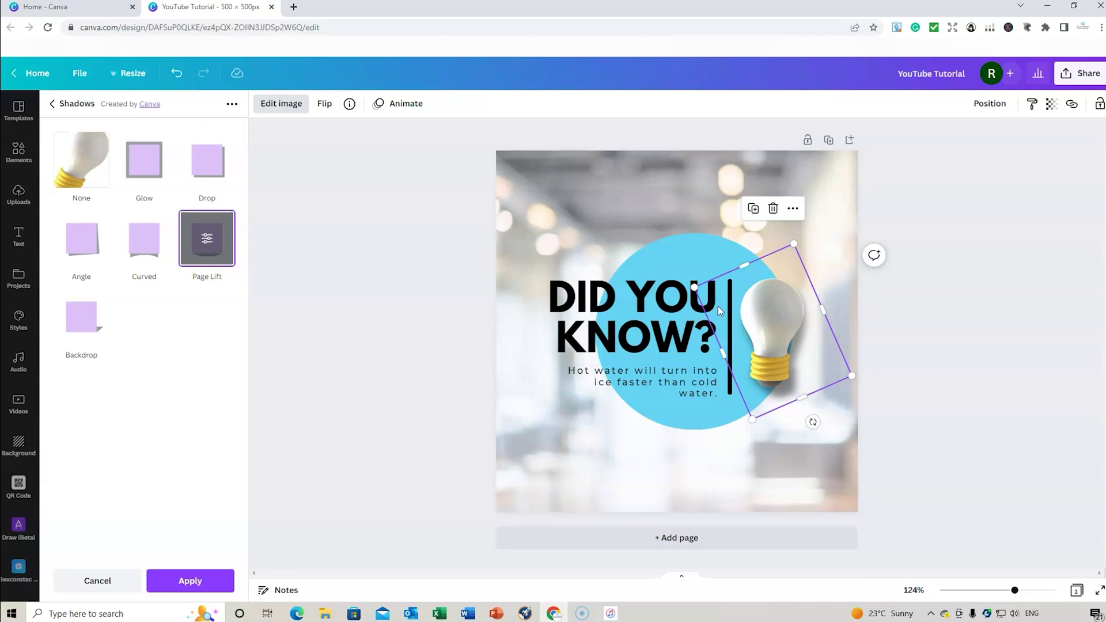
pyautogui.click(681, 470)
pyautogui.click(759, 354)
pyautogui.moveTo(790, 341); pyautogui.dragTo(794, 329)
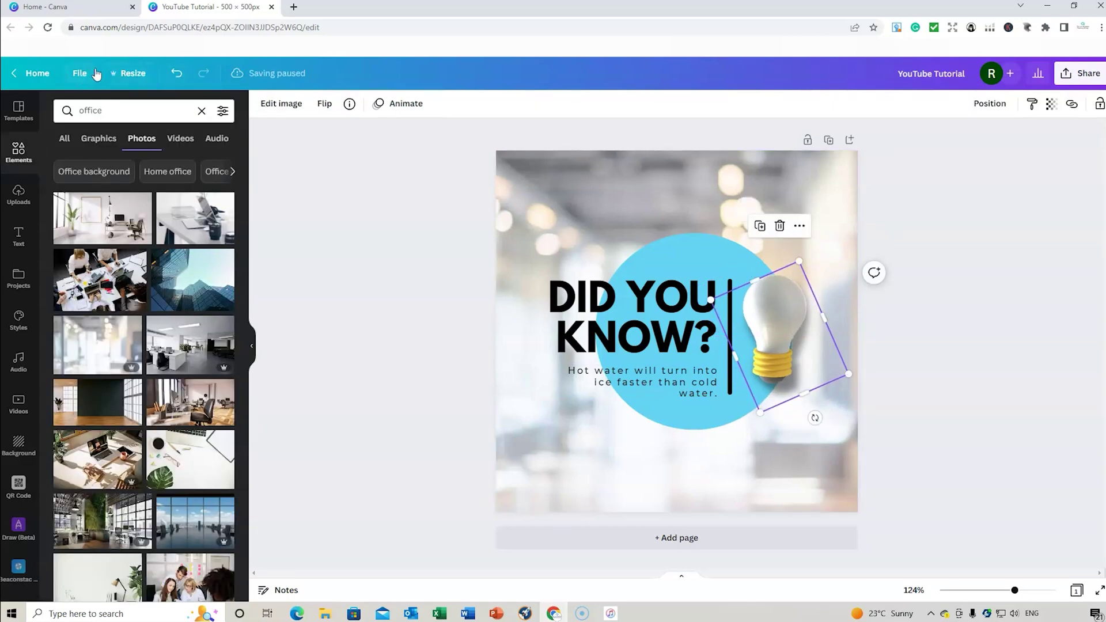
pyautogui.click(178, 74)
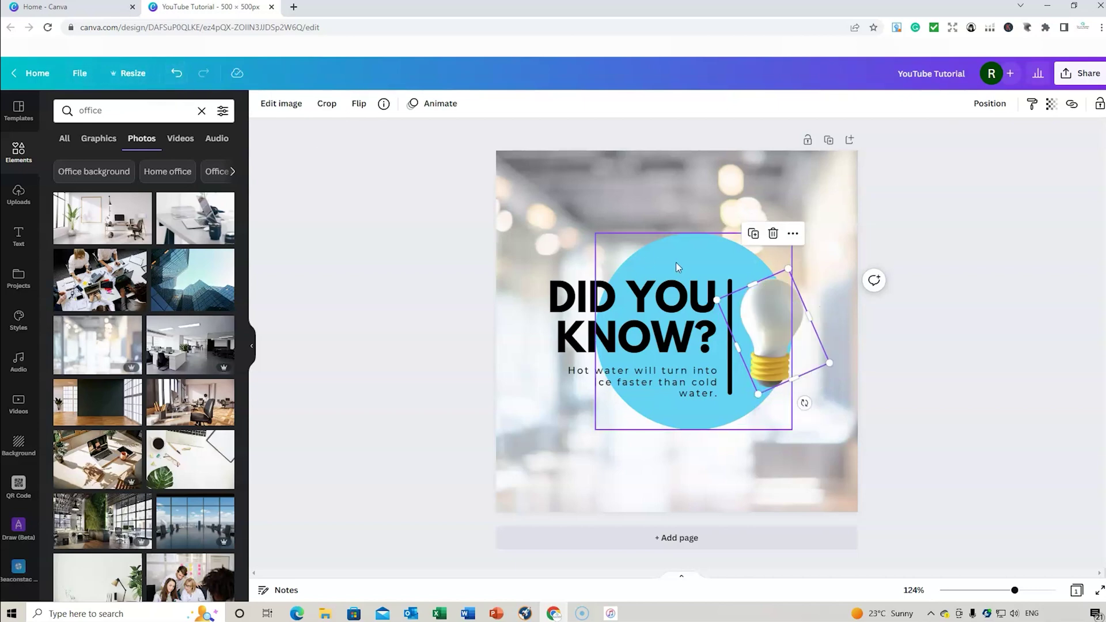
# Step: Apply the Glow shadow to the light bulb and open its settings
pyautogui.click(290, 105)
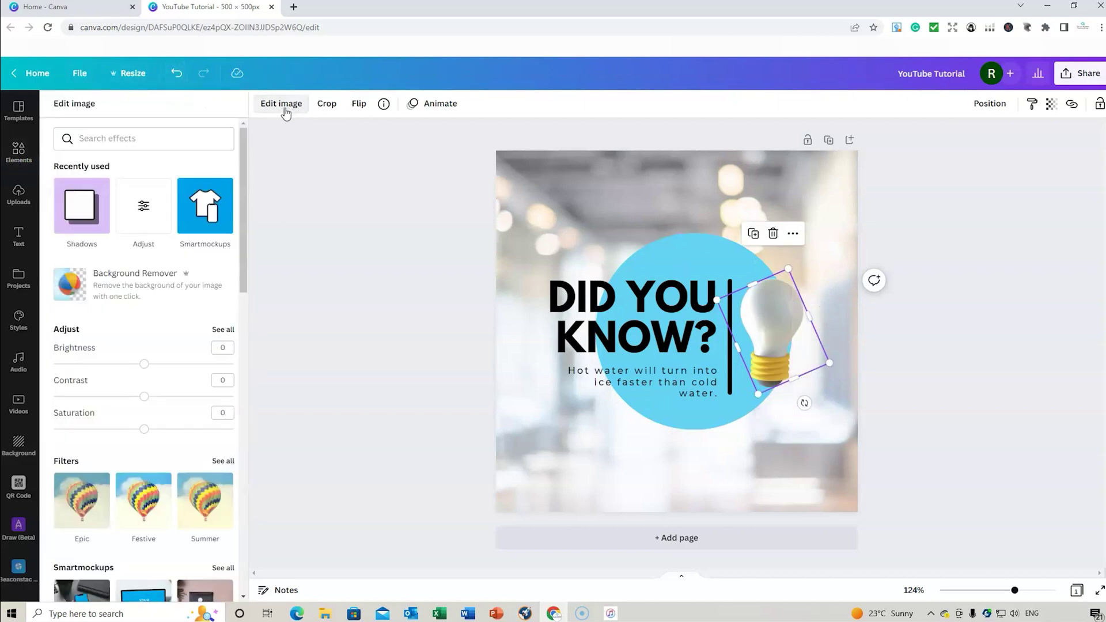
pyautogui.click(86, 207)
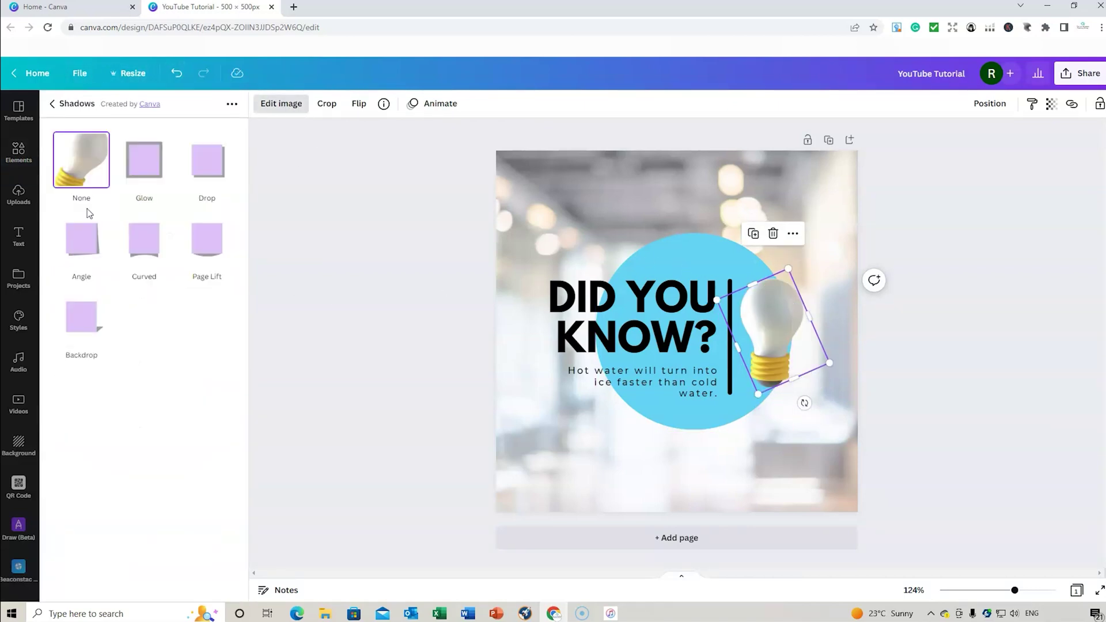
pyautogui.click(141, 159)
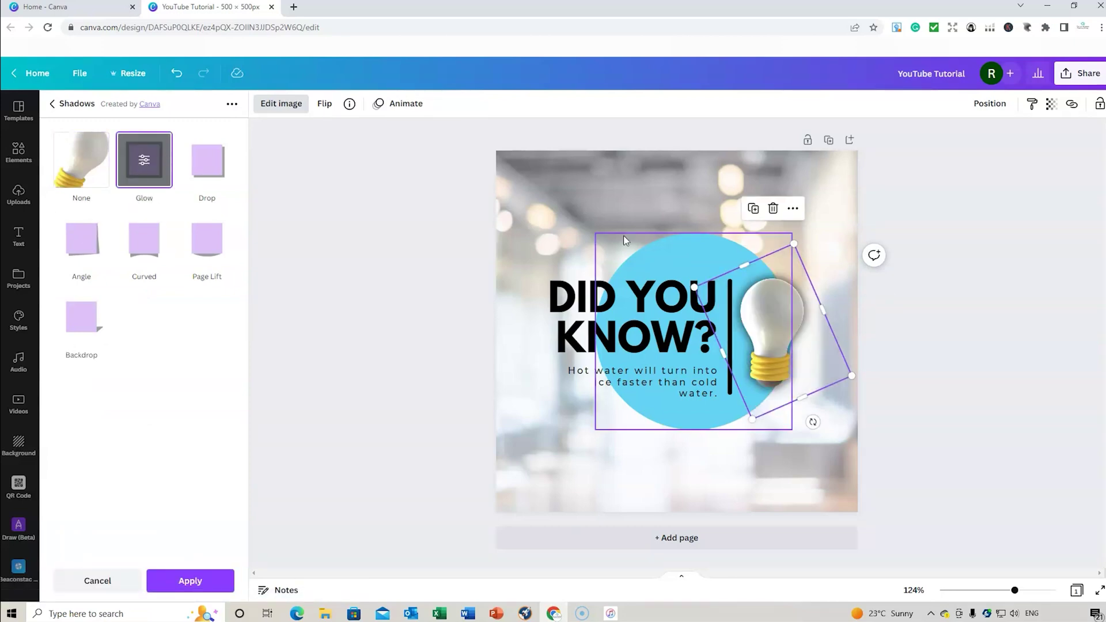
pyautogui.click(142, 162)
# Step: Set the glow to yellow with blur 0, size 9 and transparency 100, then apply
pyautogui.moveTo(100, 232); pyautogui.dragTo(53, 235)
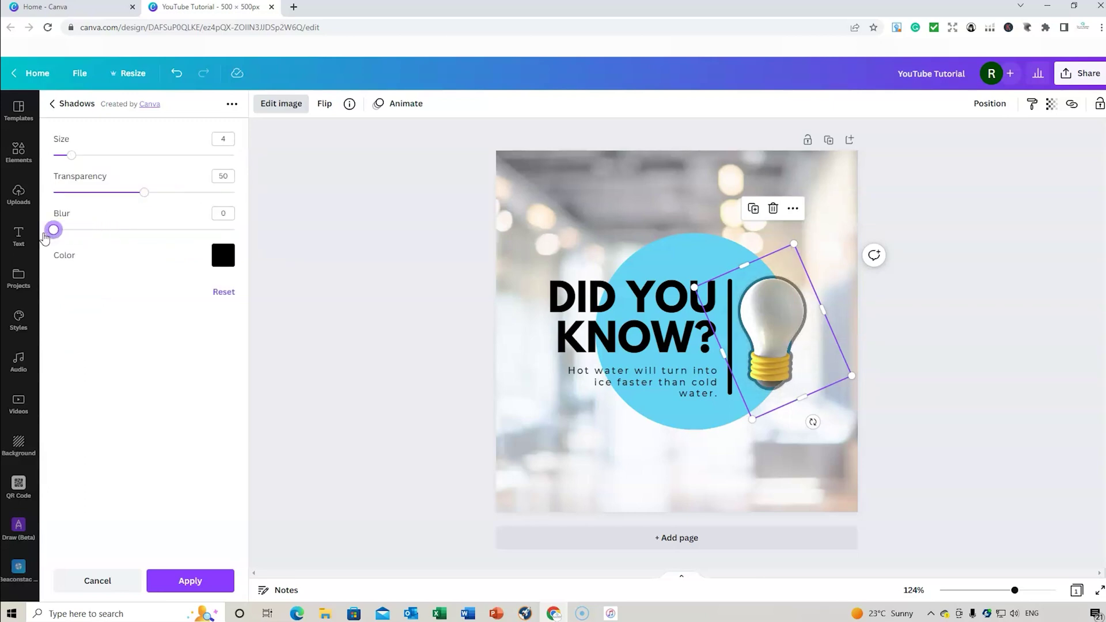
pyautogui.click(223, 255)
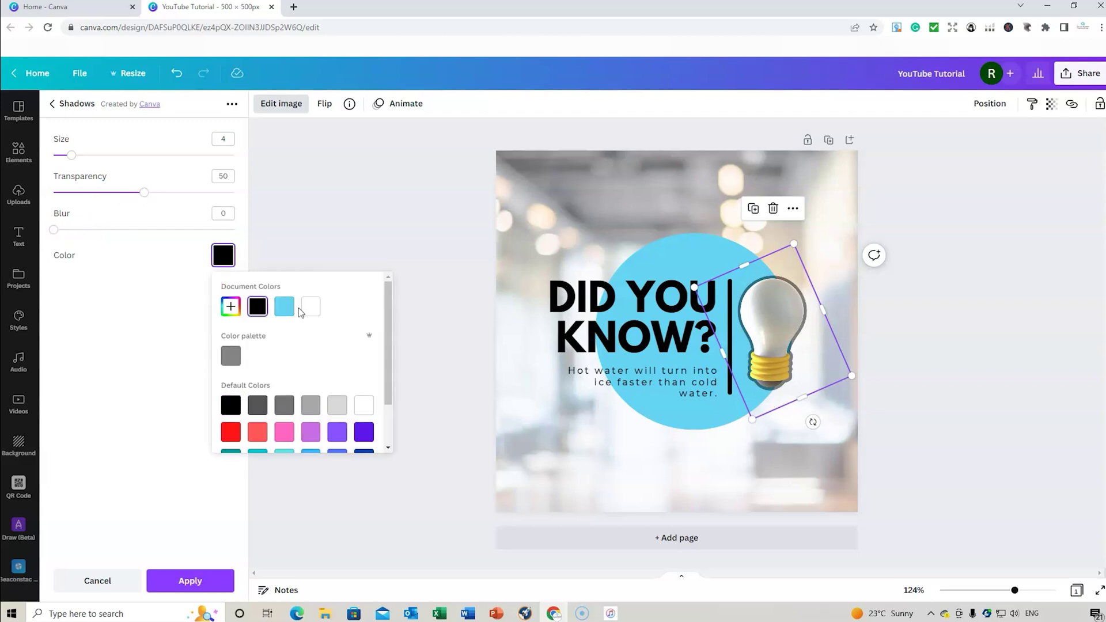
pyautogui.click(311, 307)
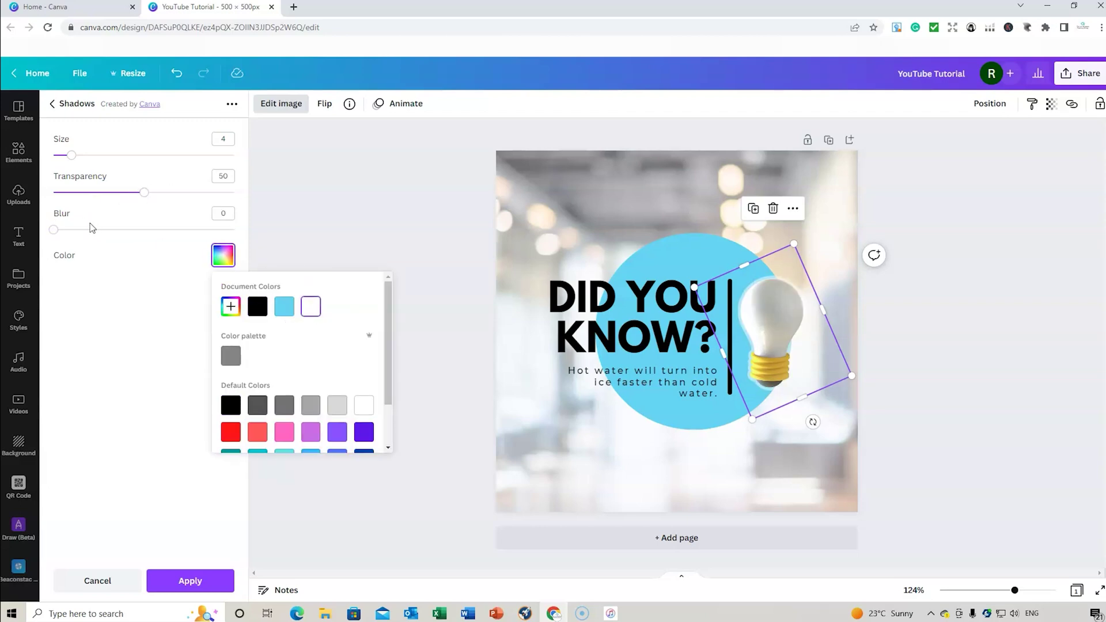
pyautogui.moveTo(144, 196); pyautogui.dragTo(168, 192)
pyautogui.click(224, 257)
pyautogui.scroll(-1, 329, 325)
pyautogui.click(311, 440)
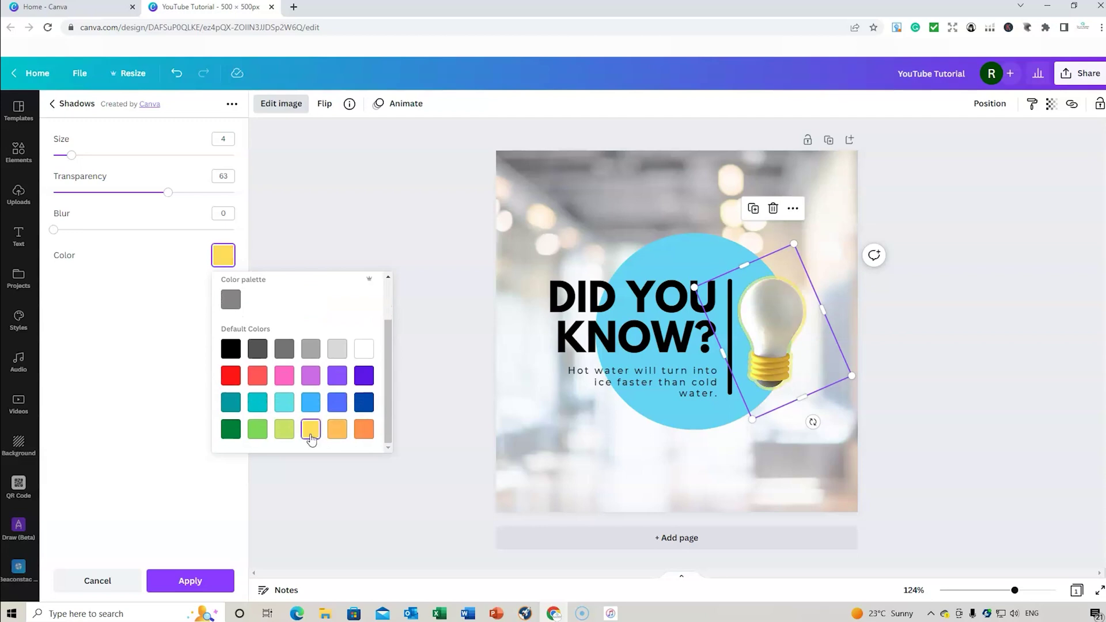
pyautogui.moveTo(168, 193); pyautogui.dragTo(245, 204)
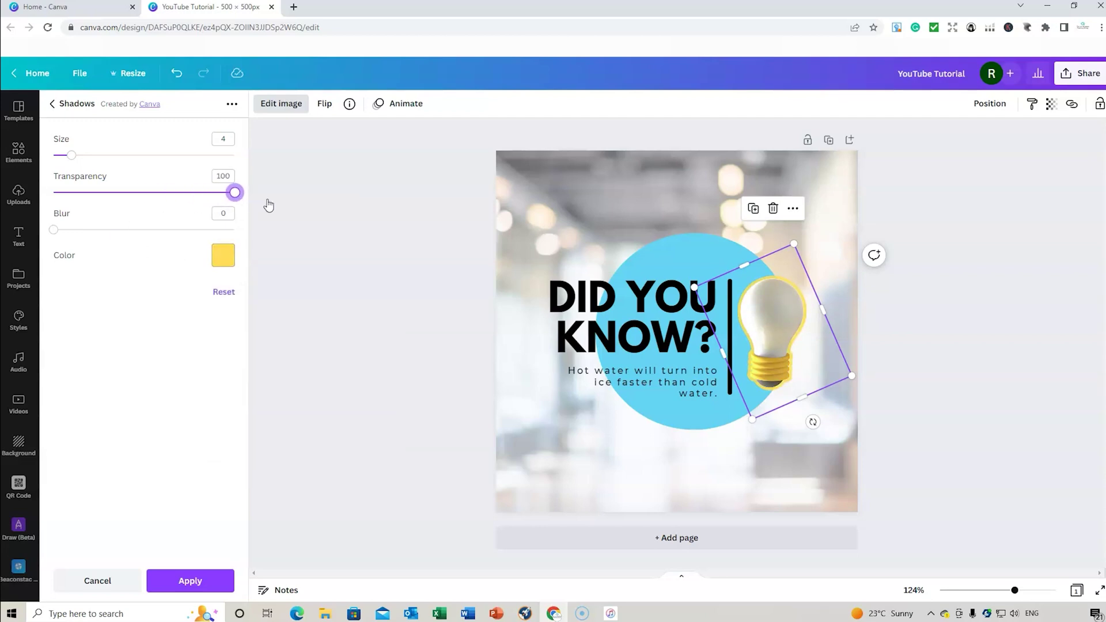
pyautogui.moveTo(71, 155); pyautogui.dragTo(98, 173)
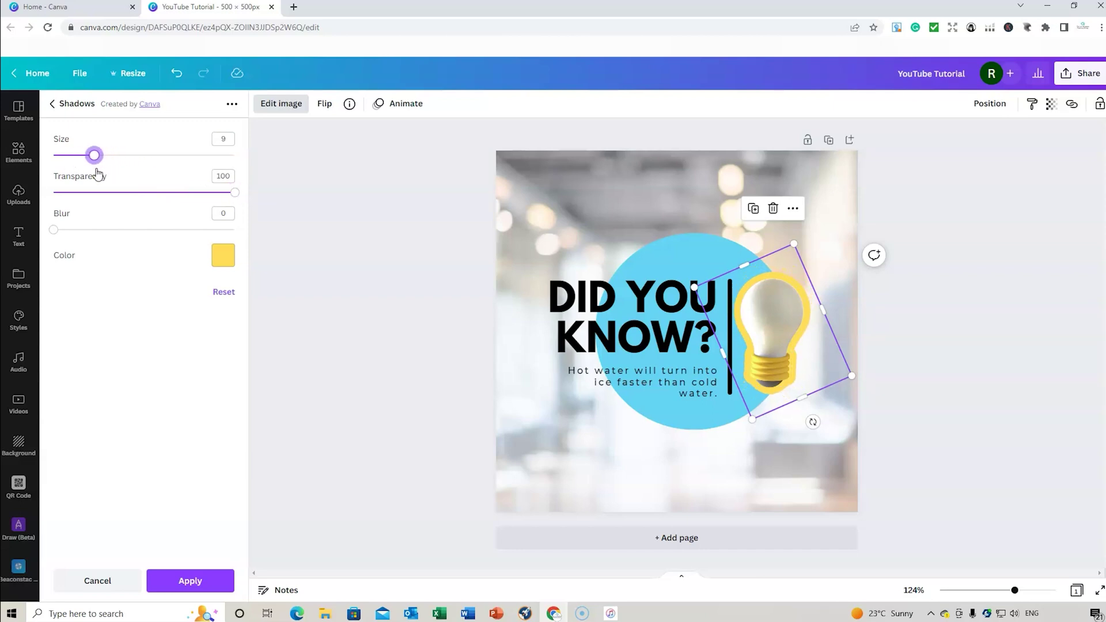
pyautogui.click(189, 581)
# Step: Browse the office photo search results for a desk image
pyautogui.click(634, 478)
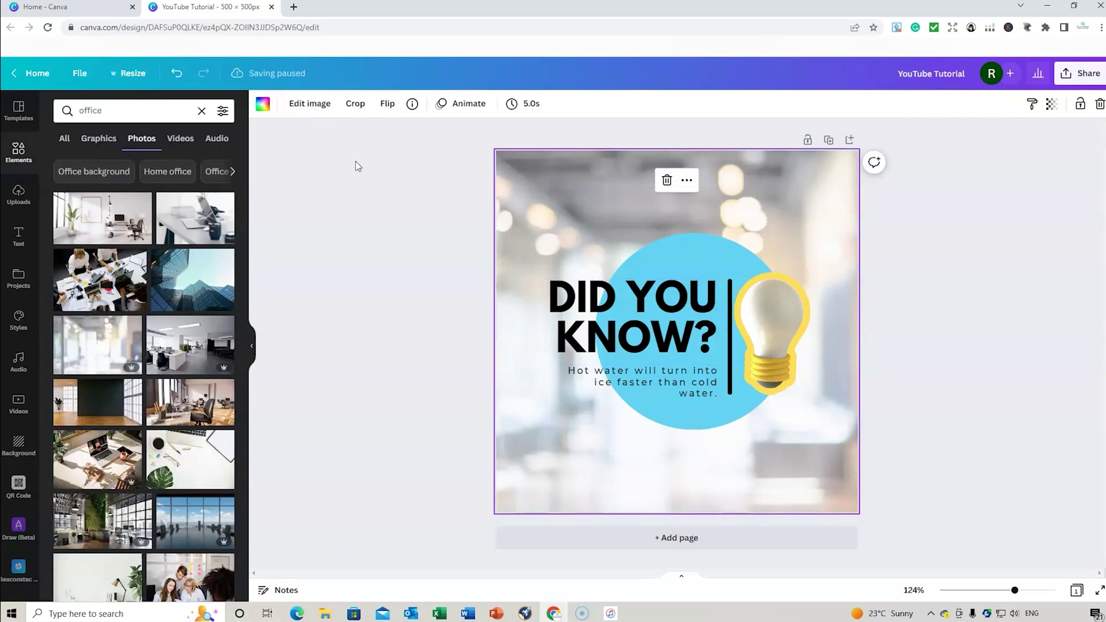
pyautogui.scroll(-7, 156, 266)
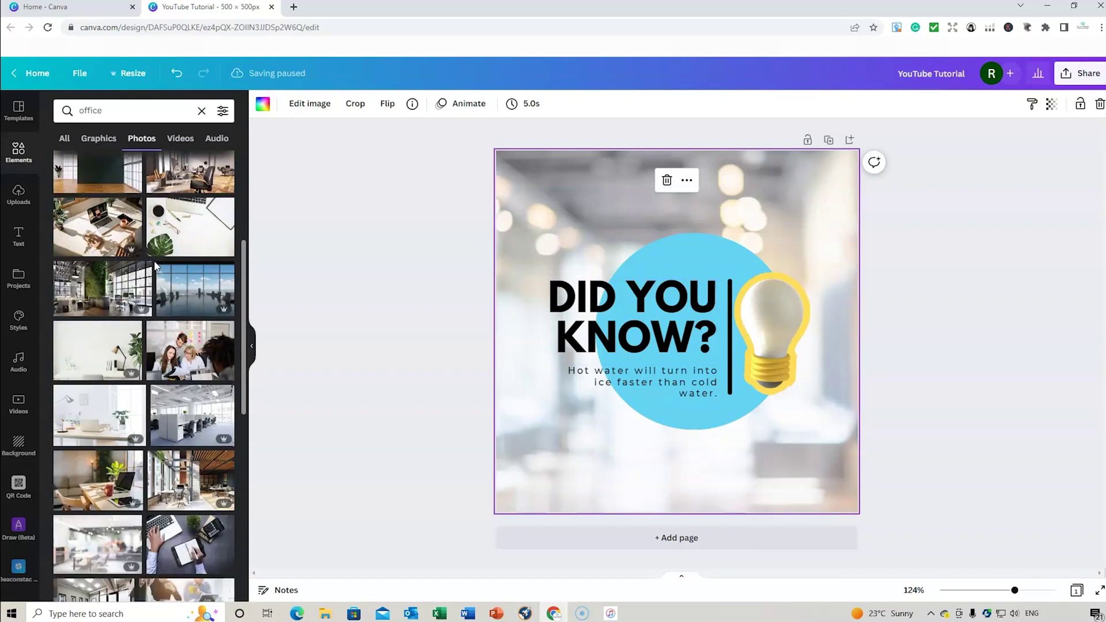
pyautogui.scroll(8, 154, 264)
pyautogui.click(76, 114)
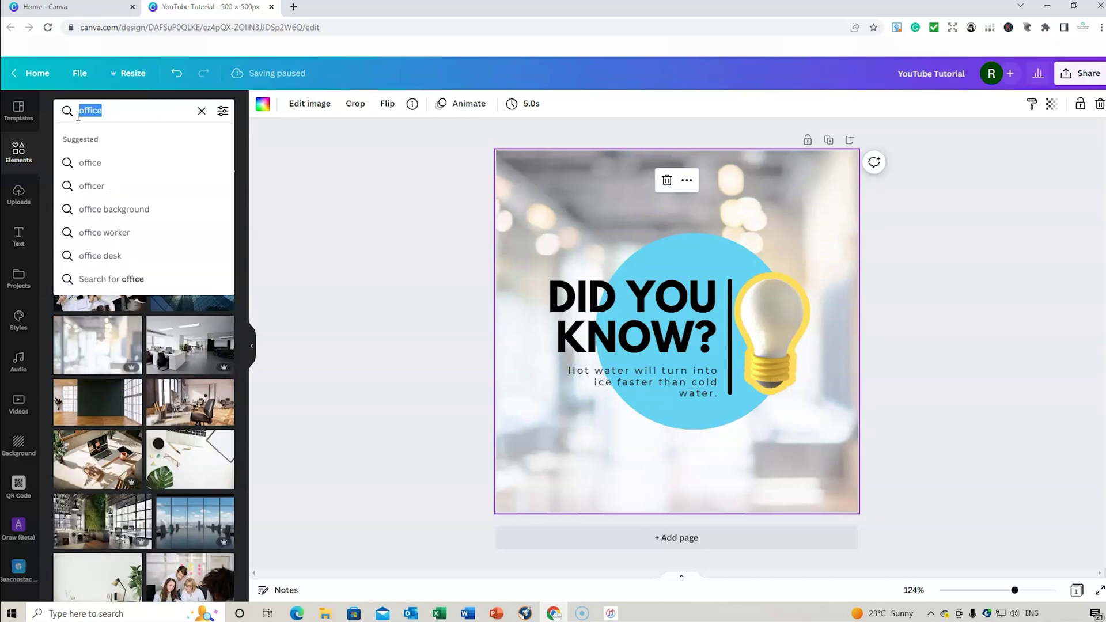
pyautogui.scroll(-3, 157, 418)
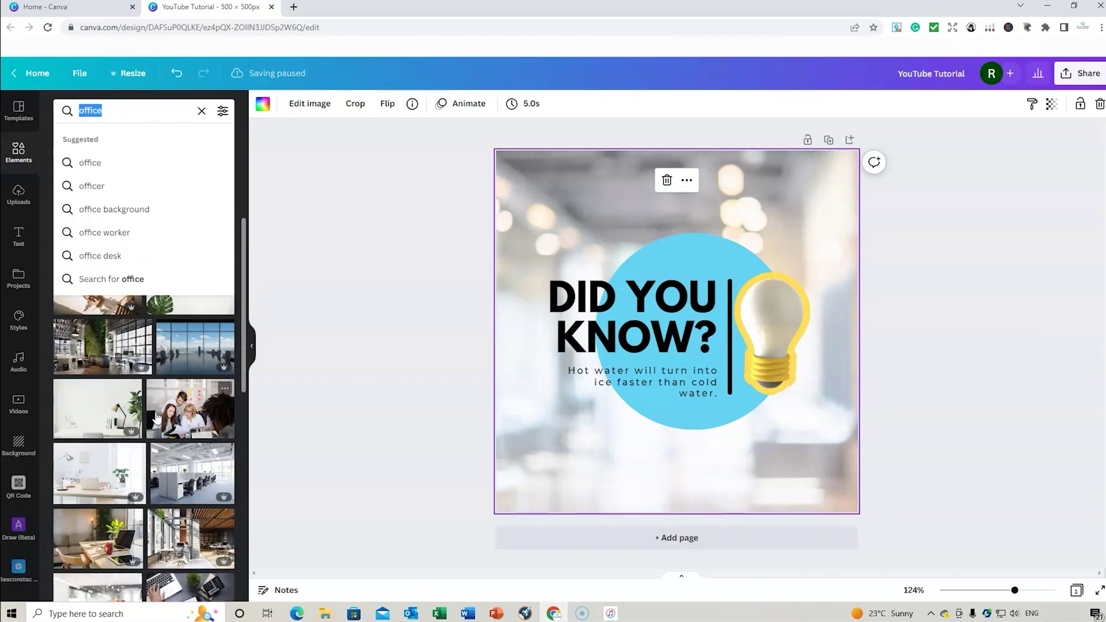
pyautogui.scroll(-10, 179, 412)
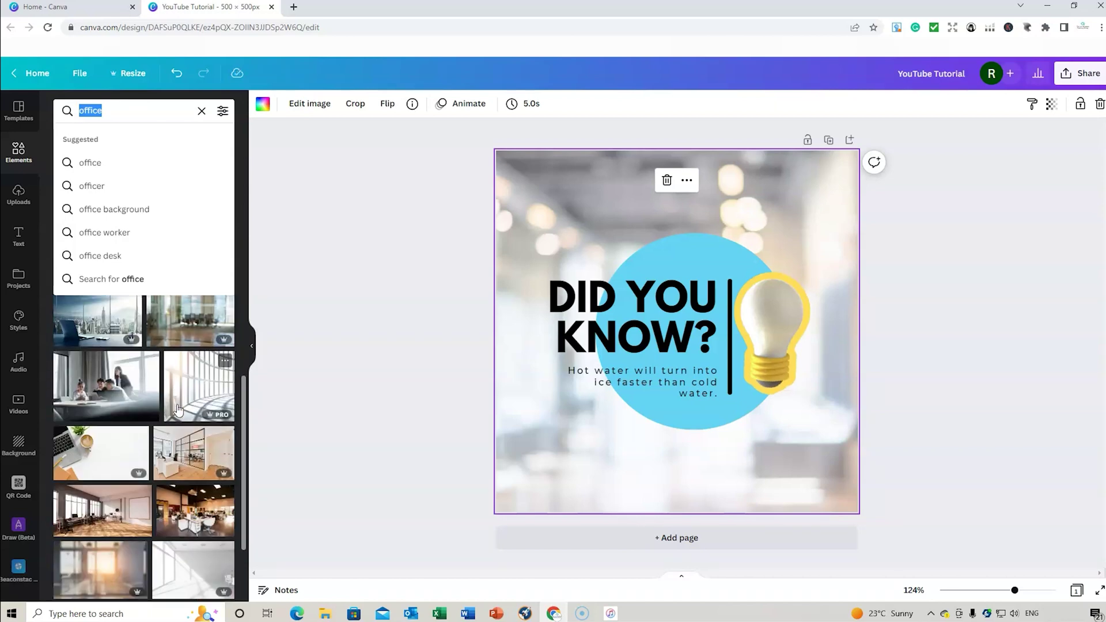
pyautogui.click(107, 340)
# Step: Add the laptop-and-coffee photo, shrink it and place it at the page's top-left
pyautogui.click(107, 339)
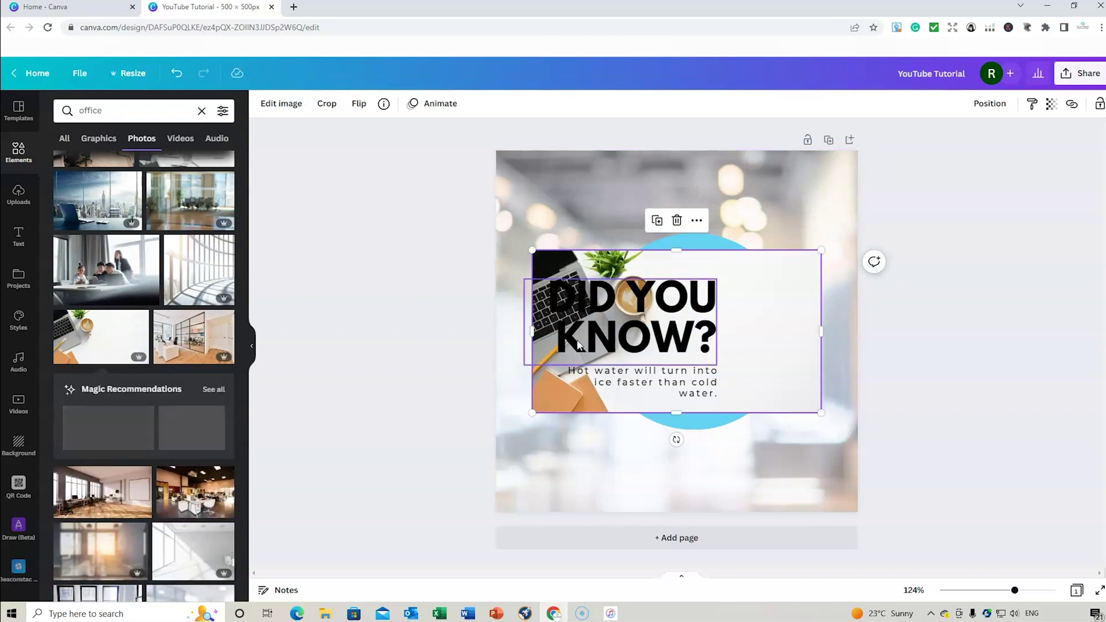
pyautogui.moveTo(803, 366); pyautogui.dragTo(835, 274)
pyautogui.moveTo(562, 158); pyautogui.dragTo(666, 217)
pyautogui.moveTo(820, 295); pyautogui.dragTo(676, 241)
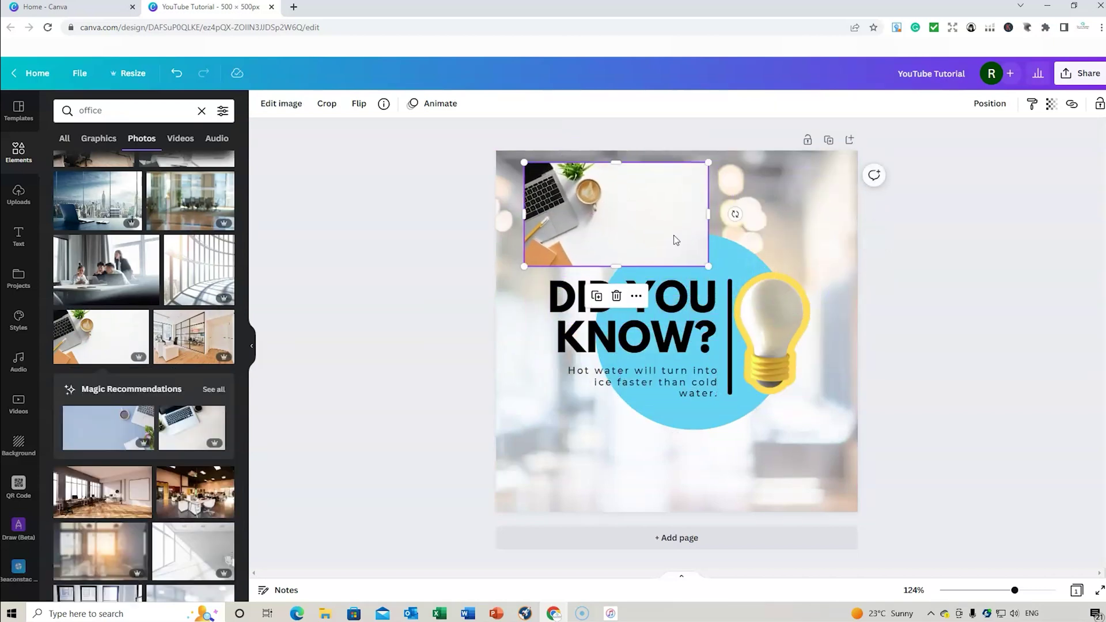
pyautogui.click(282, 105)
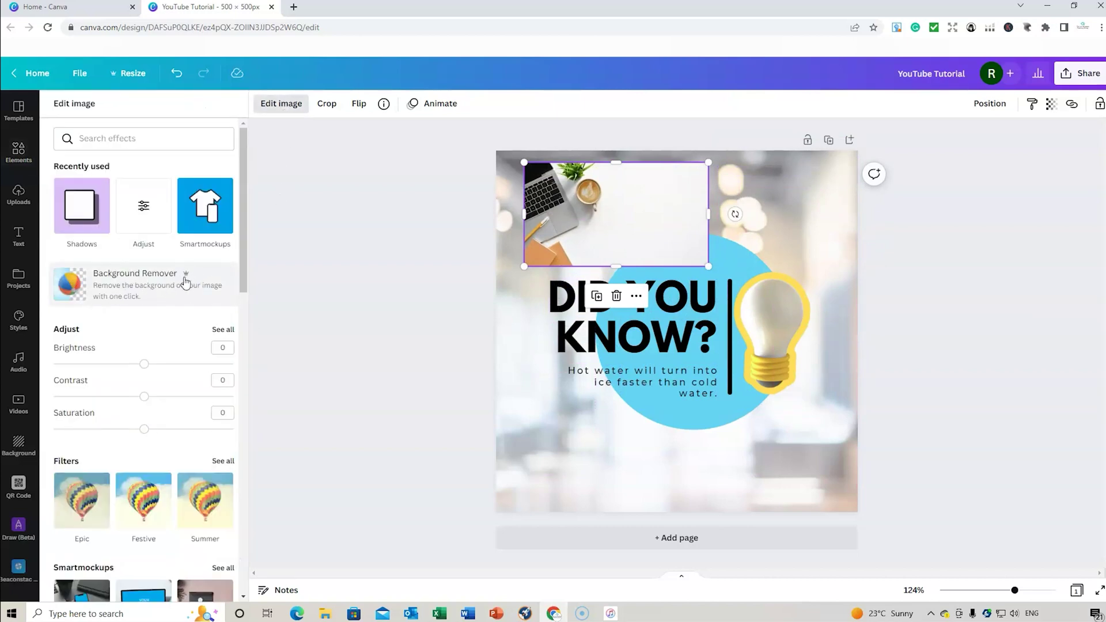
# Step: Remove the laptop photo's background, restore part of it, then delete the photo
pyautogui.click(132, 287)
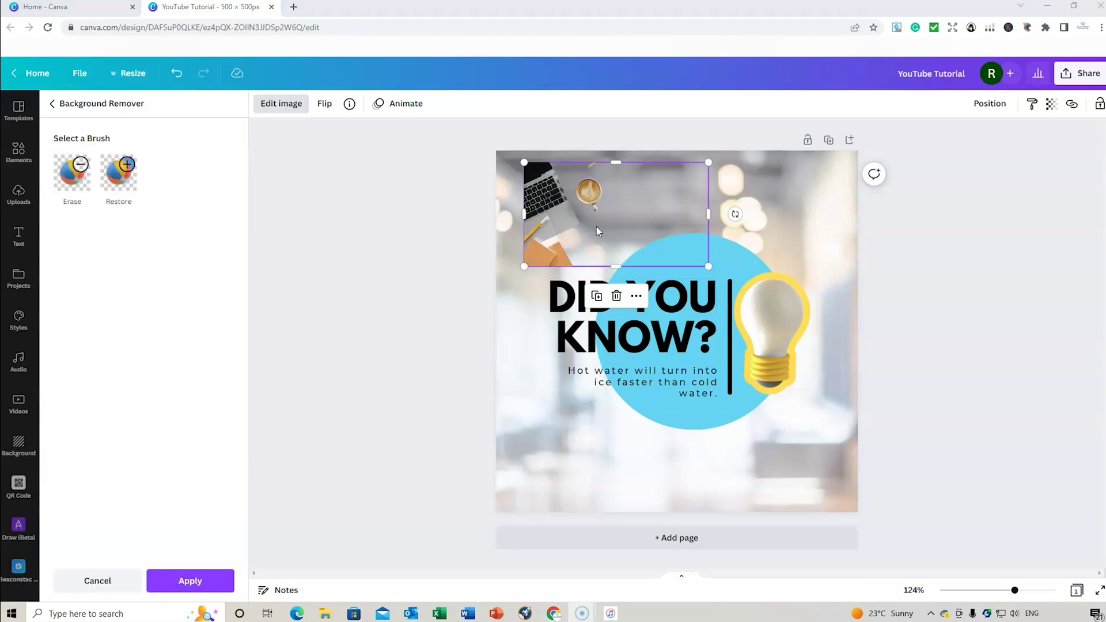
pyautogui.moveTo(710, 267)
pyautogui.mouseDown()
pyautogui.moveTo(789, 321)
pyautogui.moveTo(699, 263)
pyautogui.mouseUp()
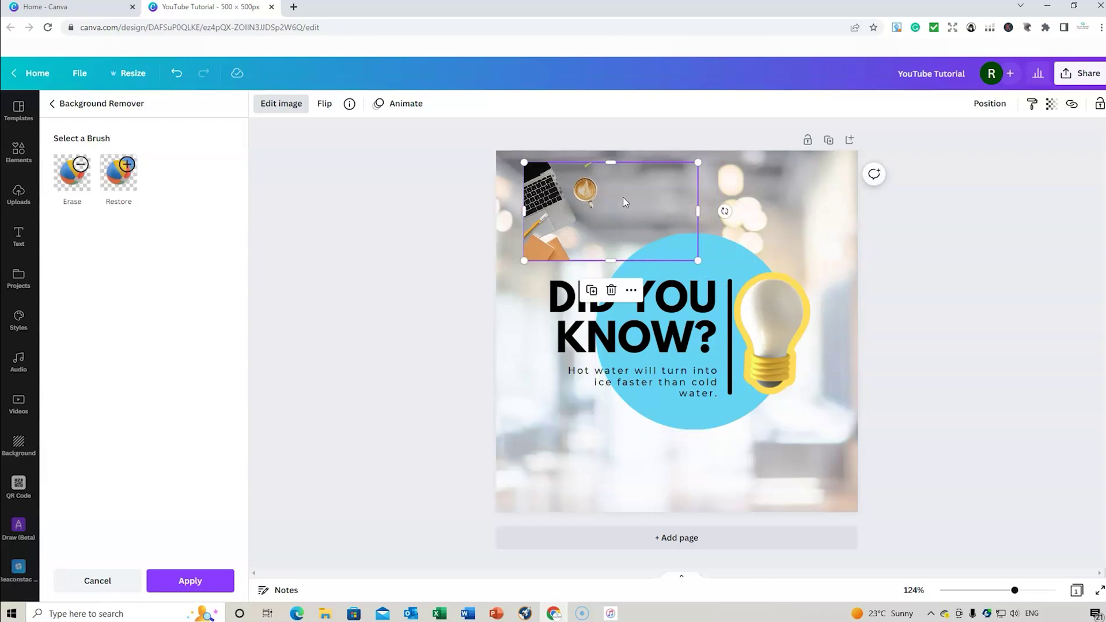
pyautogui.click(119, 173)
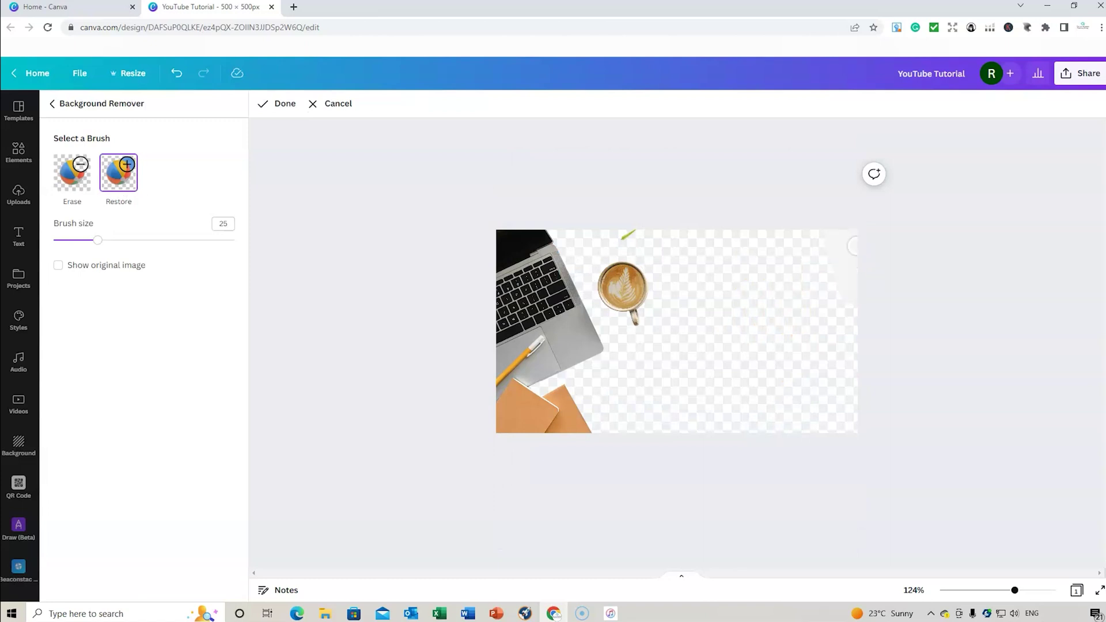
pyautogui.moveTo(824, 252)
pyautogui.mouseDown()
pyautogui.moveTo(807, 269)
pyautogui.moveTo(763, 235)
pyautogui.moveTo(721, 259)
pyautogui.moveTo(690, 322)
pyautogui.moveTo(795, 353)
pyautogui.moveTo(716, 407)
pyautogui.mouseUp()
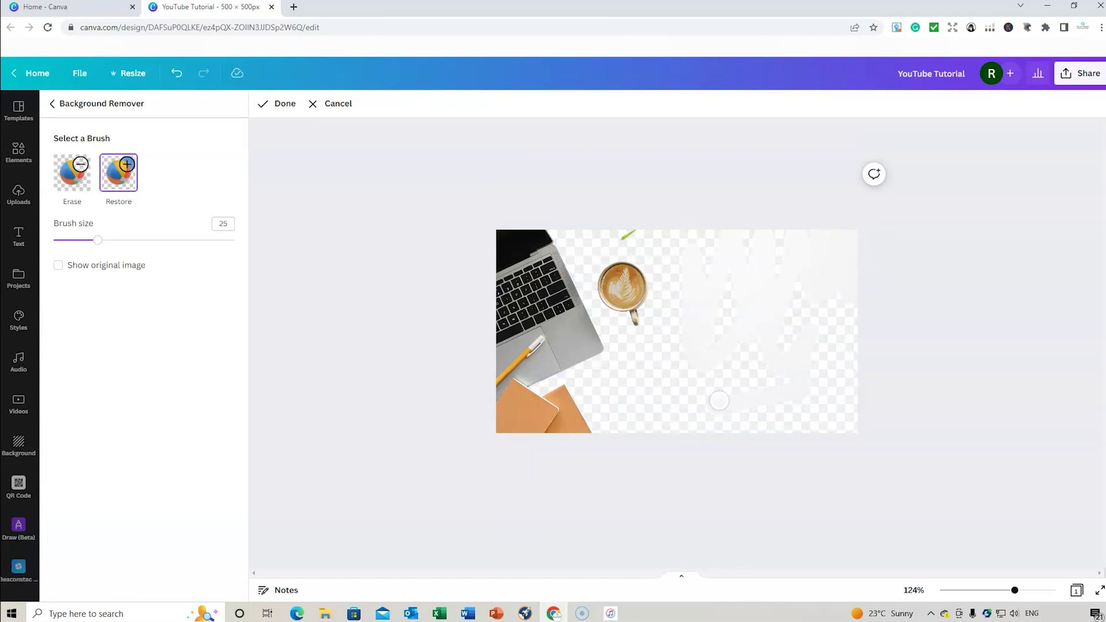
pyautogui.click(278, 107)
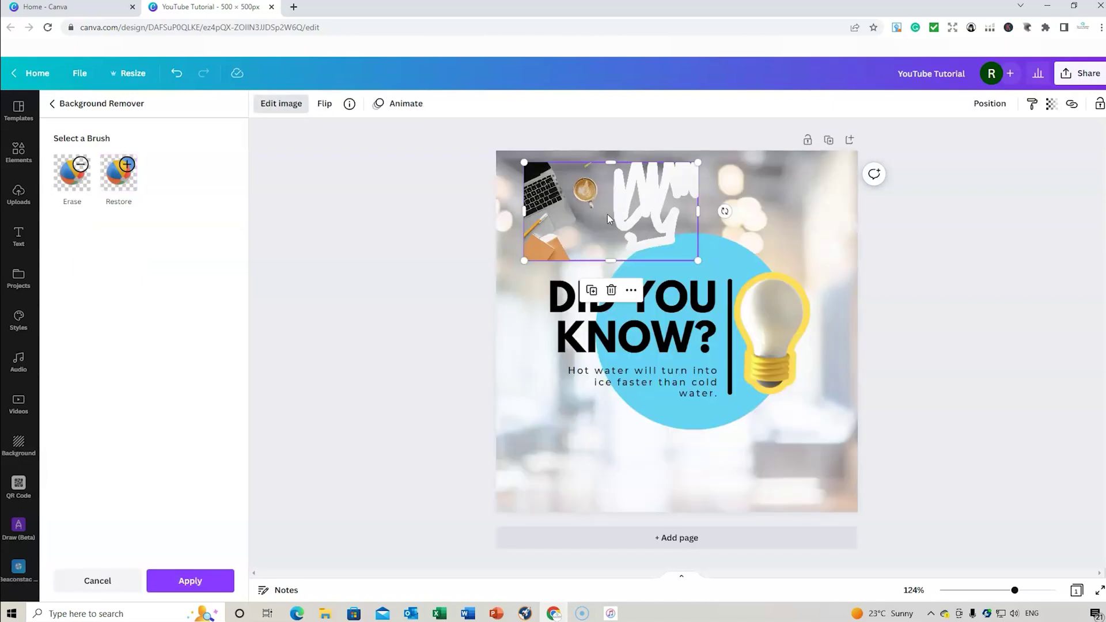
pyautogui.press('Delete')
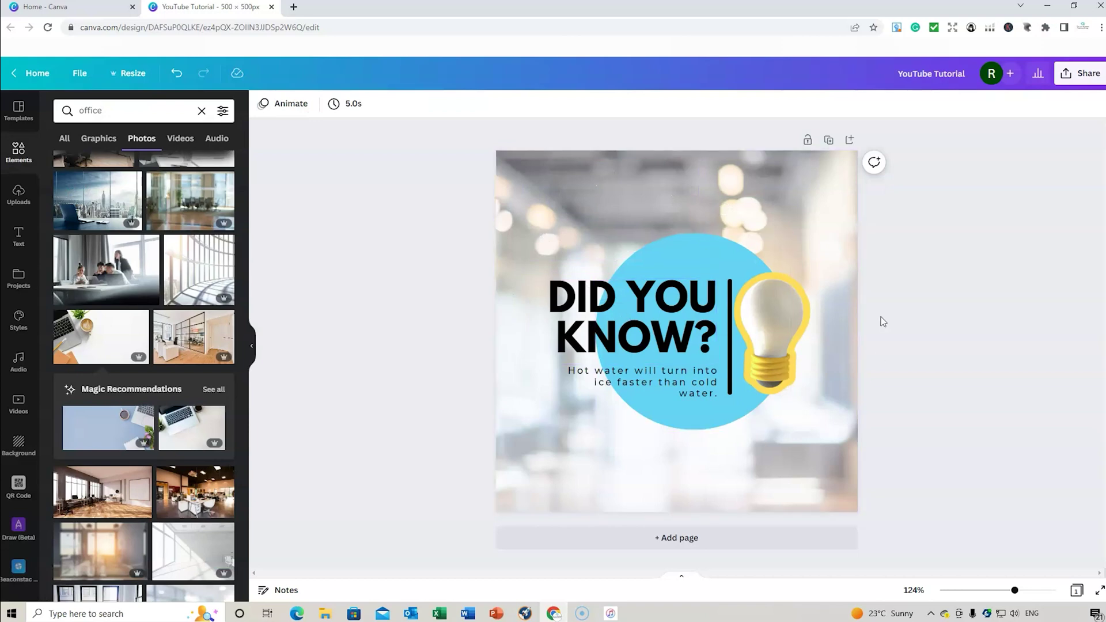
# Step: Nudge and resize the heading, circle and bulb group, then add a blank Page 2
pyautogui.click(617, 300)
pyautogui.moveTo(617, 299); pyautogui.dragTo(627, 301)
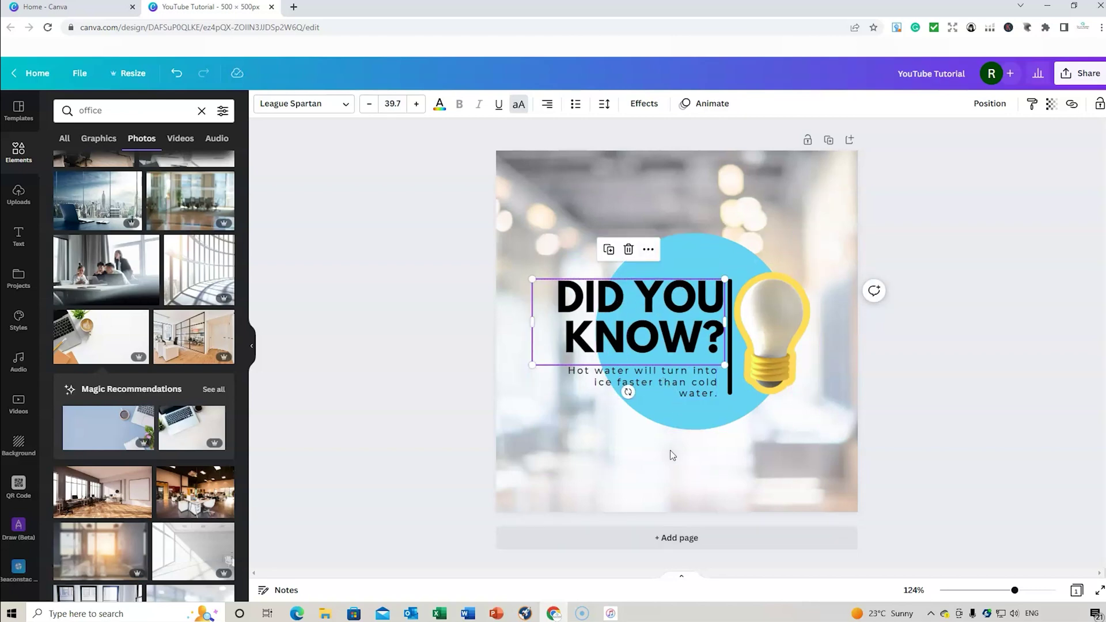
pyautogui.click(528, 218)
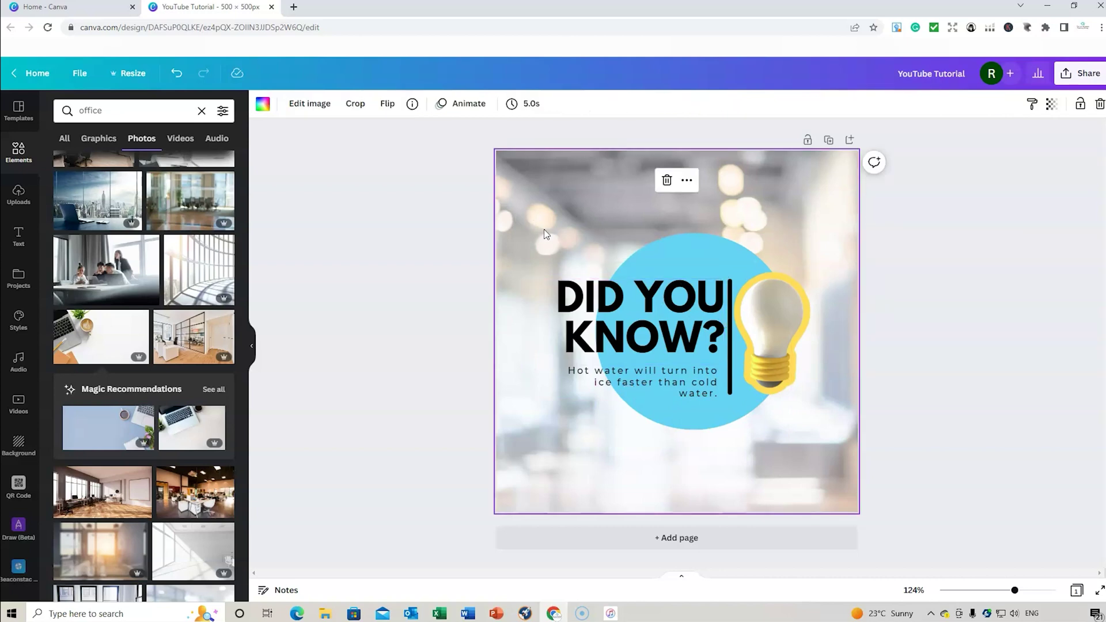
pyautogui.moveTo(545, 229); pyautogui.dragTo(802, 432)
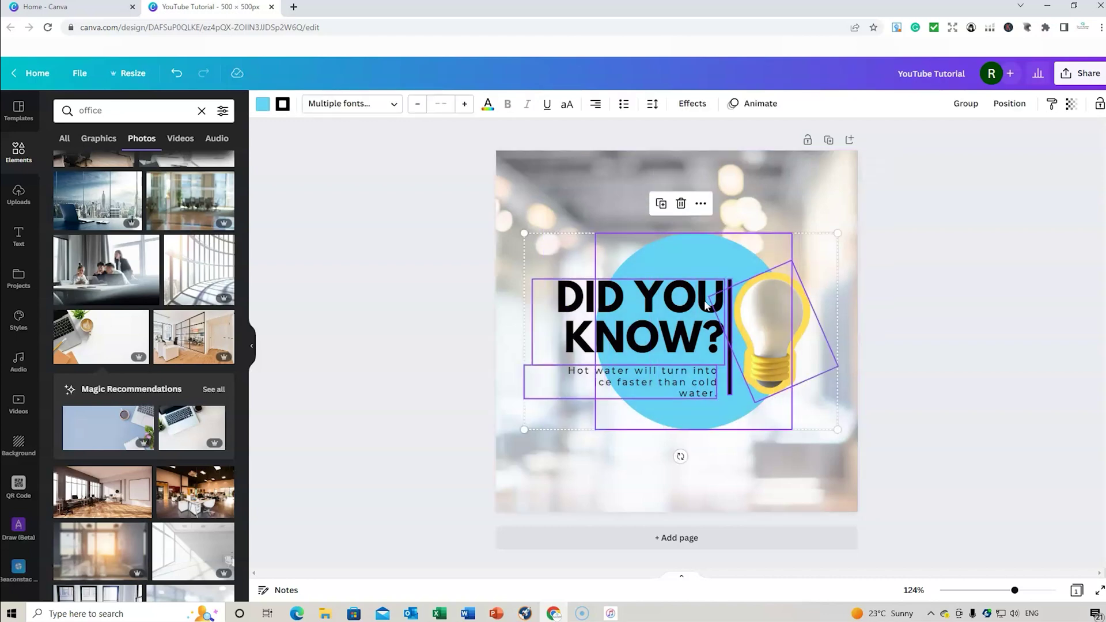
pyautogui.moveTo(691, 287)
pyautogui.mouseDown()
pyautogui.moveTo(677, 346)
pyautogui.moveTo(671, 297)
pyautogui.moveTo(690, 285)
pyautogui.mouseUp()
pyautogui.moveTo(527, 433)
pyautogui.mouseDown()
pyautogui.moveTo(617, 378)
pyautogui.moveTo(540, 443)
pyautogui.moveTo(513, 442)
pyautogui.mouseUp()
pyautogui.click(766, 193)
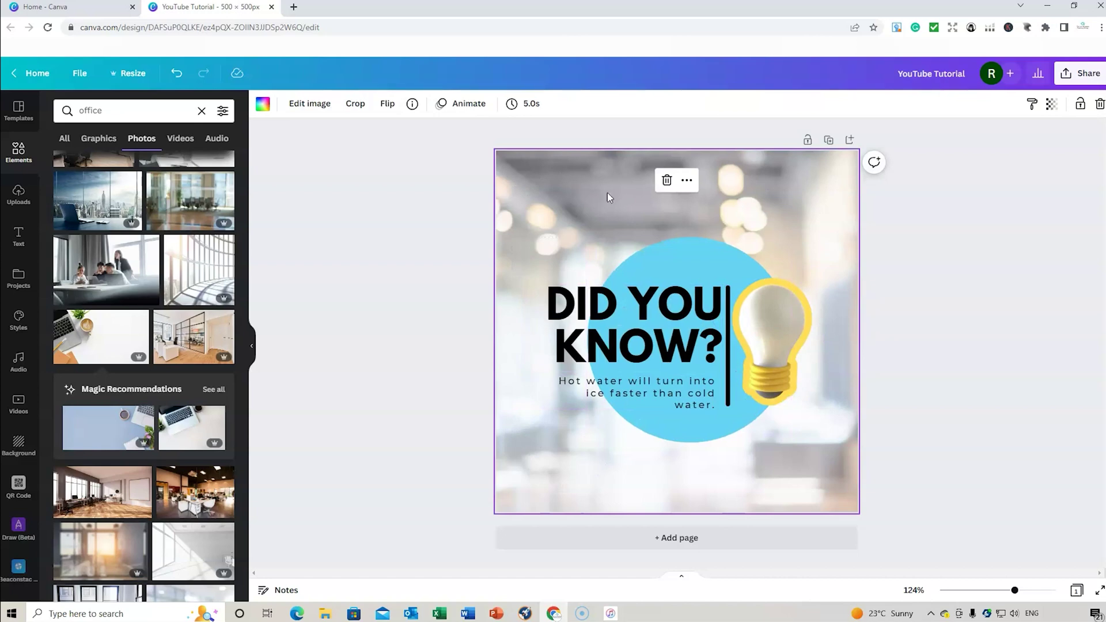
pyautogui.click(701, 538)
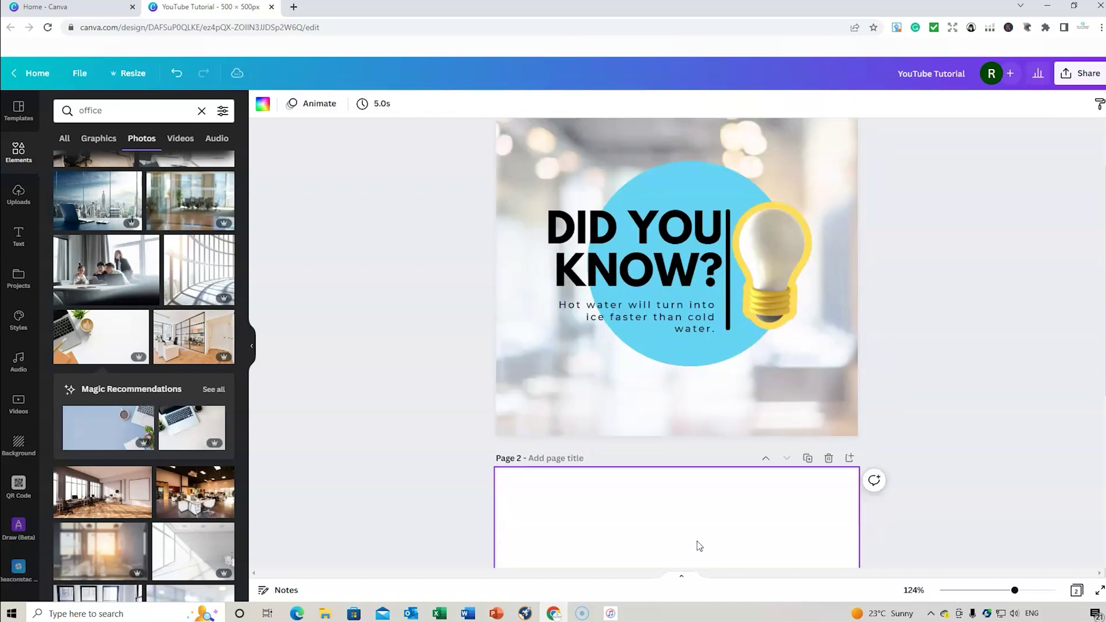
# Step: Insert the conference-room photo on Page 2 and set it as the page background
pyautogui.scroll(-3, 144, 322)
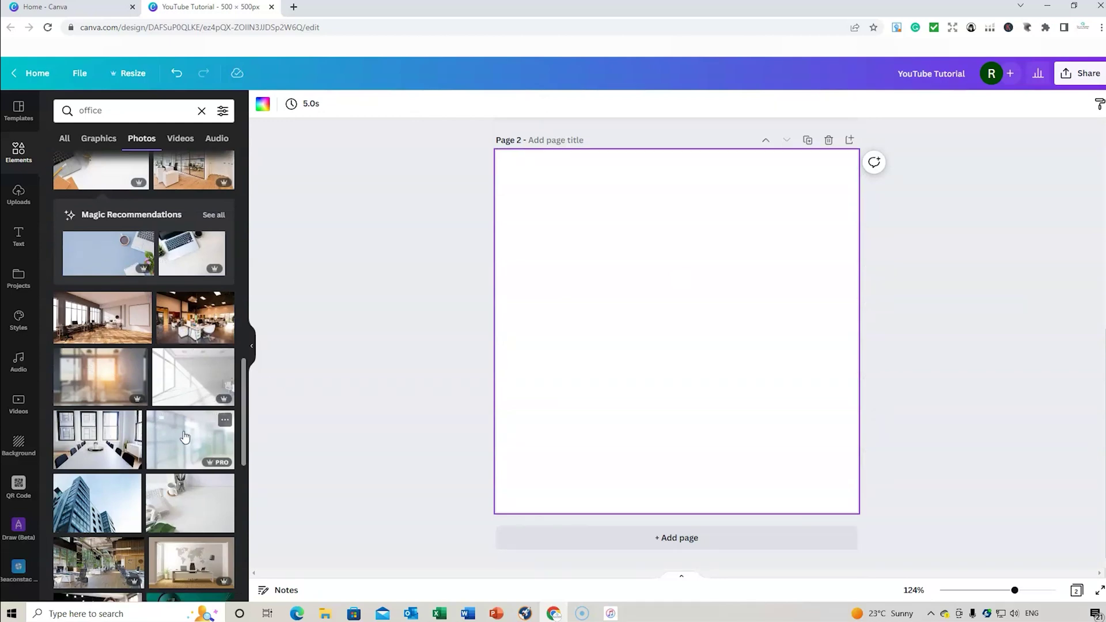
pyautogui.click(110, 440)
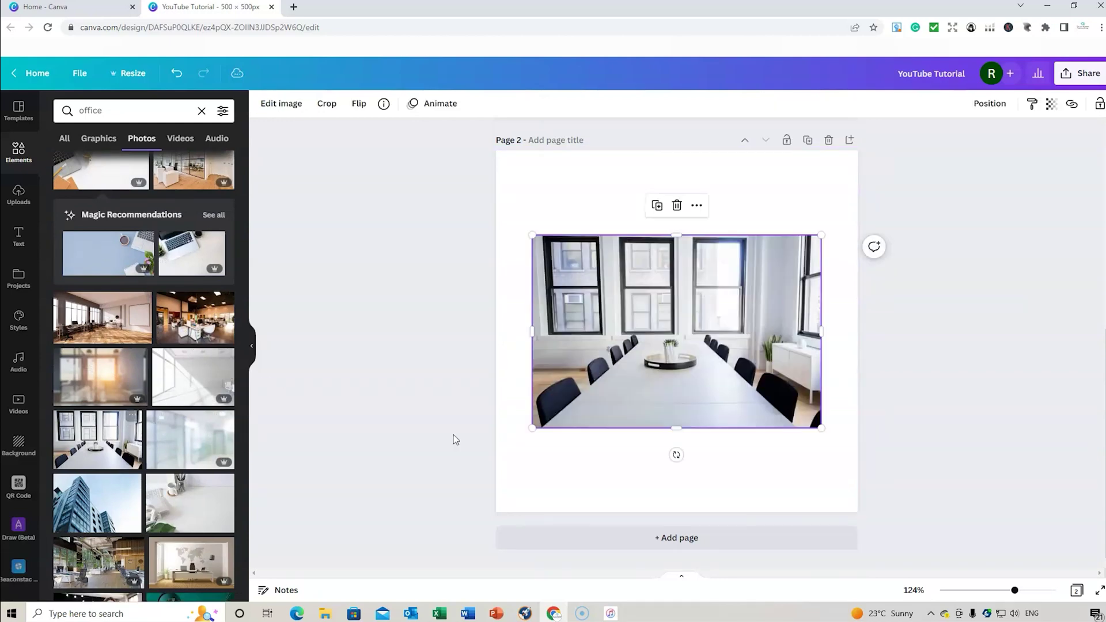
pyautogui.moveTo(532, 233); pyautogui.dragTo(496, 206)
pyautogui.moveTo(823, 209)
pyautogui.mouseDown()
pyautogui.moveTo(859, 192)
pyautogui.moveTo(824, 234)
pyautogui.moveTo(809, 222)
pyautogui.mouseUp()
pyautogui.moveTo(496, 219); pyautogui.dragTo(535, 246)
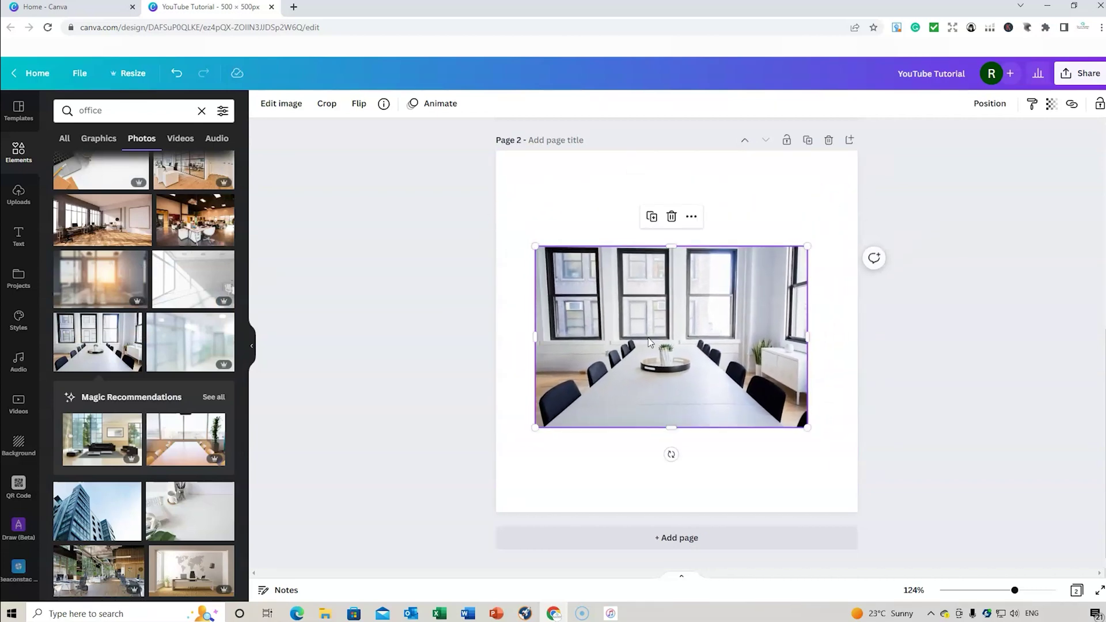
pyautogui.rightClick(648, 341)
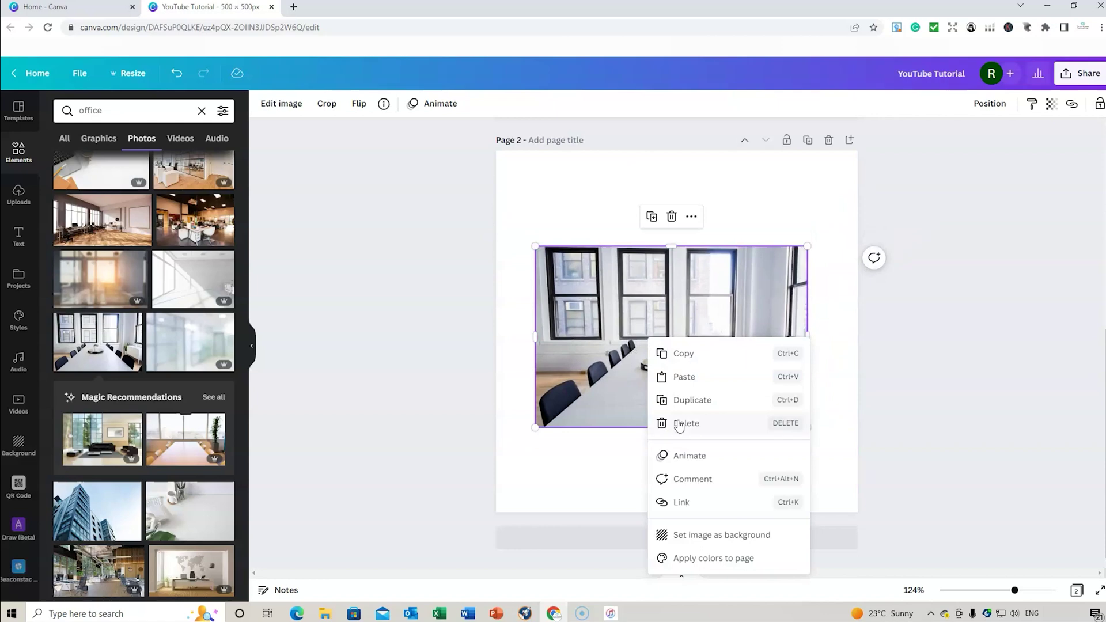
pyautogui.click(720, 537)
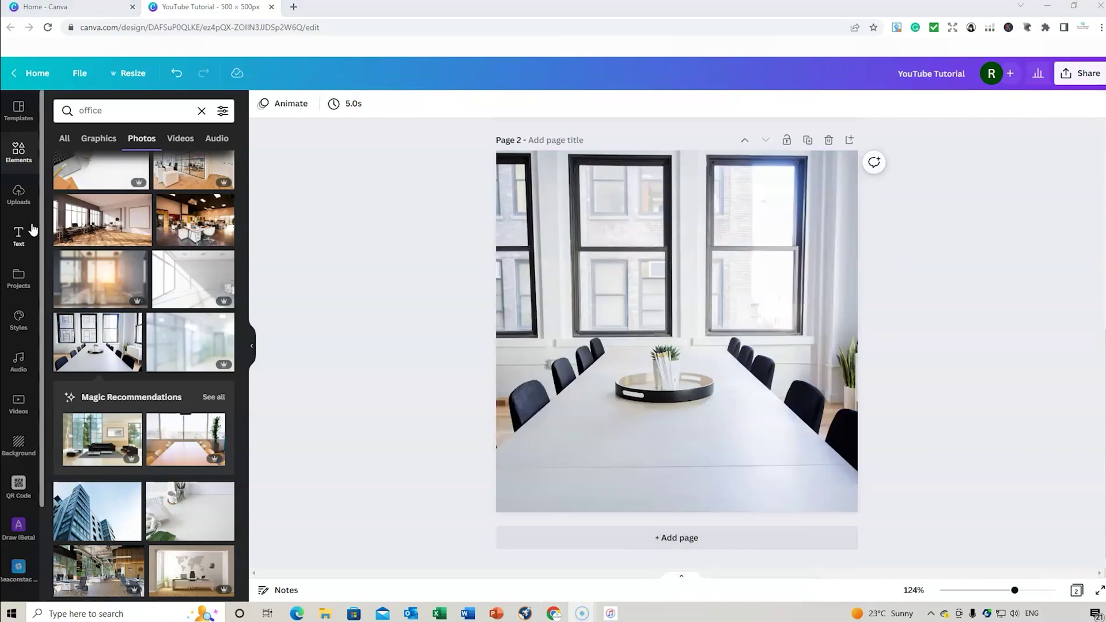
# Step: Browse the text presets and font combinations
pyautogui.click(19, 236)
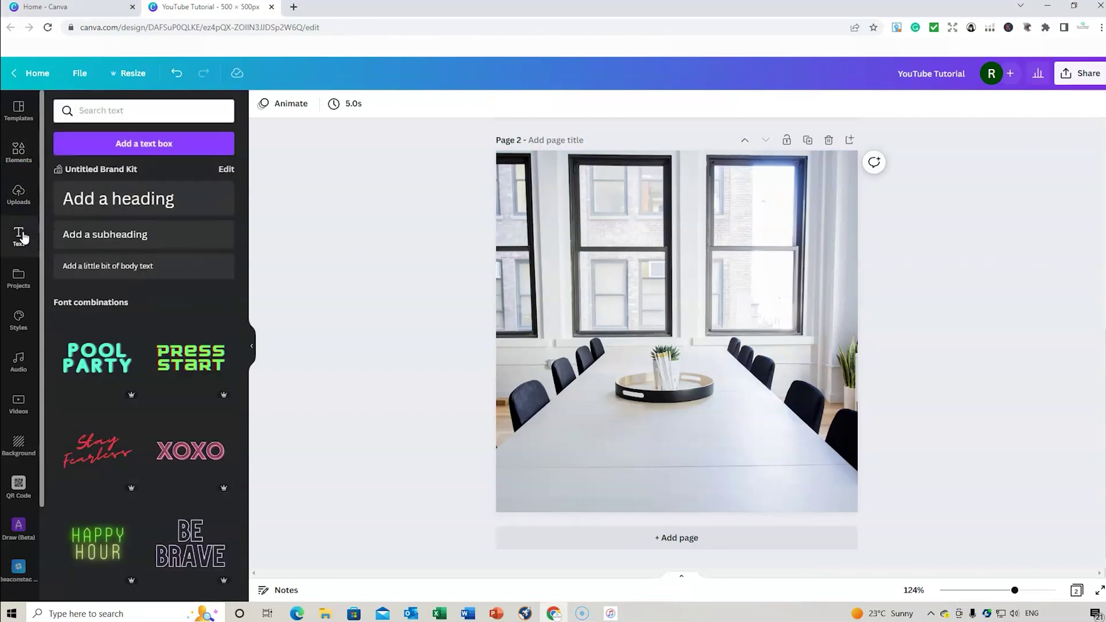
pyautogui.scroll(-3, 173, 380)
pyautogui.scroll(-8, 171, 379)
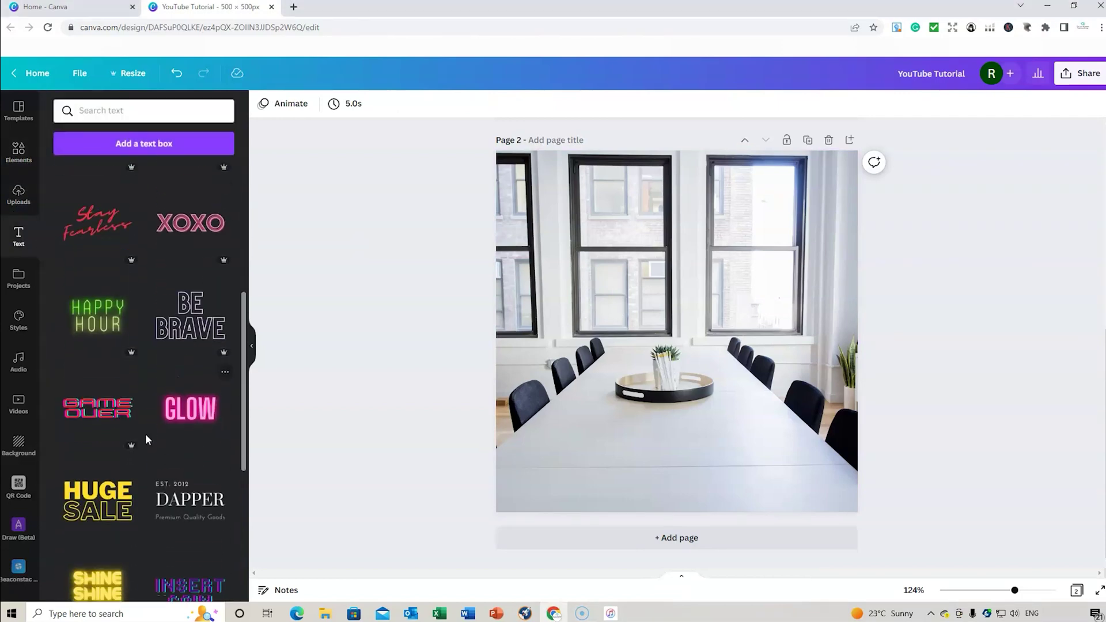
# Step: Add the Happy Birthday text combination to page 2, shrink it and centre it horizontally
pyautogui.scroll(-7, 139, 413)
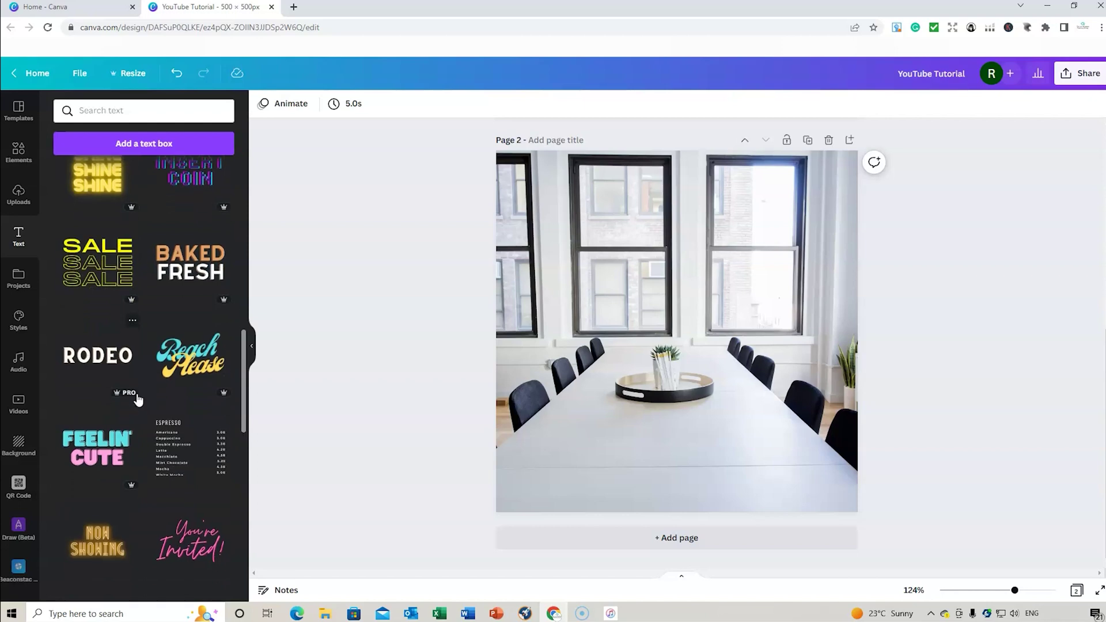
pyautogui.scroll(-6, 135, 391)
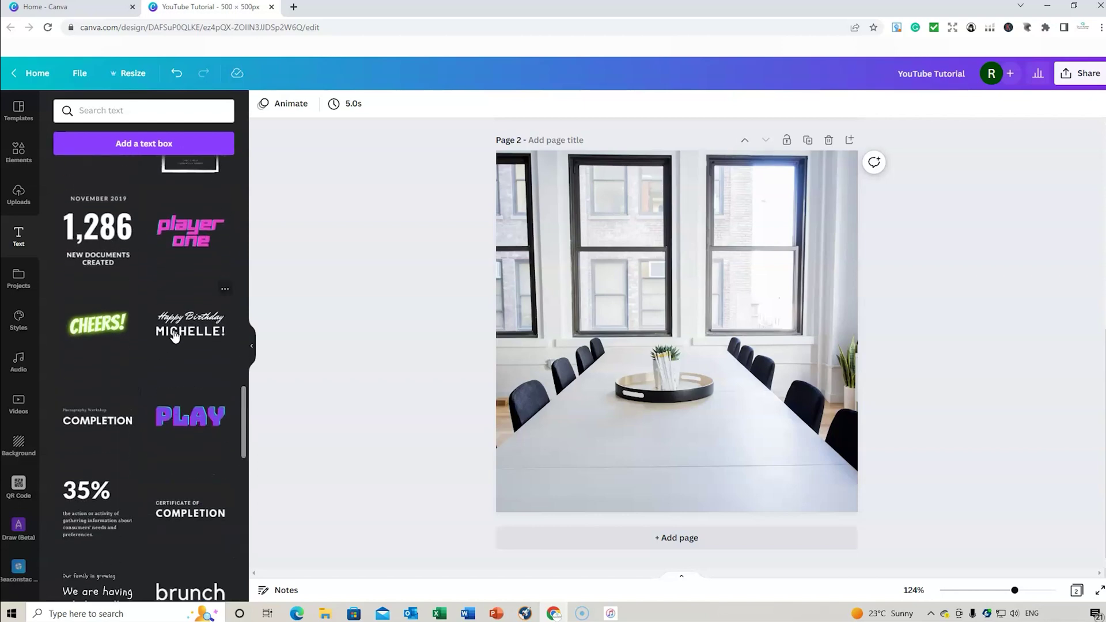
pyautogui.click(171, 333)
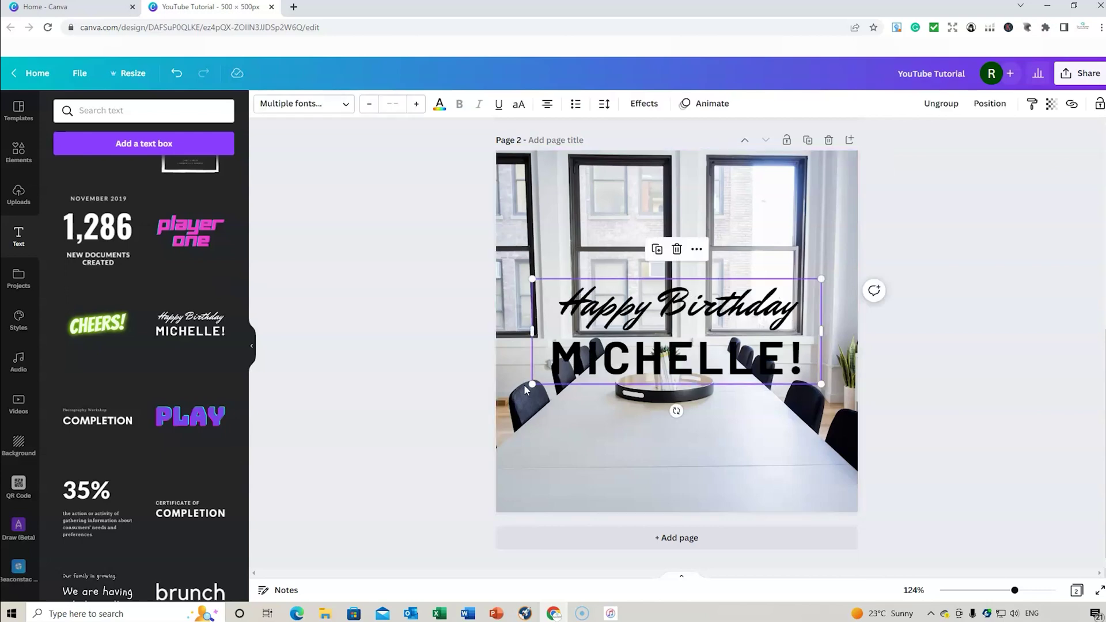
pyautogui.moveTo(529, 382); pyautogui.dragTo(677, 337)
pyautogui.click(776, 320)
pyautogui.moveTo(776, 320); pyautogui.dragTo(578, 424)
pyautogui.click(991, 105)
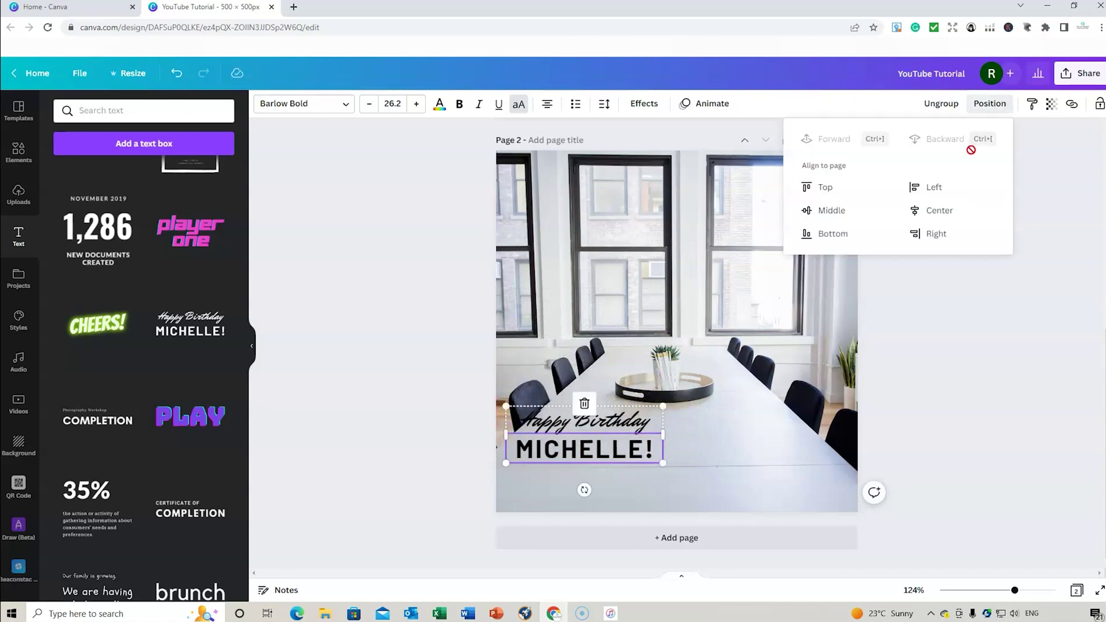
pyautogui.click(940, 213)
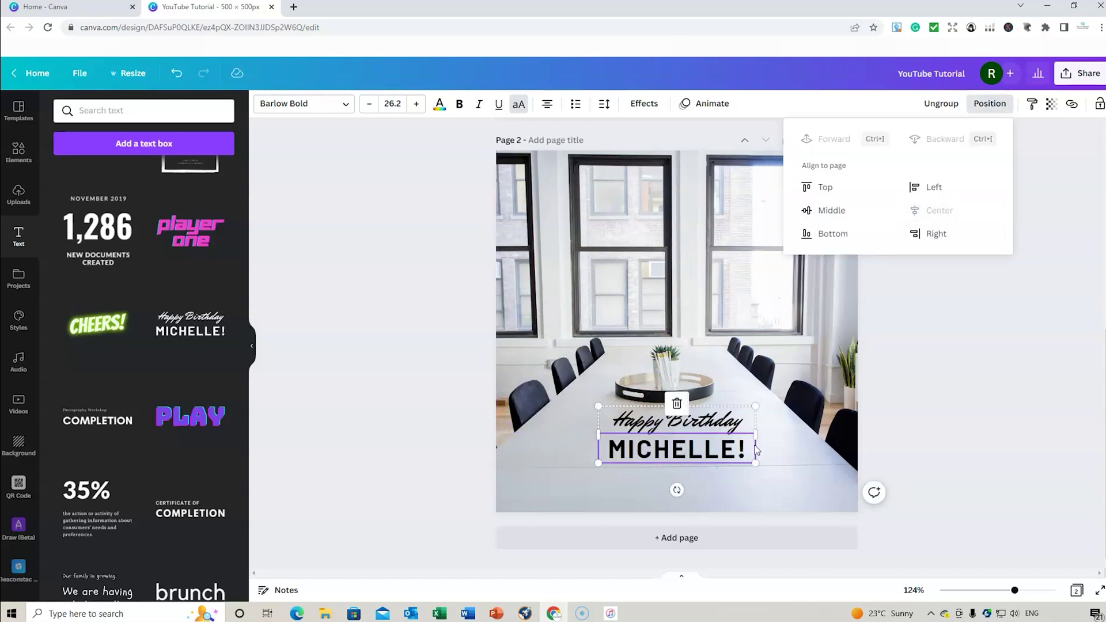
pyautogui.click(710, 445)
pyautogui.moveTo(599, 406); pyautogui.dragTo(622, 427)
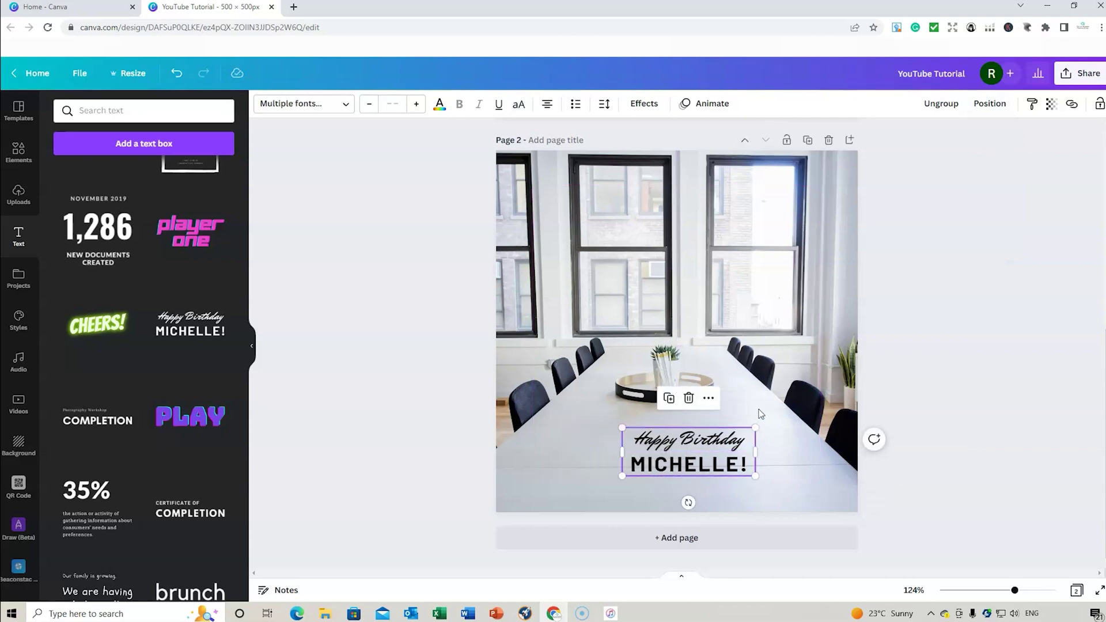
# Step: Ungroup the Happy Birthday texts, then move and enlarge the pair
pyautogui.click(681, 448)
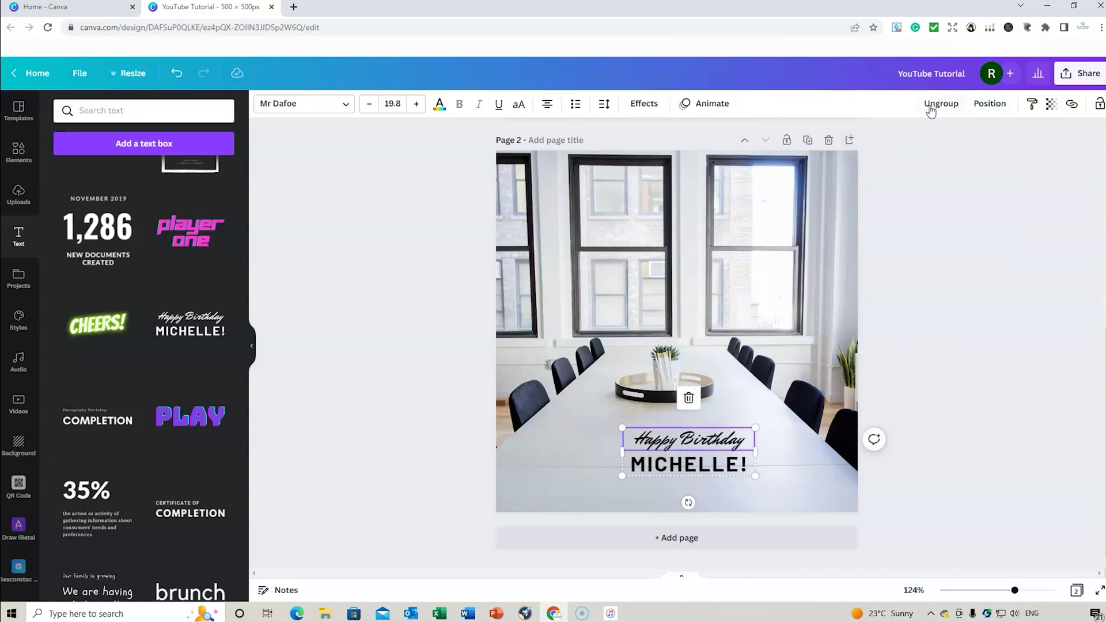
pyautogui.click(940, 106)
pyautogui.moveTo(664, 433); pyautogui.dragTo(644, 424)
pyautogui.moveTo(736, 416); pyautogui.dragTo(710, 435)
pyautogui.click(699, 429)
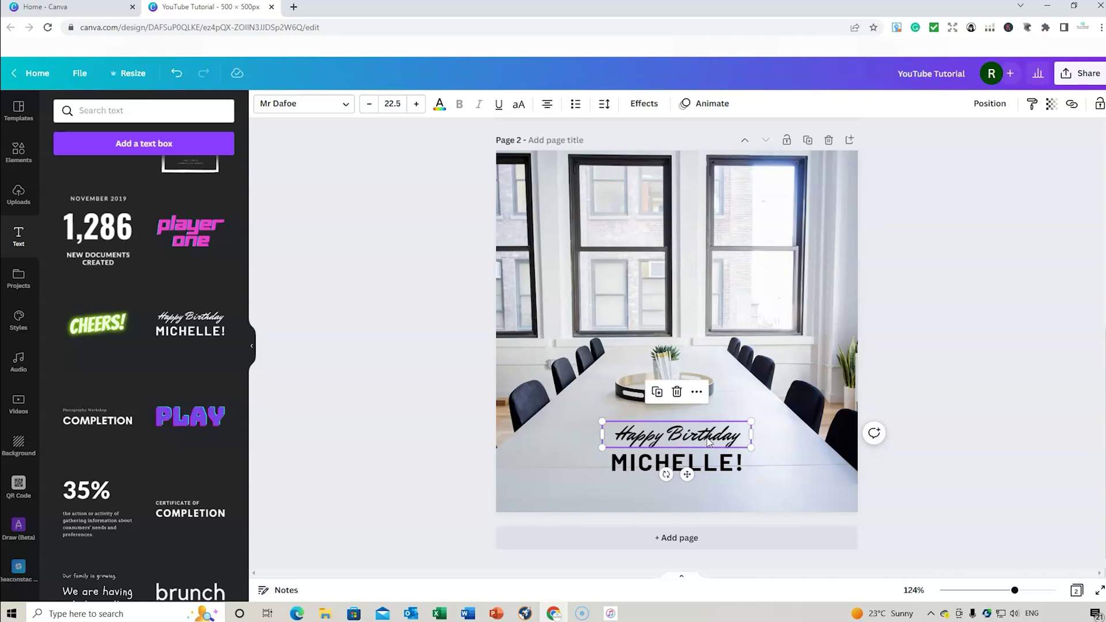
# Step: Delete the Happy Birthday text and give the name the Limit Breaking font on one line
pyautogui.press('Delete')
pyautogui.moveTo(696, 480); pyautogui.dragTo(694, 456)
pyautogui.click(346, 105)
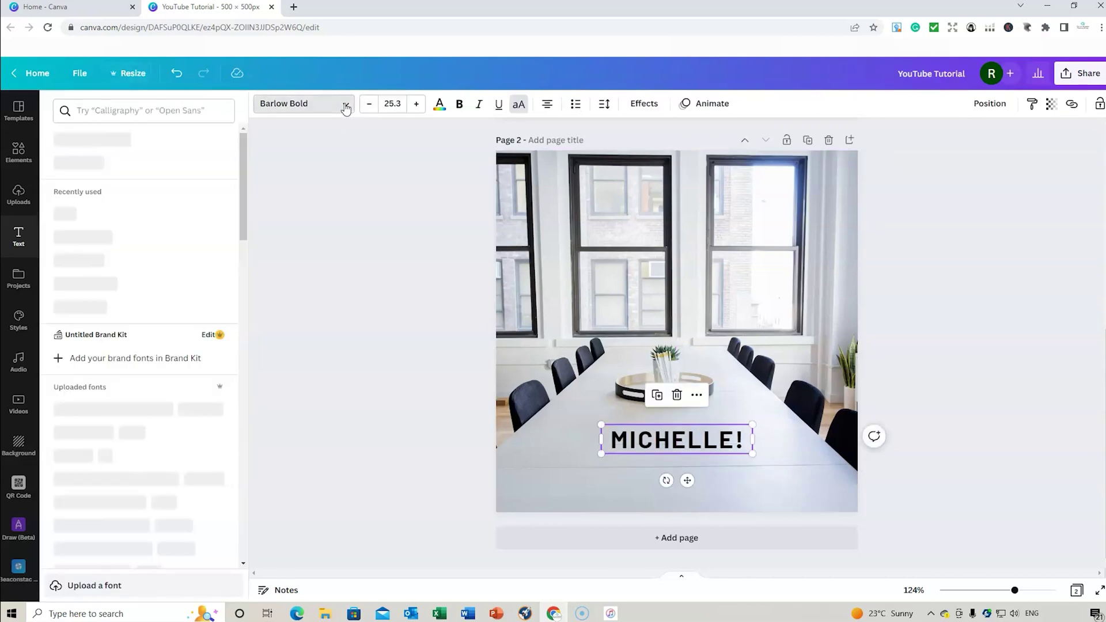
pyautogui.scroll(-12, 137, 299)
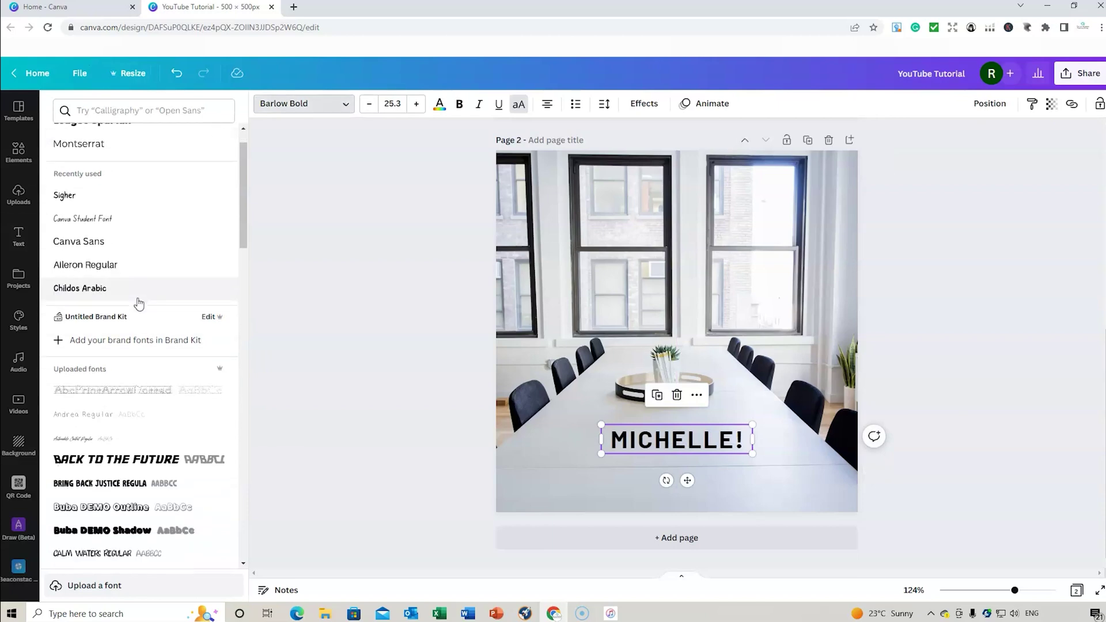
pyautogui.scroll(-6, 138, 299)
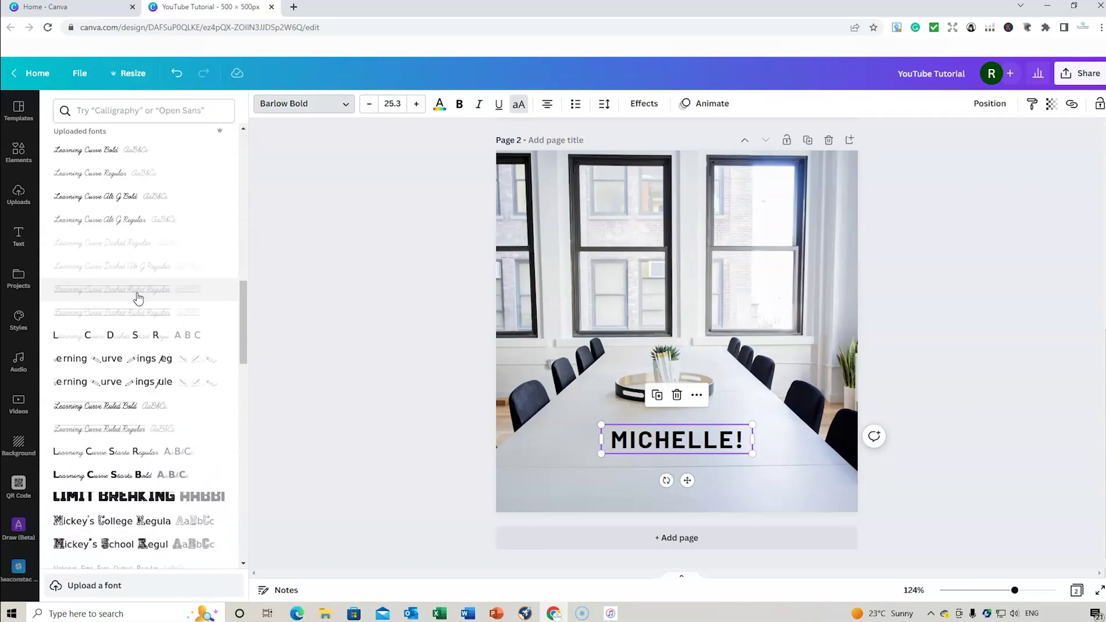
pyautogui.click(131, 313)
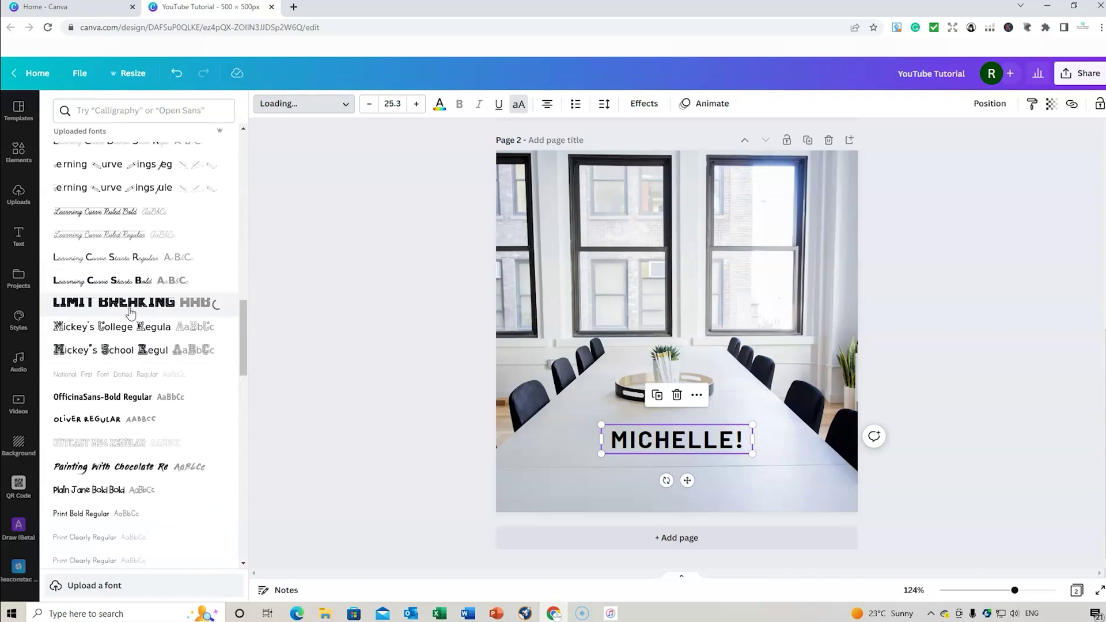
pyautogui.moveTo(601, 425); pyautogui.dragTo(562, 410)
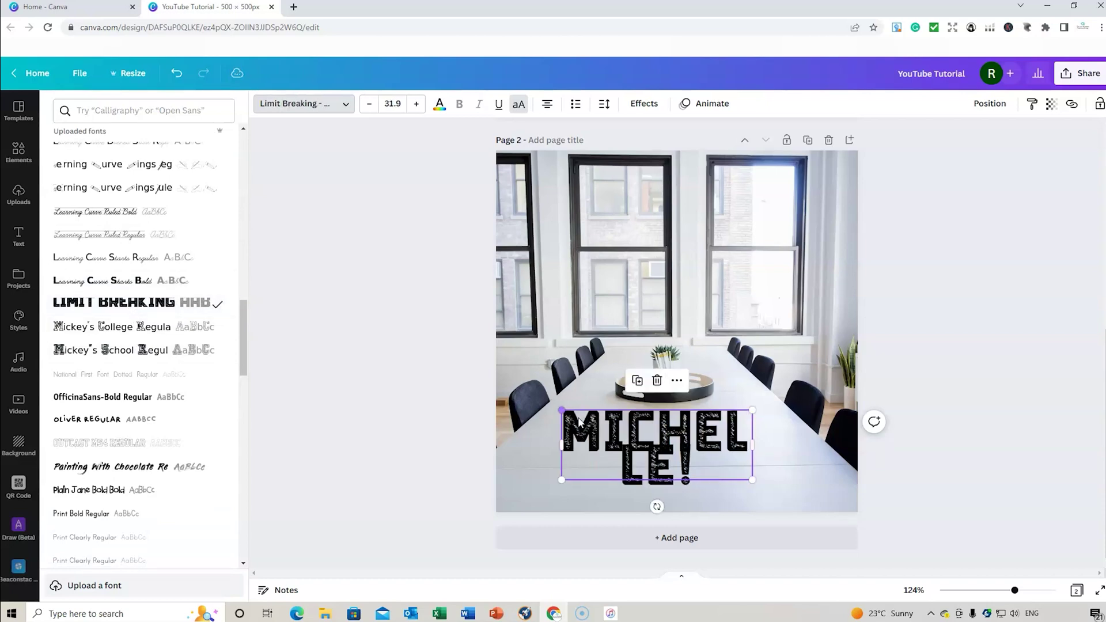
pyautogui.moveTo(754, 444); pyautogui.dragTo(727, 436)
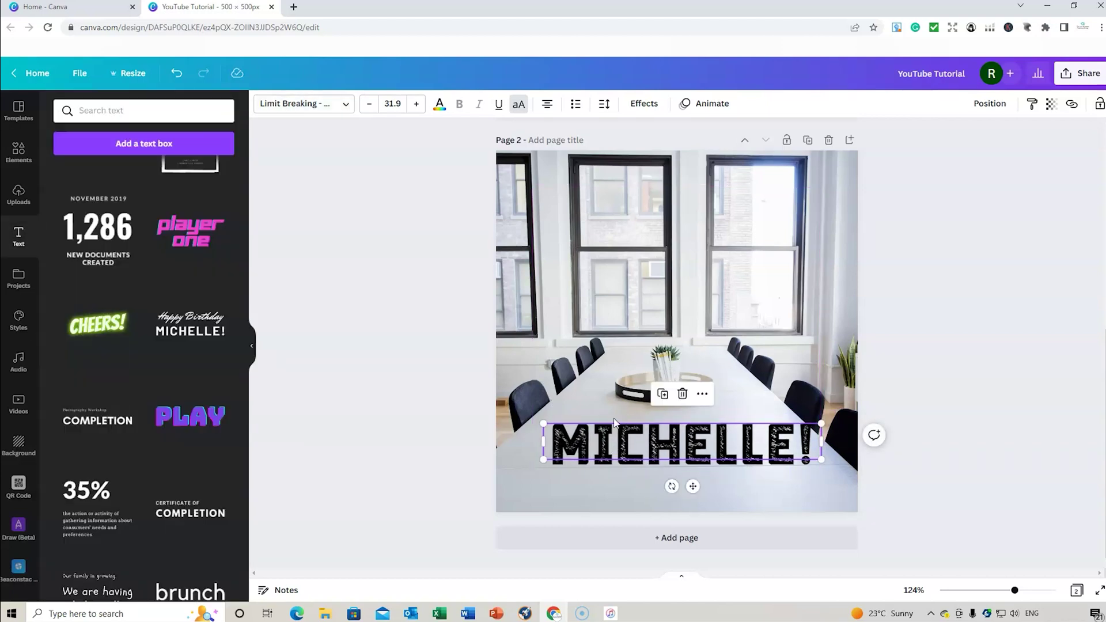
# Step: Search the font list for 'calli' to show calligraphy fonts, then reselect MICHELLE!
pyautogui.click(350, 112)
pyautogui.scroll(-5, 202, 287)
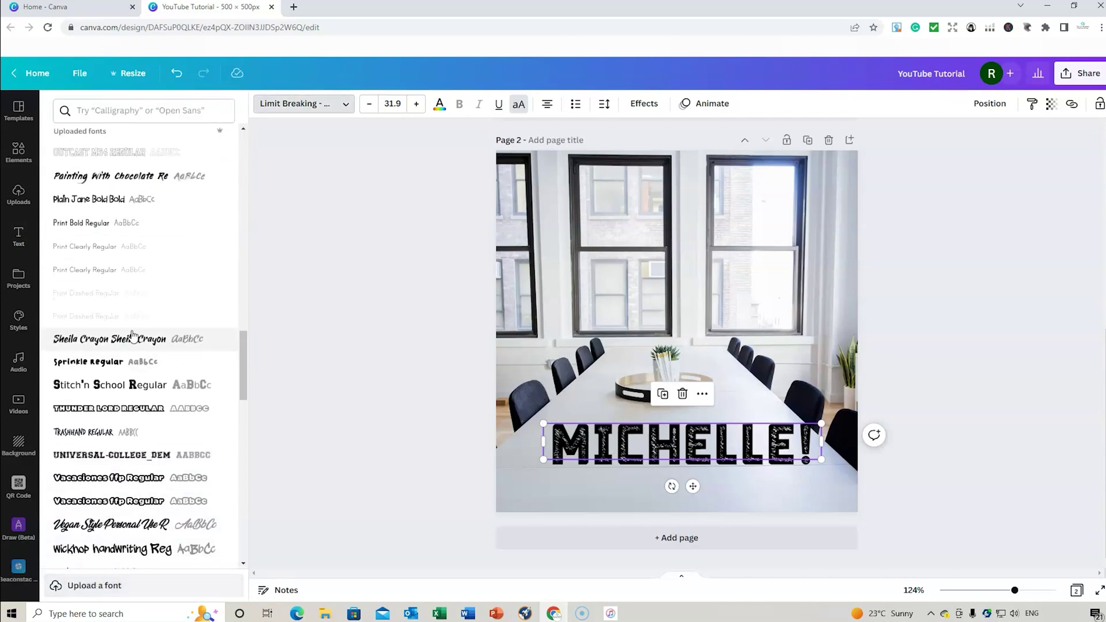
pyautogui.scroll(-3, 131, 340)
pyautogui.scroll(5, 131, 340)
pyautogui.click(167, 109)
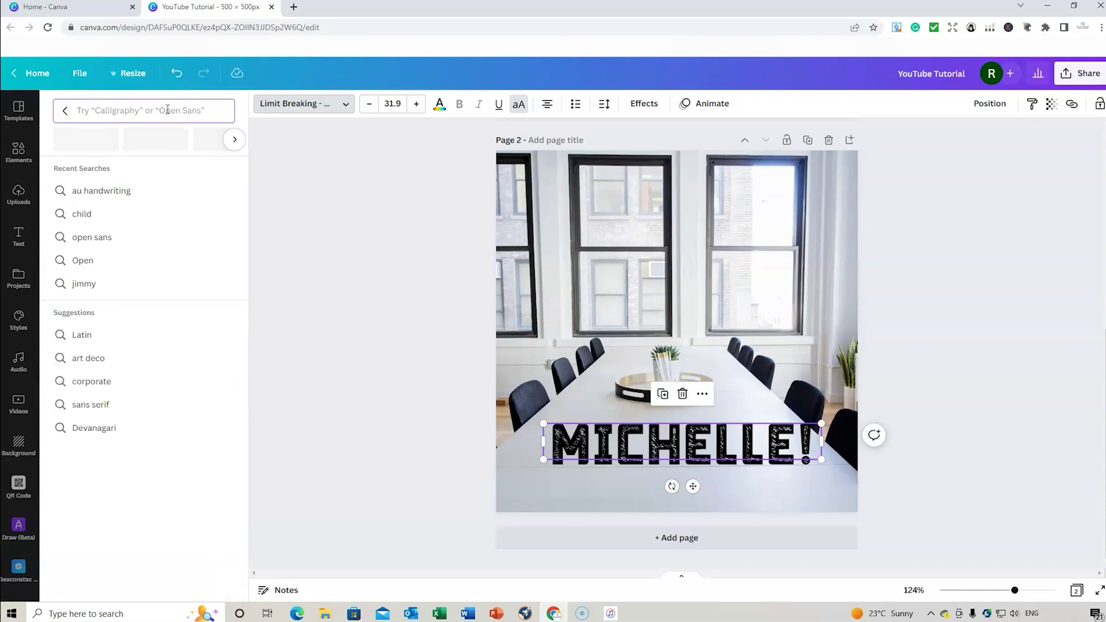
pyautogui.write('calli')
pyautogui.click(97, 173)
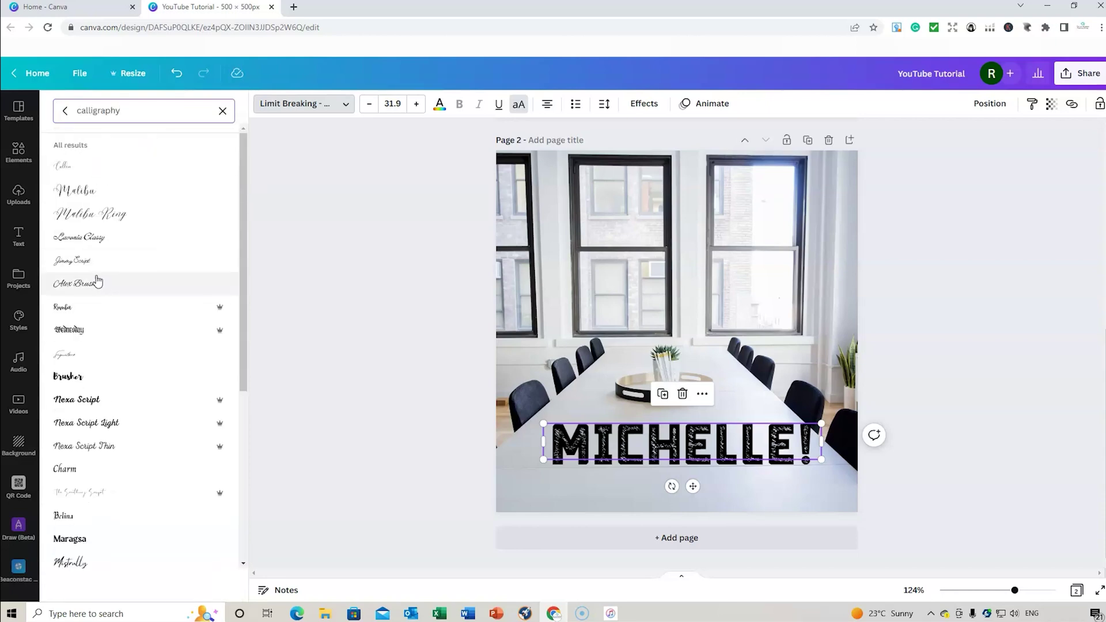
pyautogui.scroll(-1, 144, 409)
pyautogui.click(612, 452)
pyautogui.click(599, 485)
pyautogui.click(585, 448)
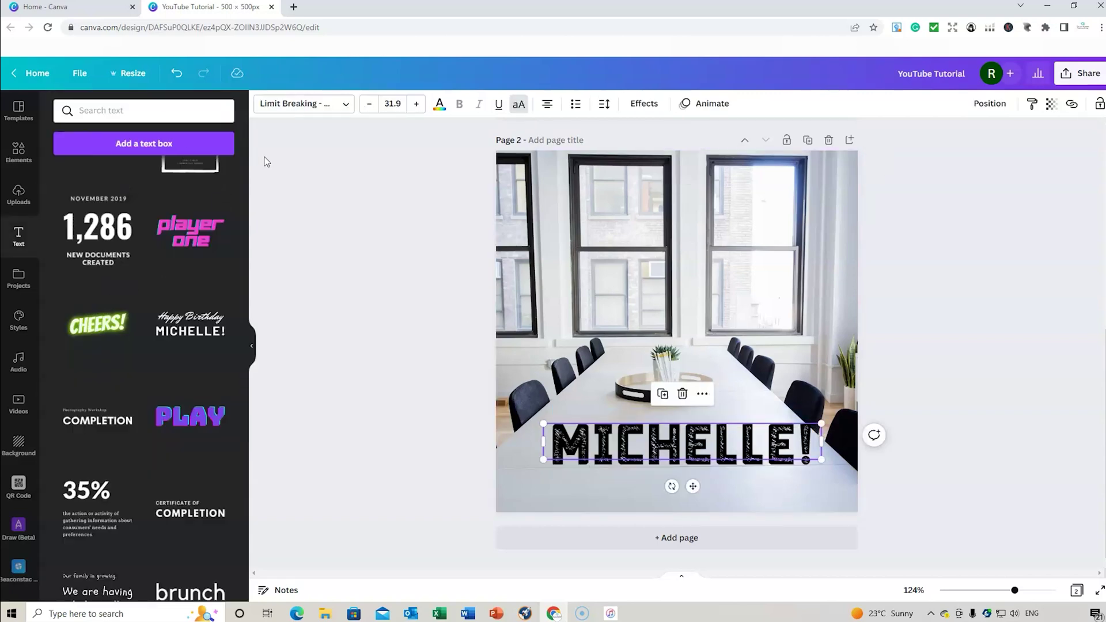
# Step: Try Nexa Script Thin on MICHELLE!, then settle on the Charm font
pyautogui.click(352, 104)
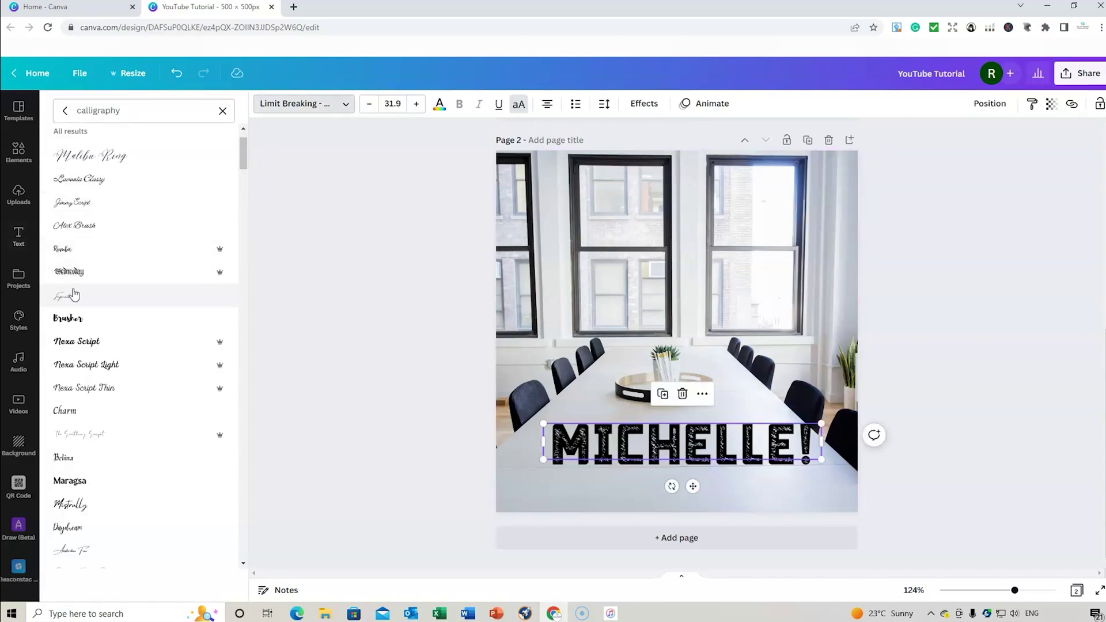
pyautogui.click(88, 394)
pyautogui.click(83, 413)
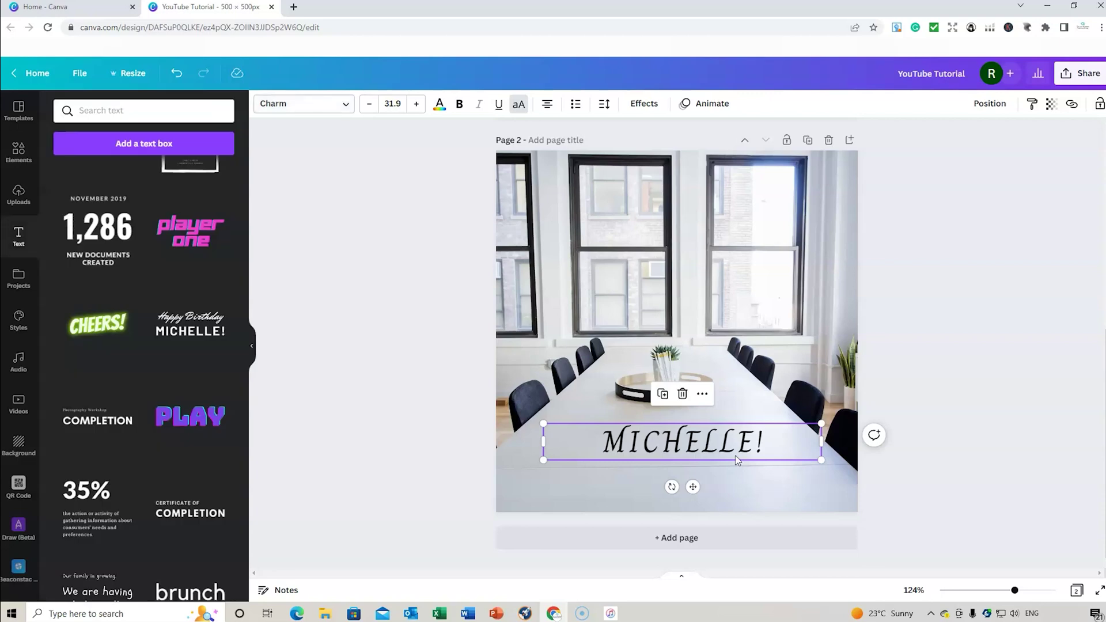
pyautogui.click(736, 457)
pyautogui.click(802, 362)
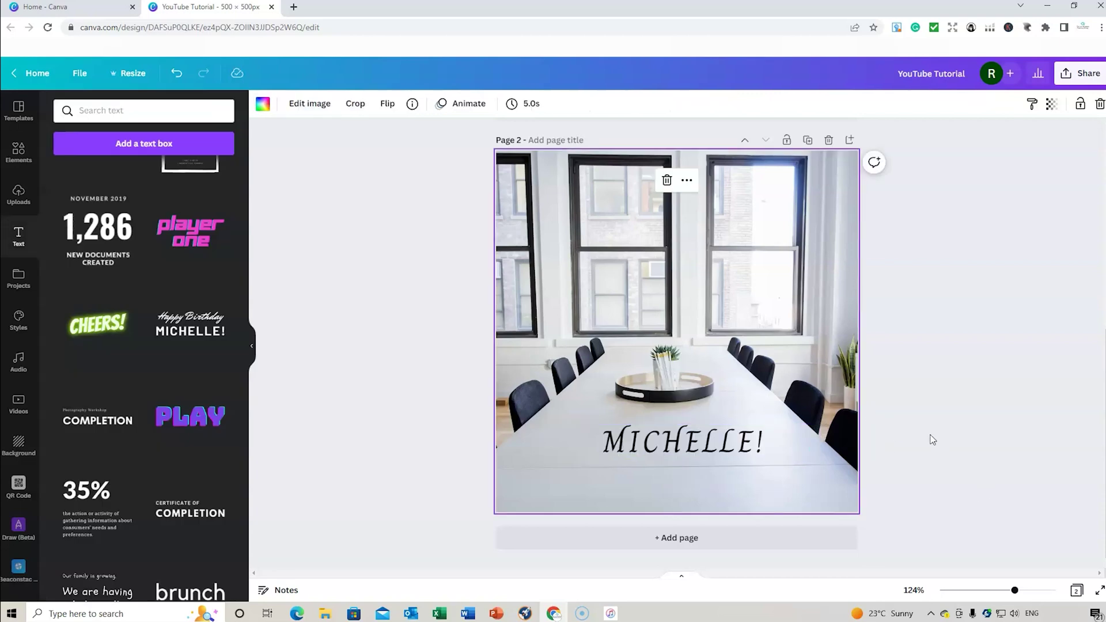
# Step: Add a new blank third page after page 2
pyautogui.scroll(5, 874, 324)
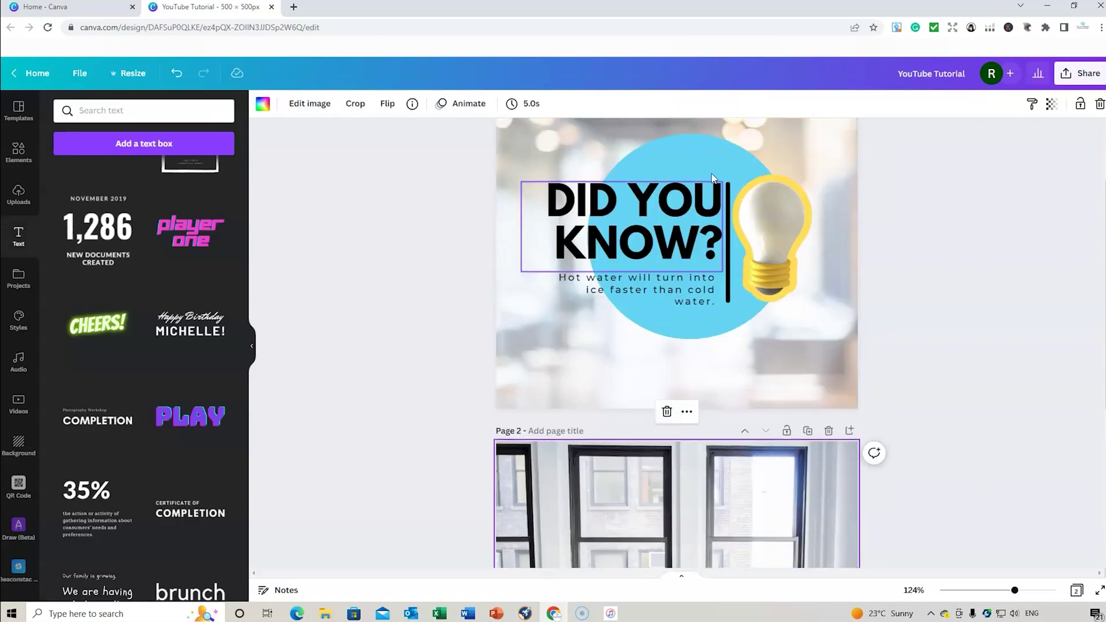
pyautogui.scroll(-5, 684, 525)
pyautogui.click(684, 535)
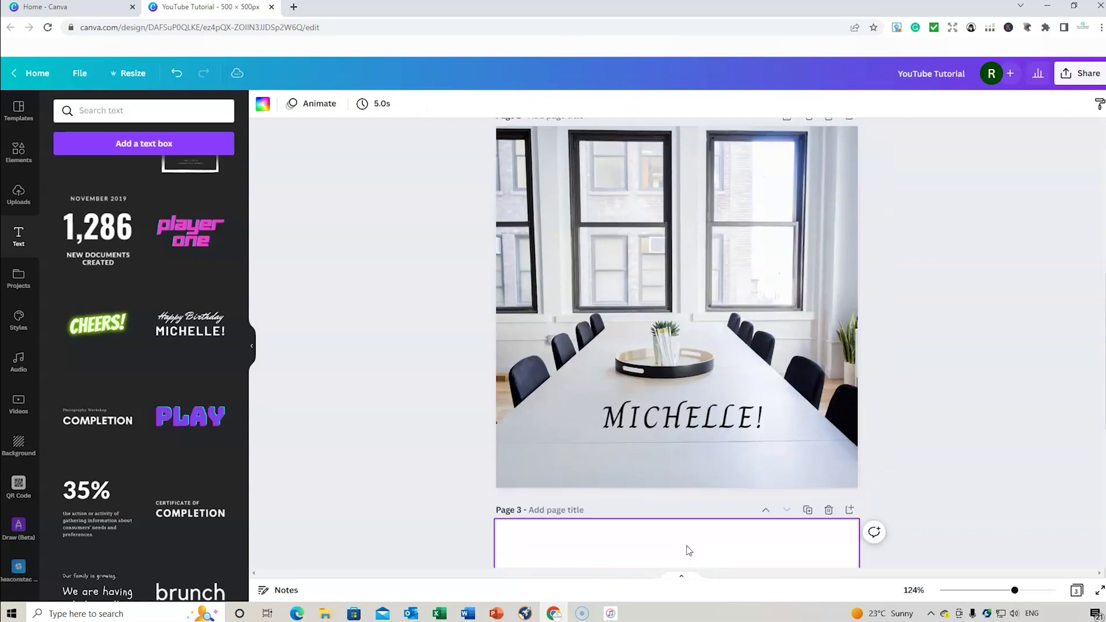
# Step: Set the smiling office woman photo as page 3's background, then view pages as a grid
pyautogui.click(18, 151)
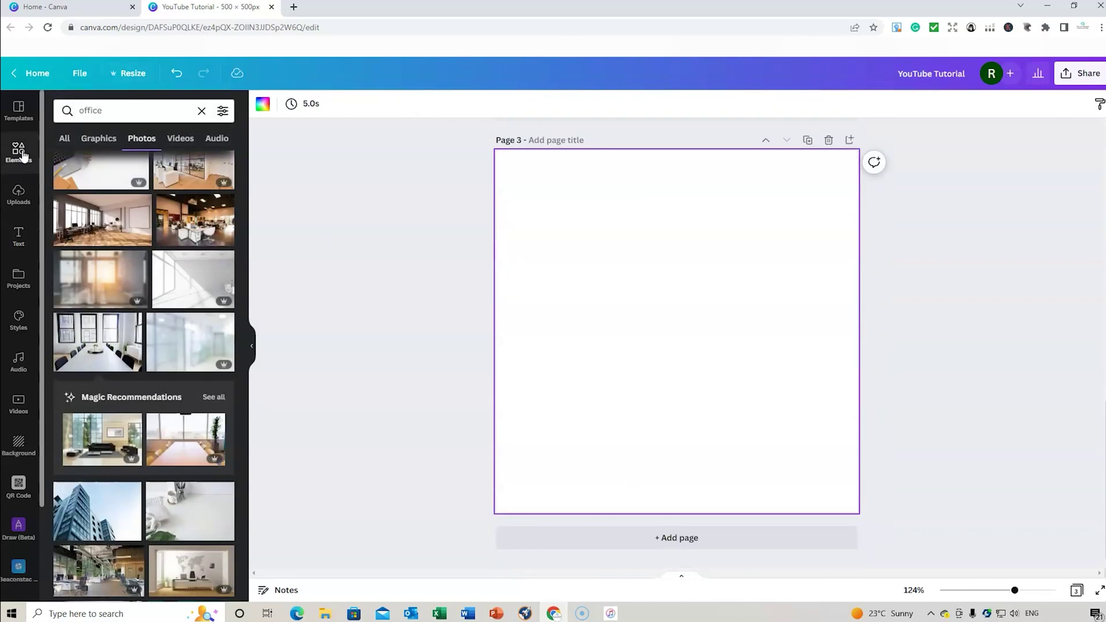
pyautogui.scroll(-4, 170, 235)
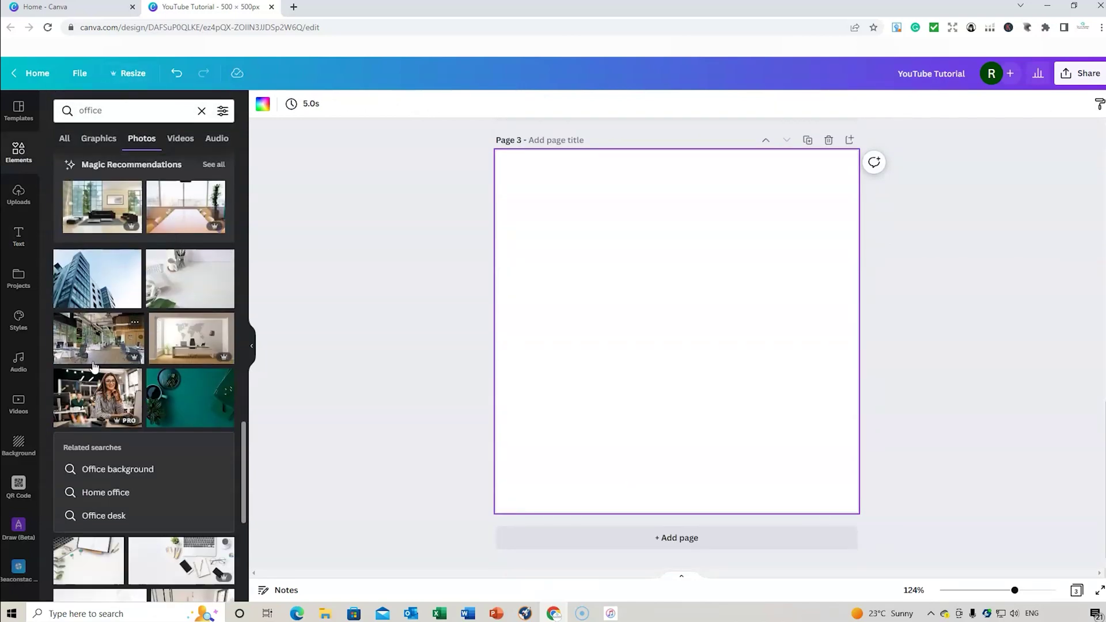
pyautogui.click(97, 398)
pyautogui.rightClick(724, 369)
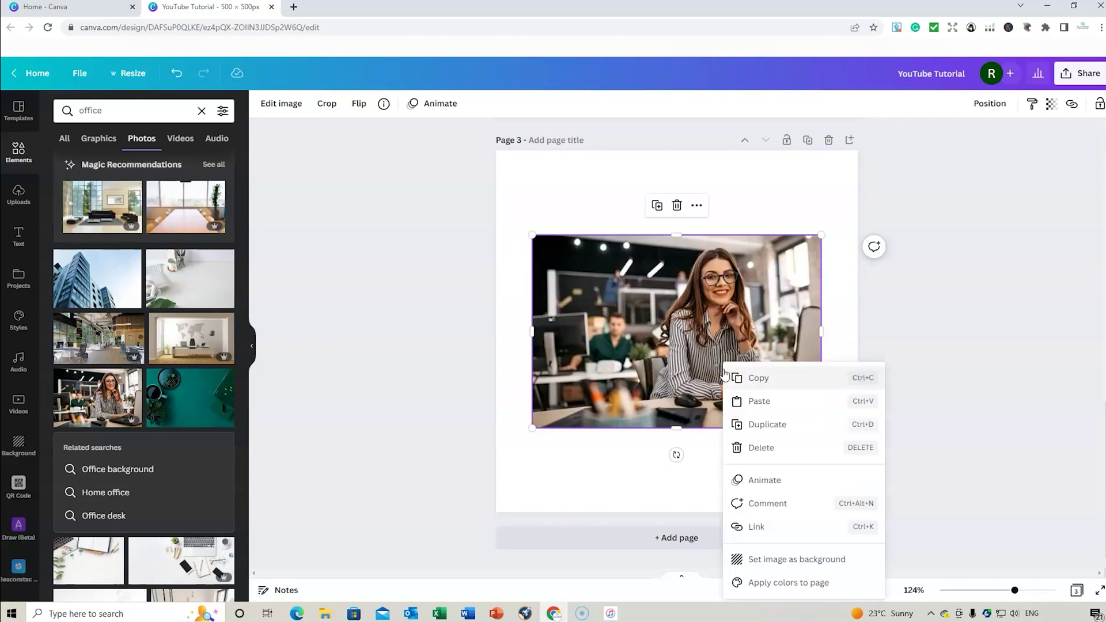
pyautogui.click(767, 556)
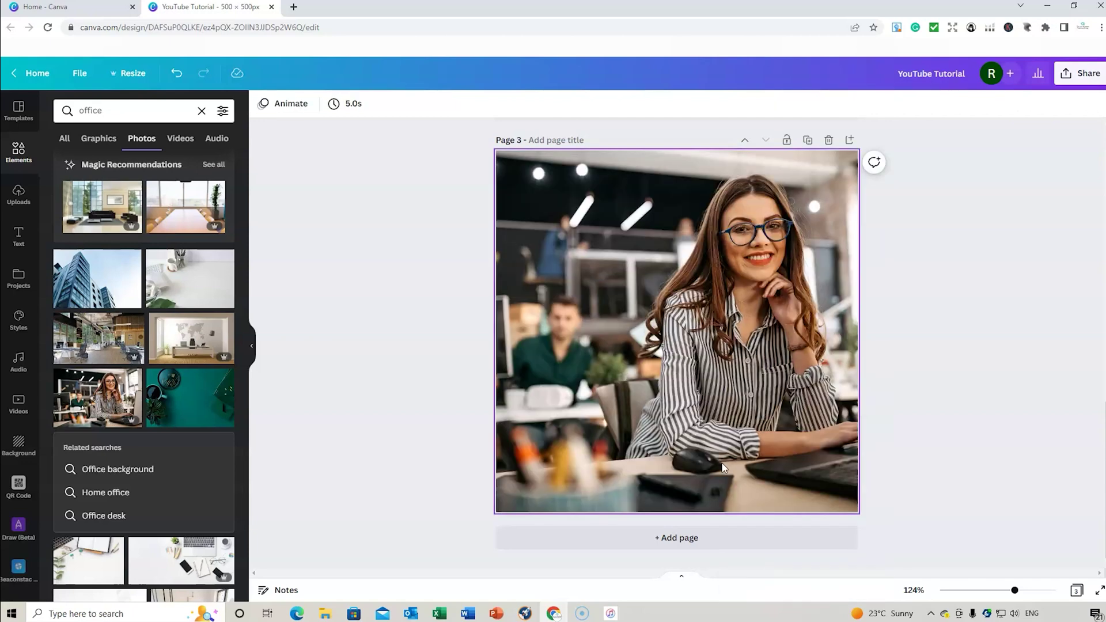
pyautogui.click(1077, 590)
pyautogui.moveTo(377, 204)
pyautogui.mouseDown()
pyautogui.moveTo(175, 192)
pyautogui.moveTo(450, 208)
pyautogui.mouseUp()
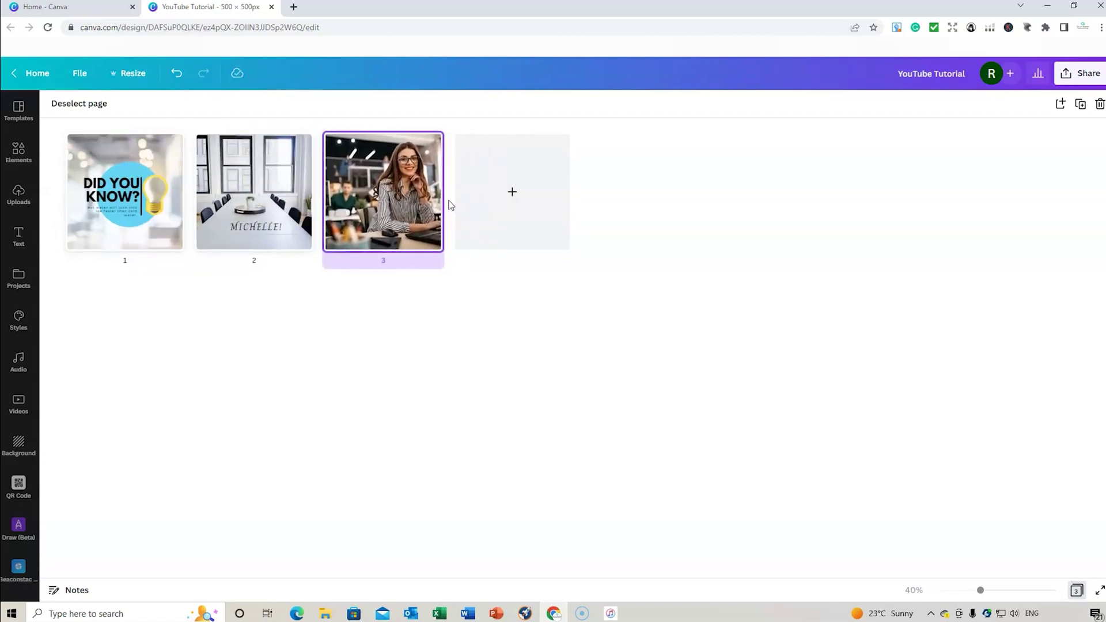
# Step: Duplicate page 3 in grid view, delete the copy, and go back to scroll view
pyautogui.click(429, 144)
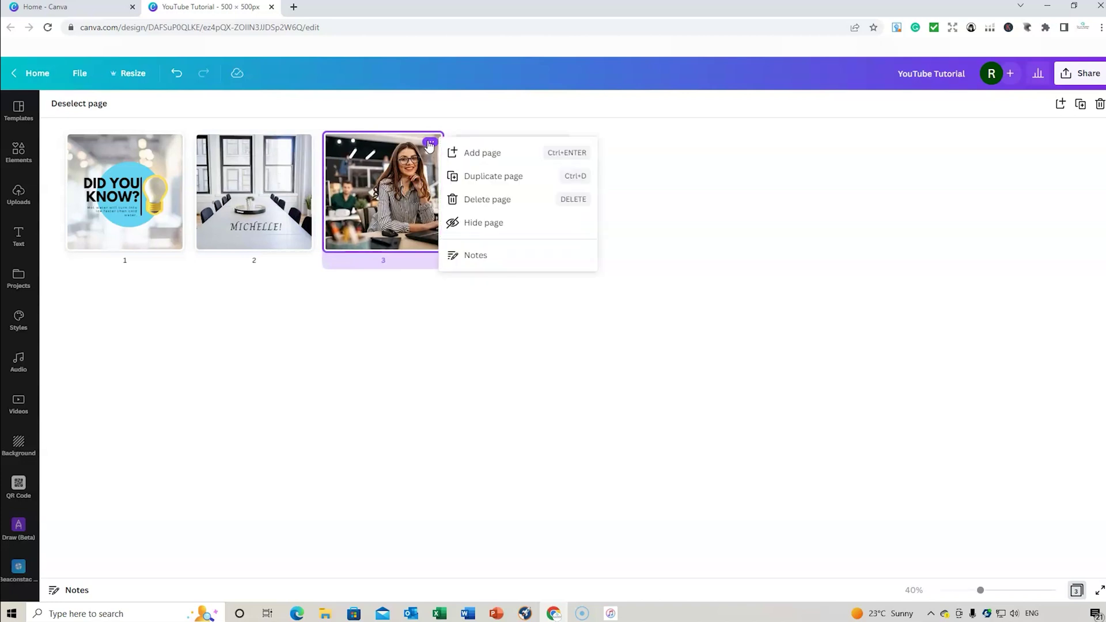
pyautogui.click(476, 177)
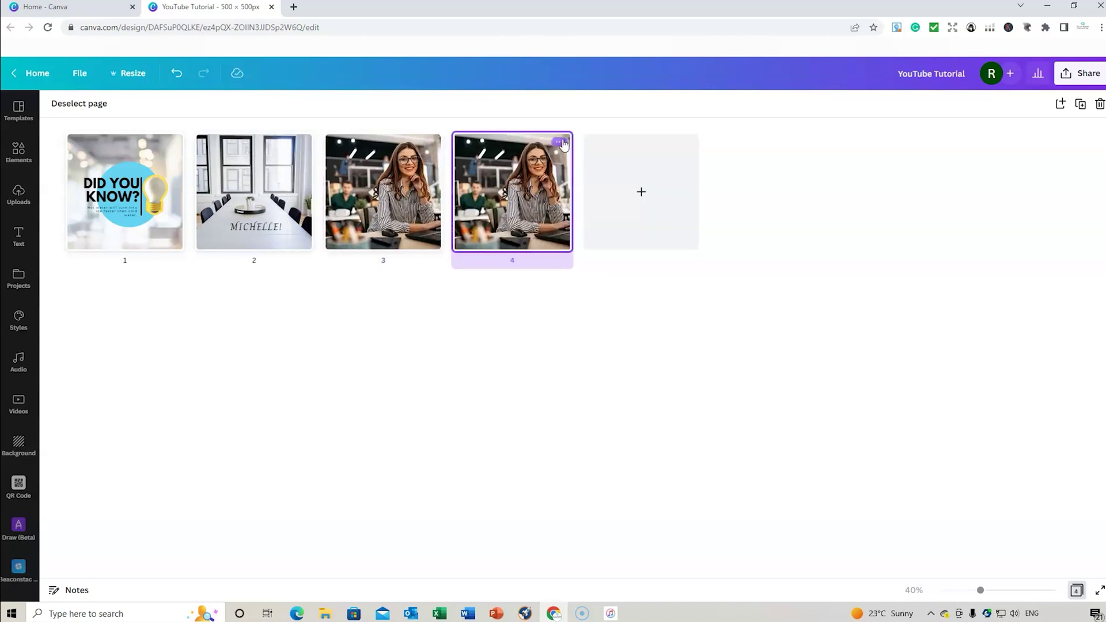
pyautogui.click(564, 142)
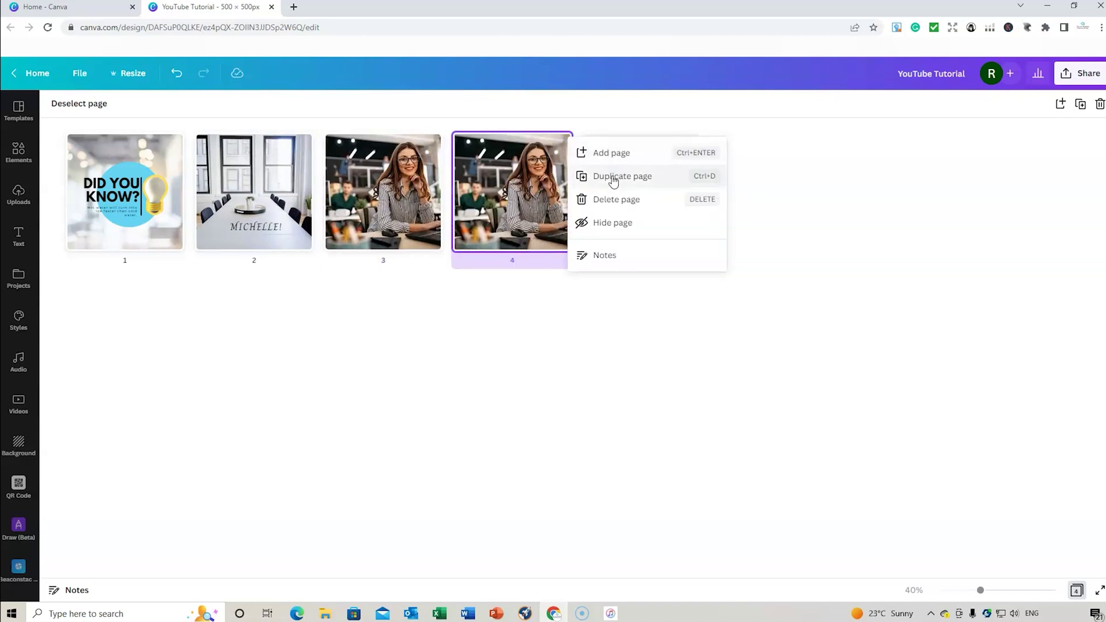
pyautogui.click(614, 200)
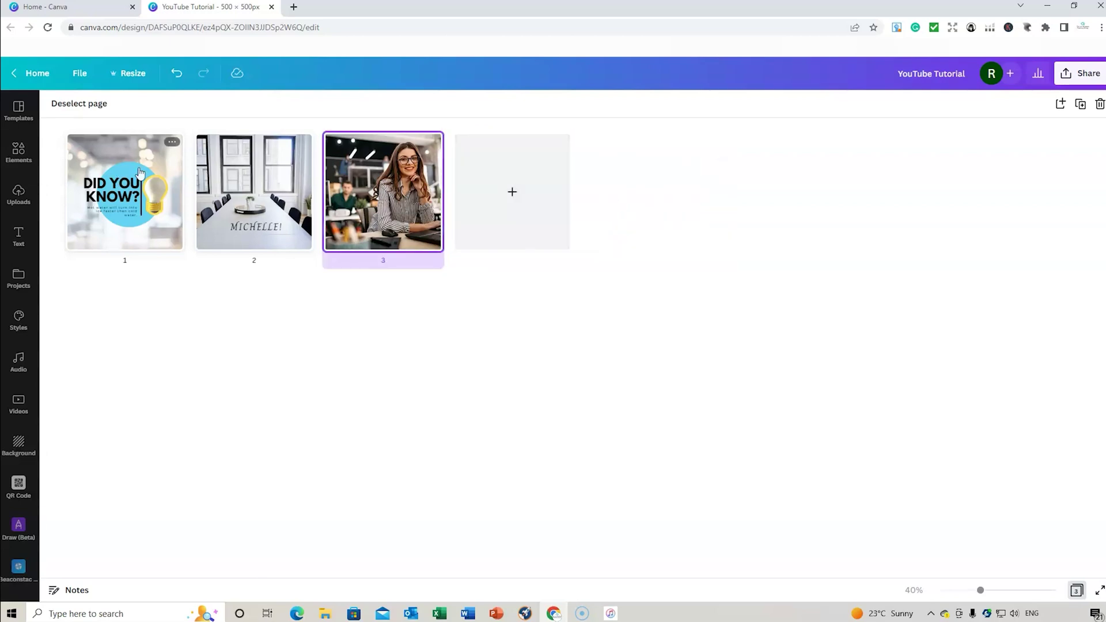
pyautogui.click(1076, 591)
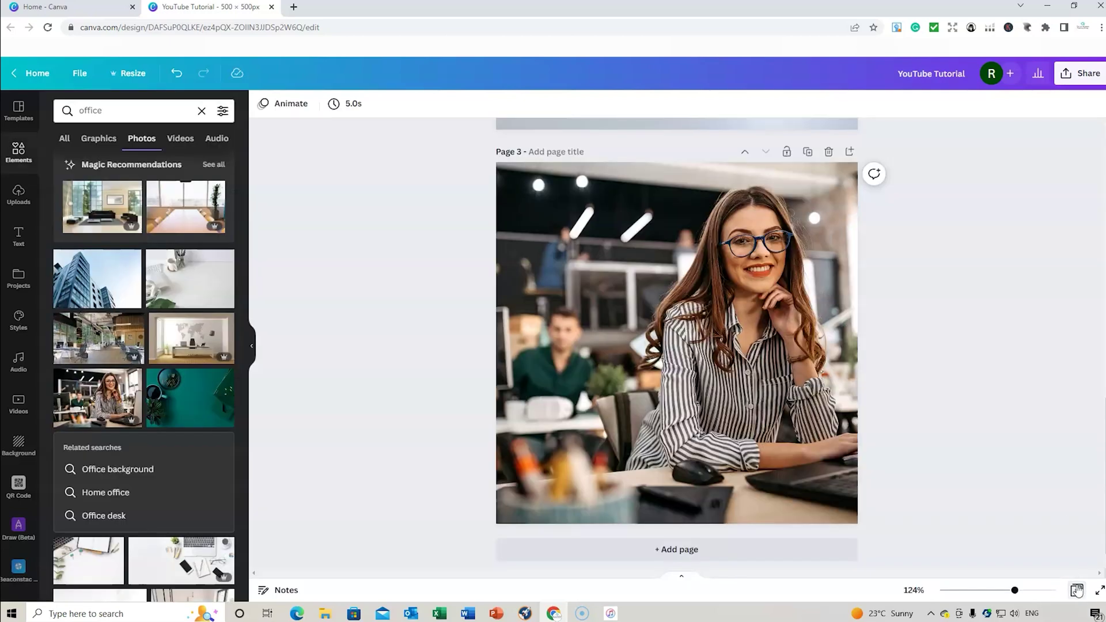
# Step: Add a blank page 4 after the office-woman page
pyautogui.scroll(5, 696, 375)
pyautogui.scroll(6, 696, 373)
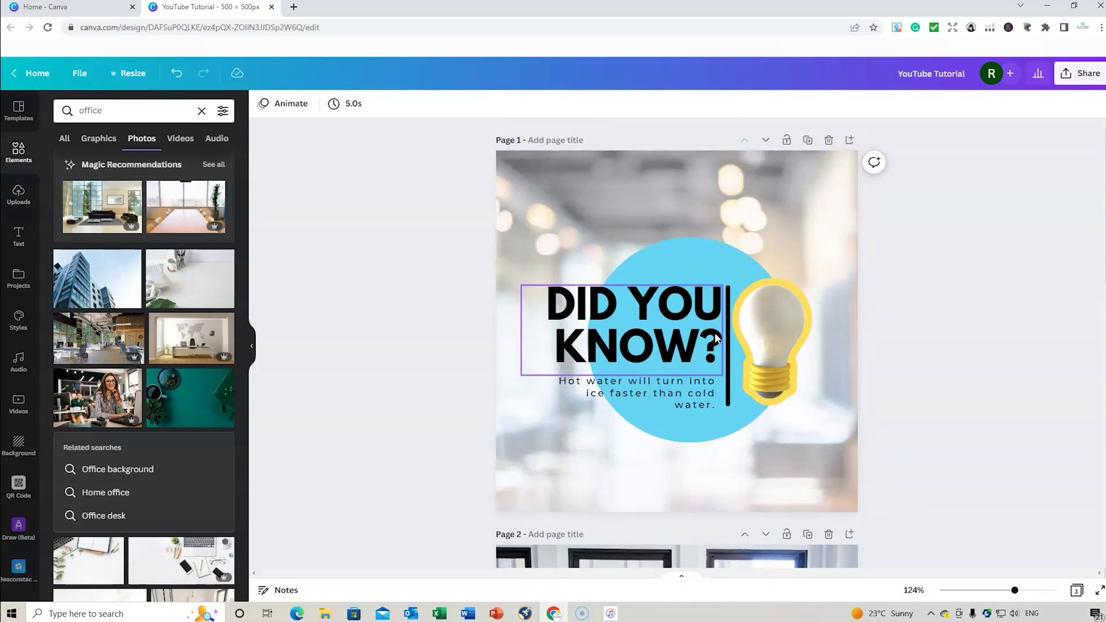
pyautogui.scroll(-5, 723, 337)
pyautogui.scroll(-5, 724, 334)
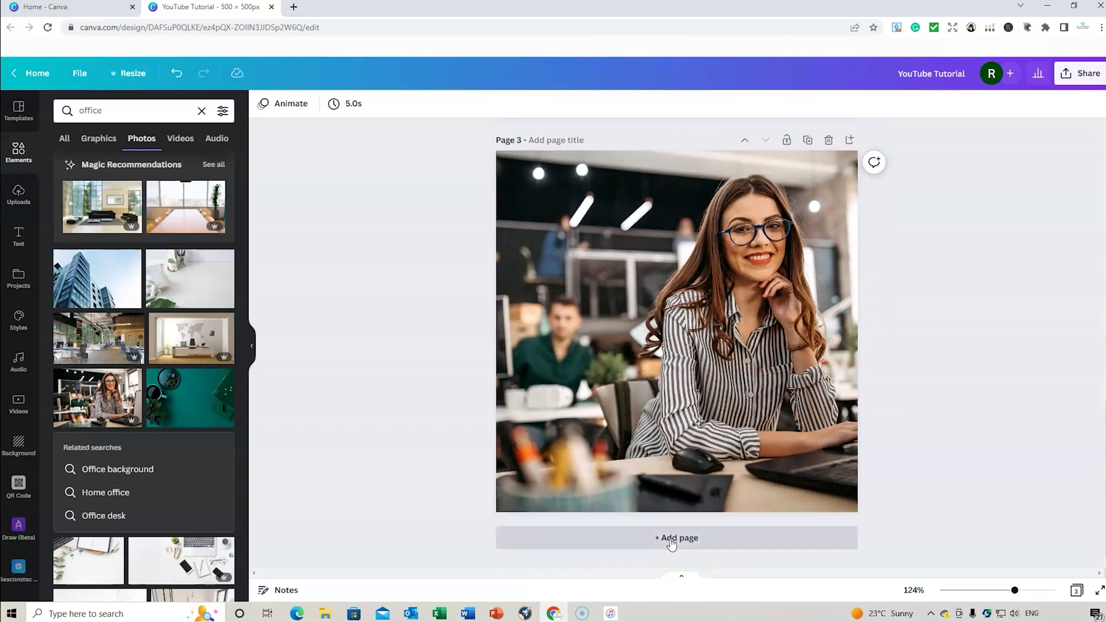
pyautogui.click(675, 539)
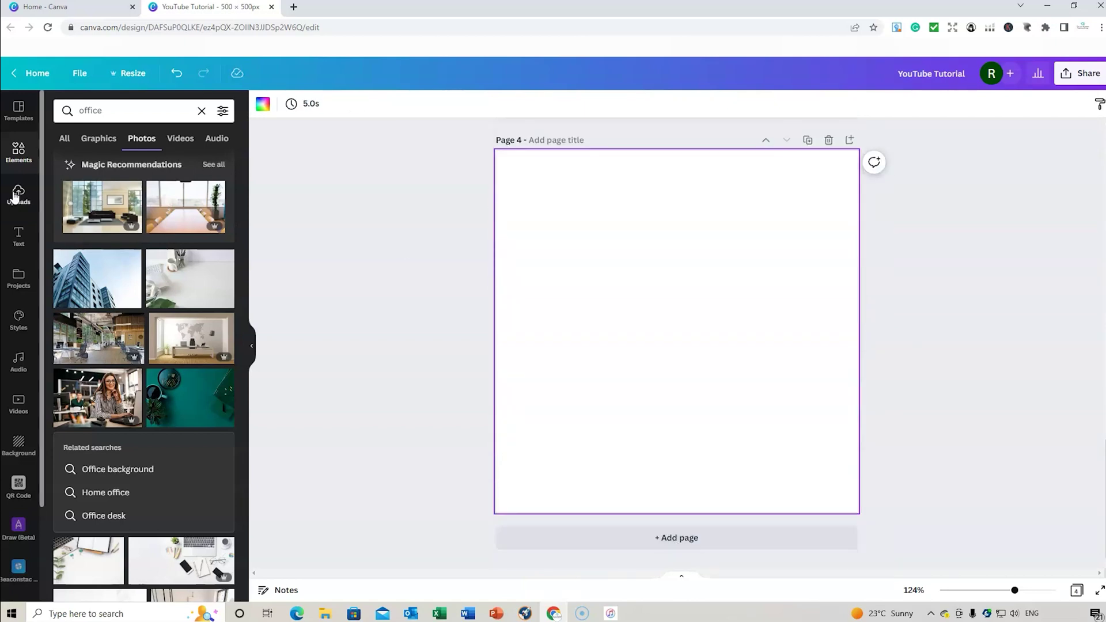
# Step: Browse the Uploads library's Videos tab, then return to Images
pyautogui.click(18, 193)
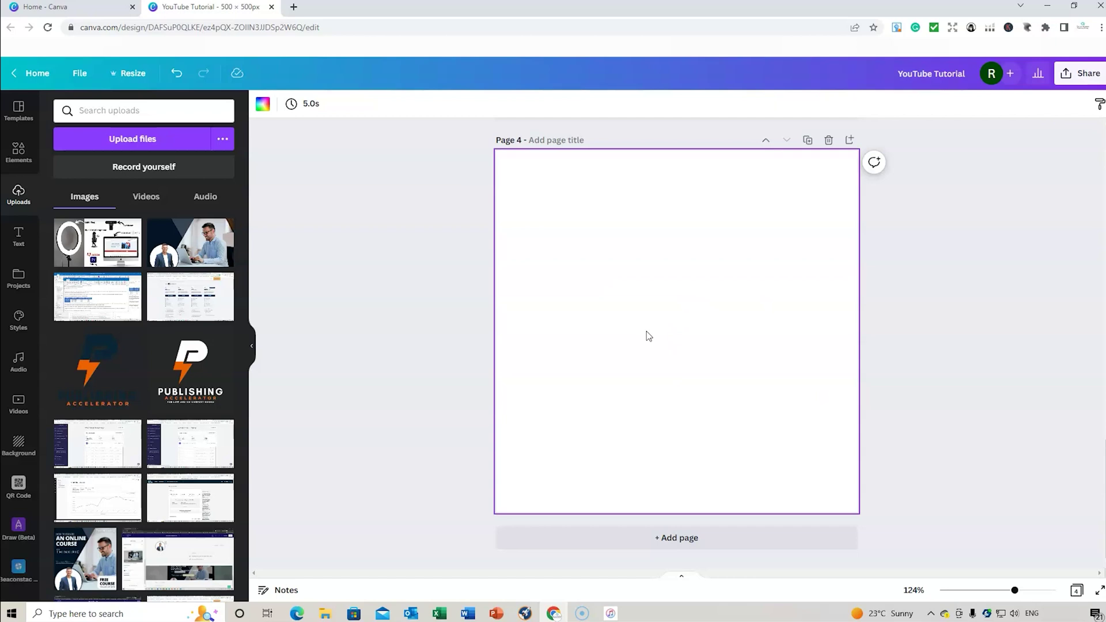
pyautogui.click(144, 197)
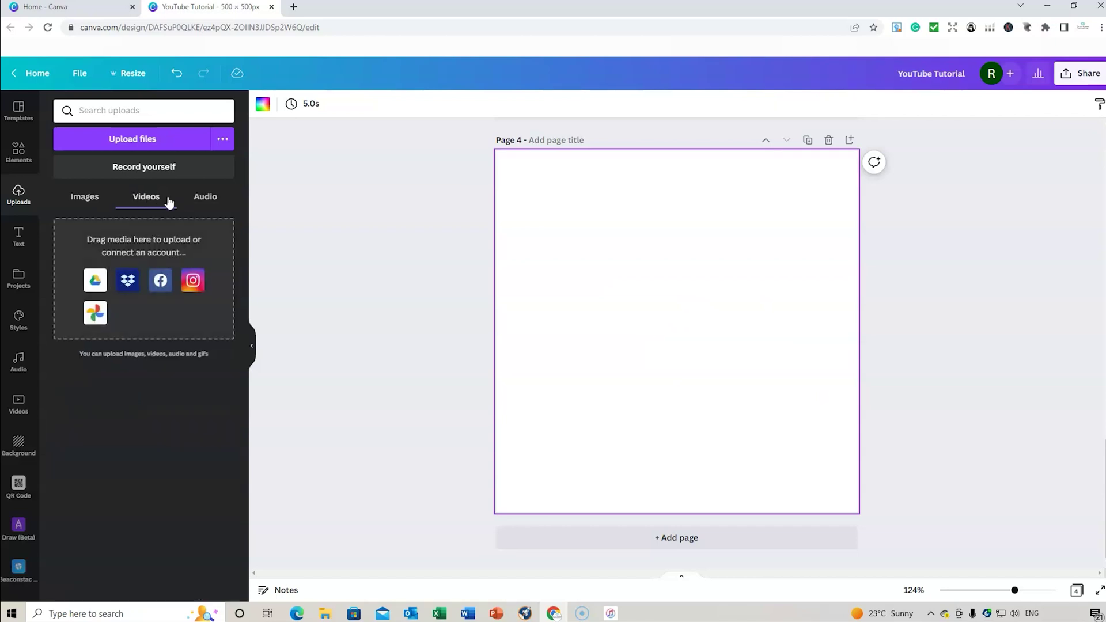
pyautogui.click(89, 197)
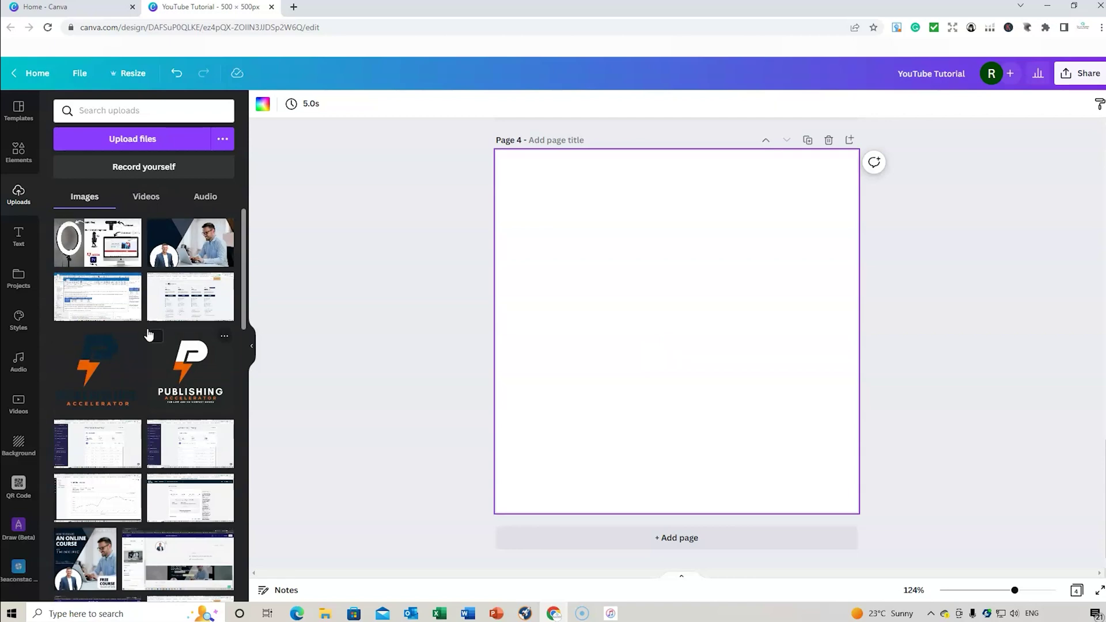
# Step: Place the uploaded man-at-laptop photo on page 4, enlarged and centred
pyautogui.click(195, 252)
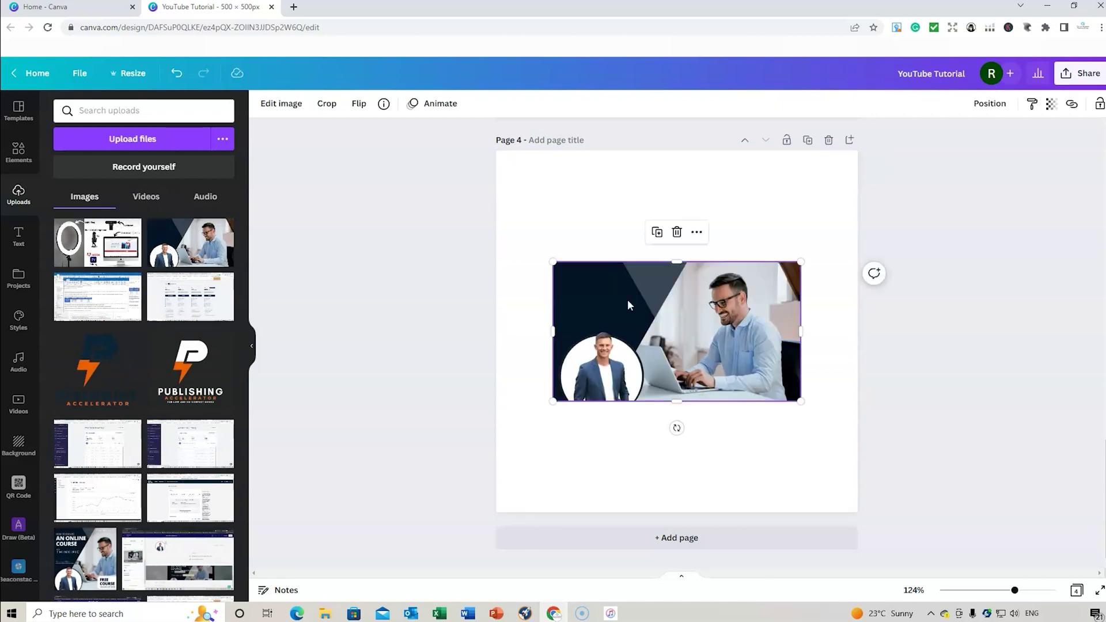
pyautogui.moveTo(553, 265); pyautogui.dragTo(533, 250)
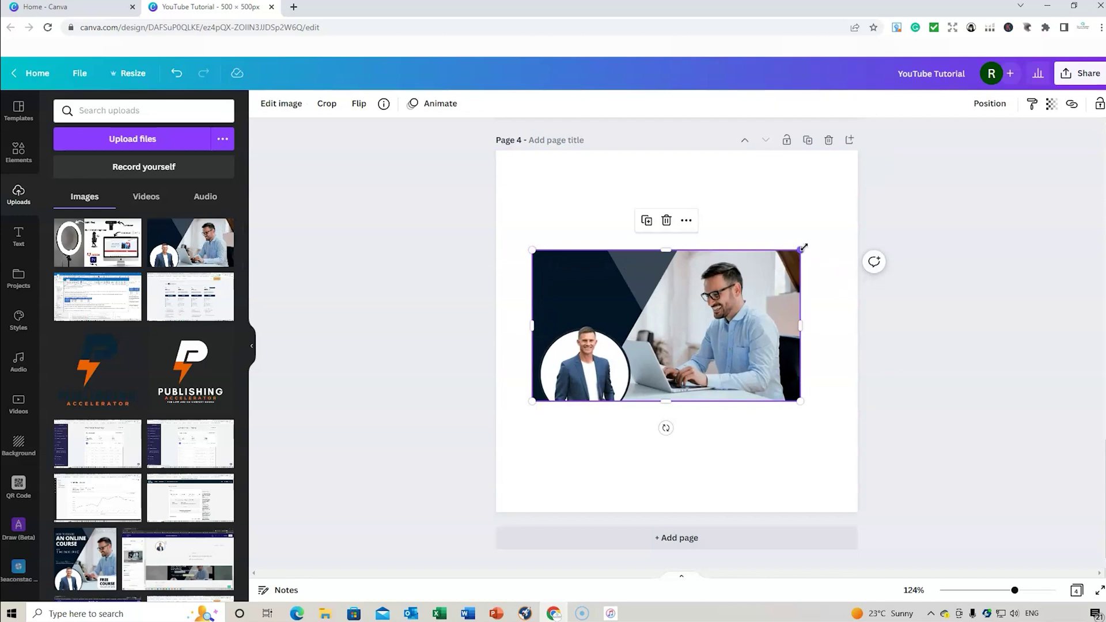
pyautogui.moveTo(804, 247); pyautogui.dragTo(834, 233)
pyautogui.moveTo(681, 299); pyautogui.dragTo(683, 313)
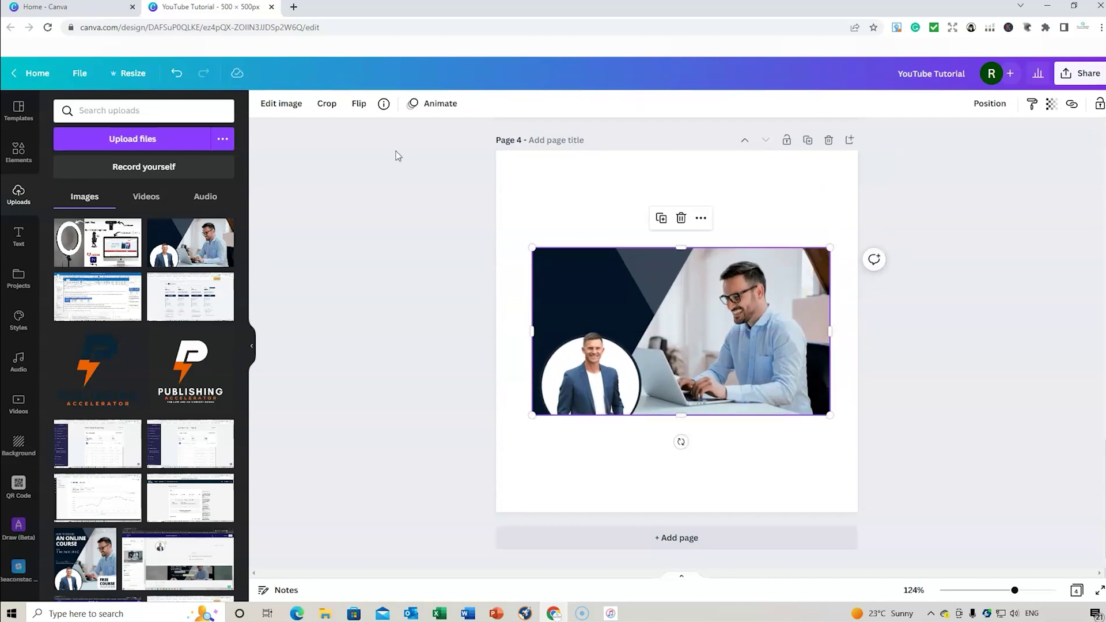
# Step: Flip the photo horizontally so the circular portrait sits on the left, then deselect
pyautogui.click(328, 106)
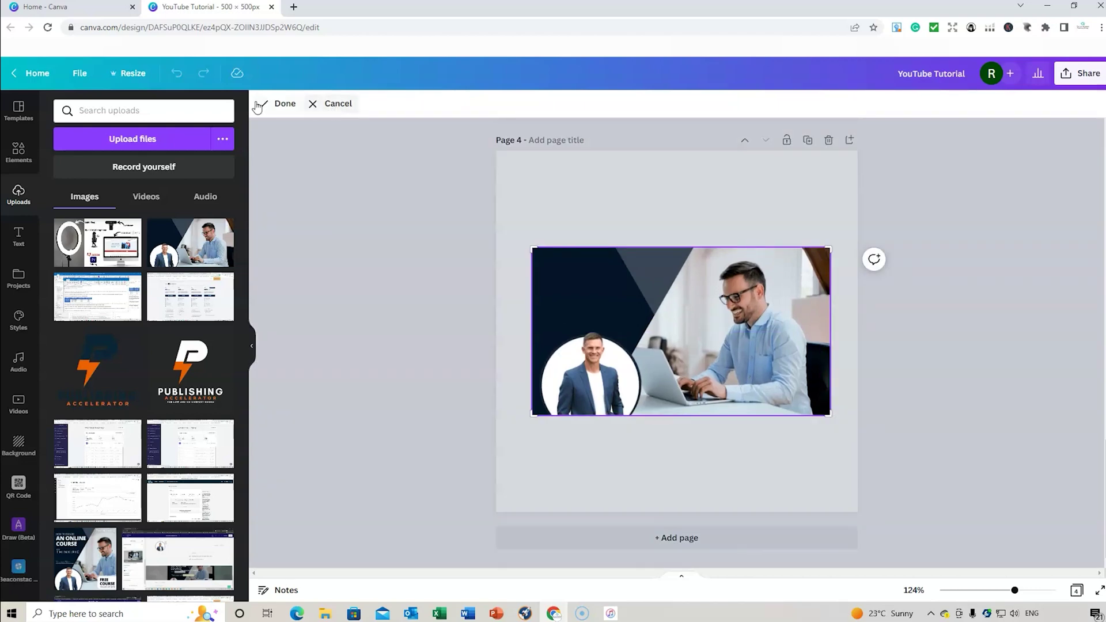
pyautogui.click(331, 111)
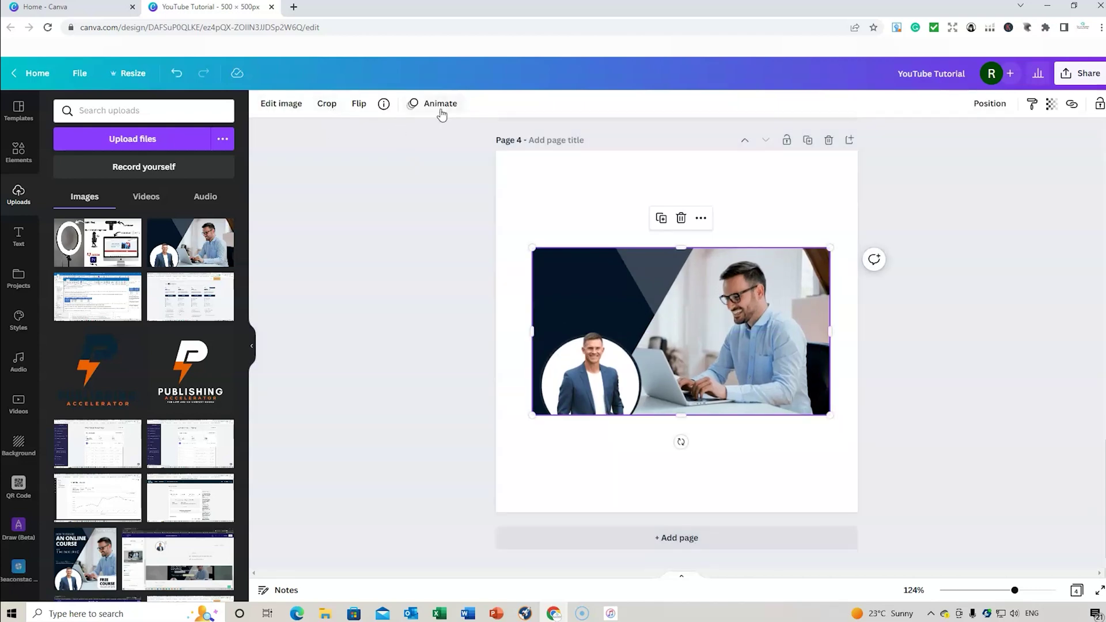
pyautogui.click(359, 106)
pyautogui.click(386, 134)
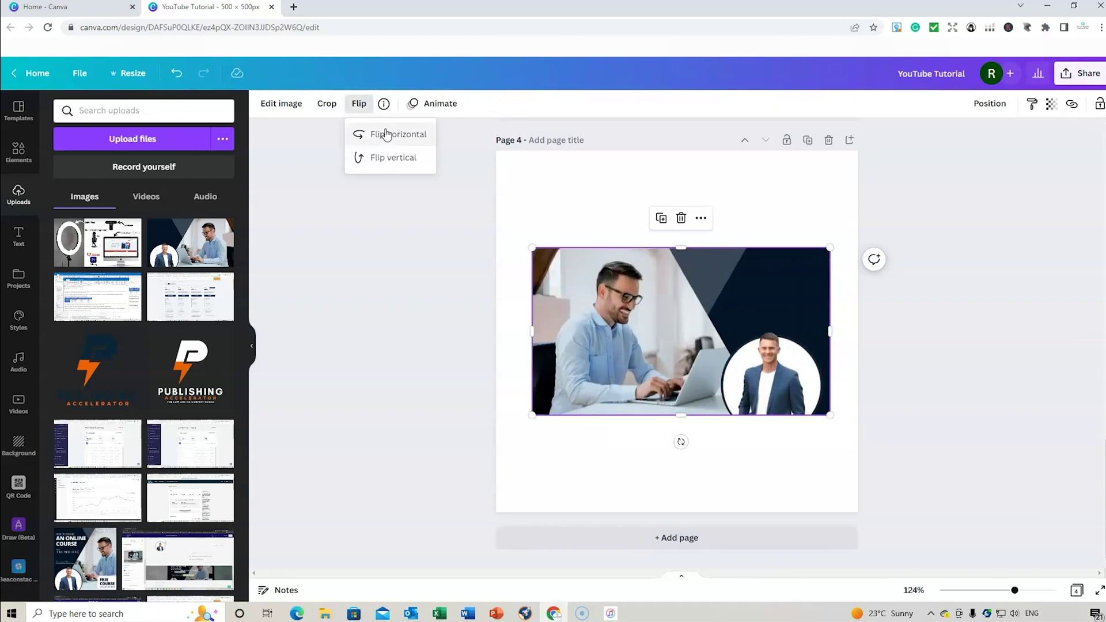
pyautogui.click(386, 134)
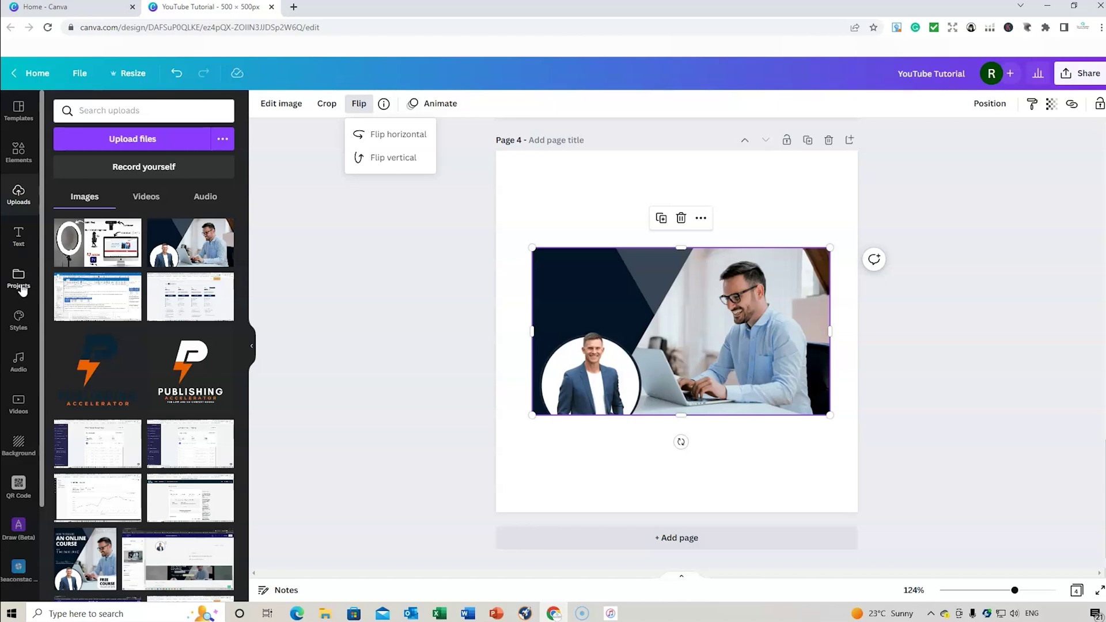
pyautogui.click(568, 199)
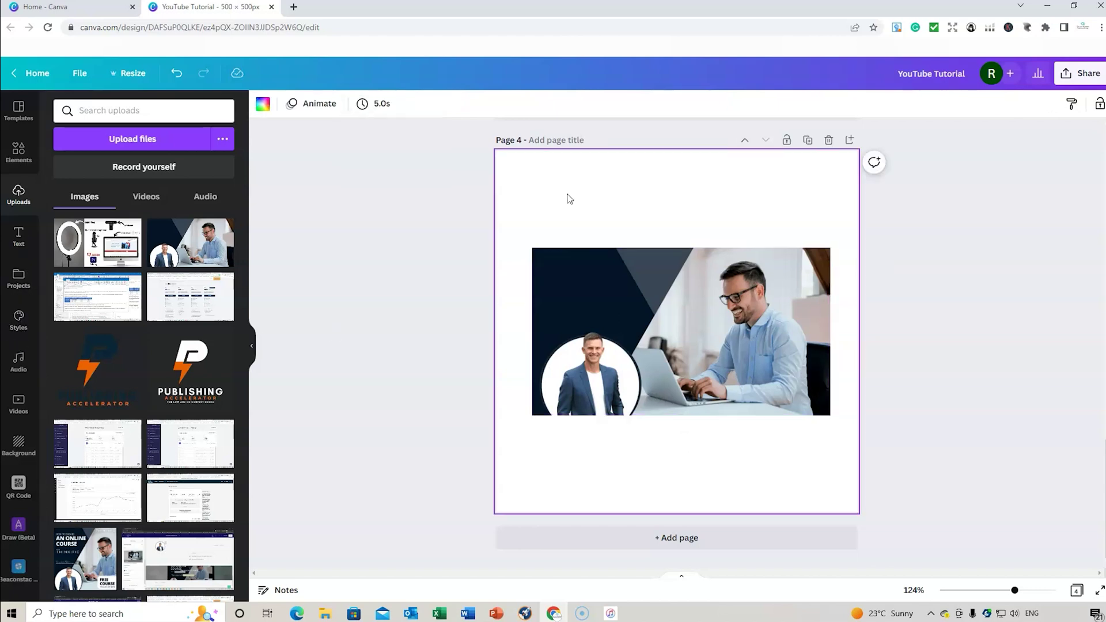
# Step: Make page 4's background light blue, then revisit the office search and Uploads panels
pyautogui.click(18, 444)
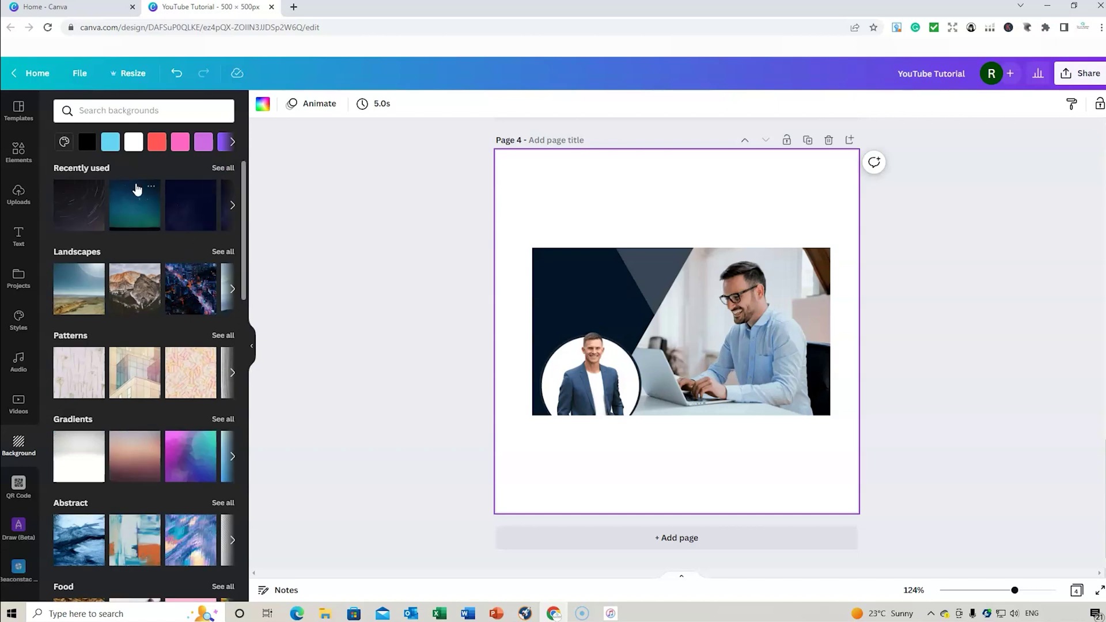
pyautogui.click(110, 143)
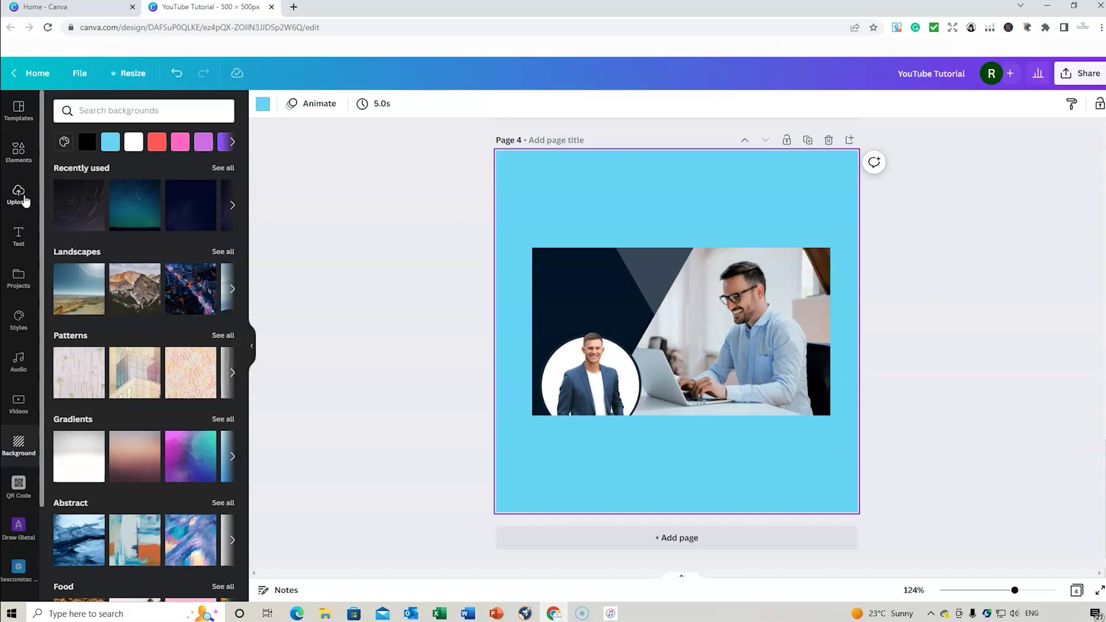
pyautogui.click(19, 152)
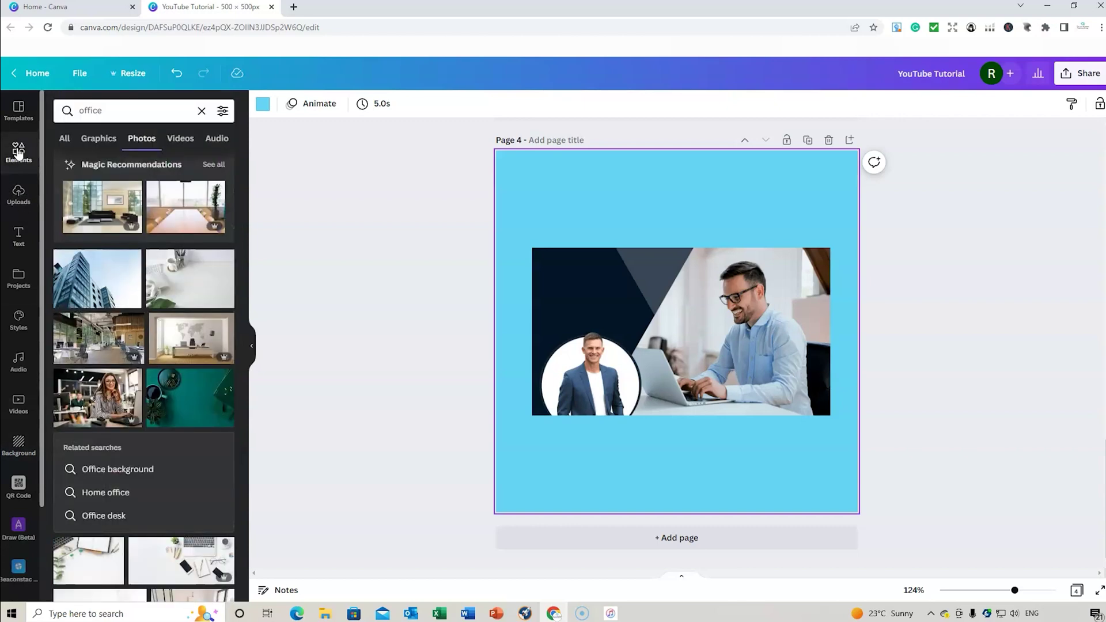
pyautogui.click(65, 139)
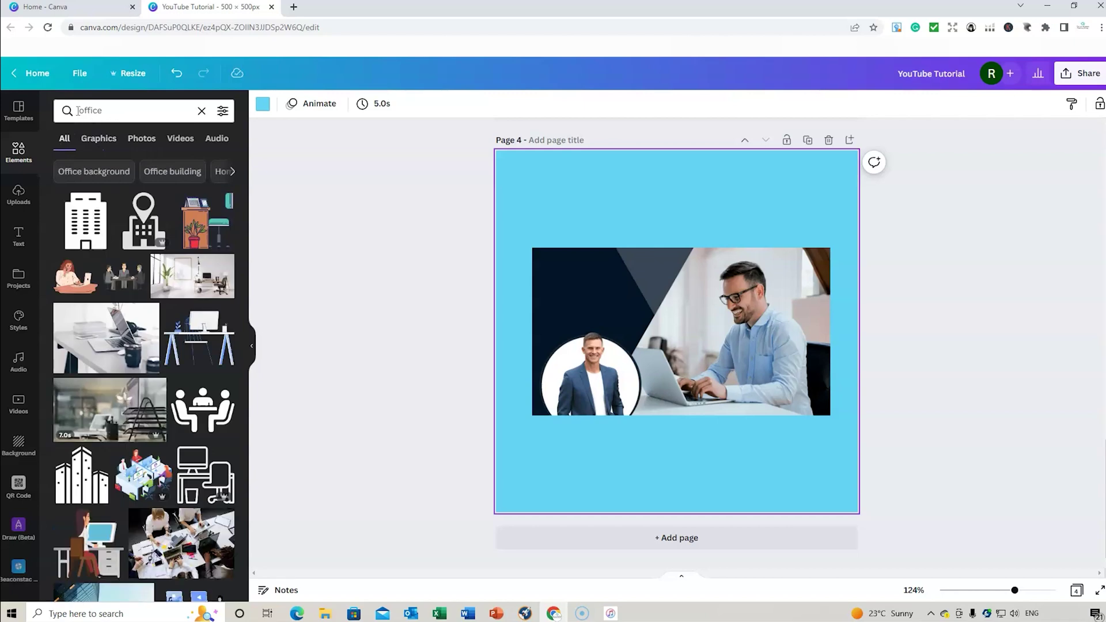
pyautogui.click(19, 198)
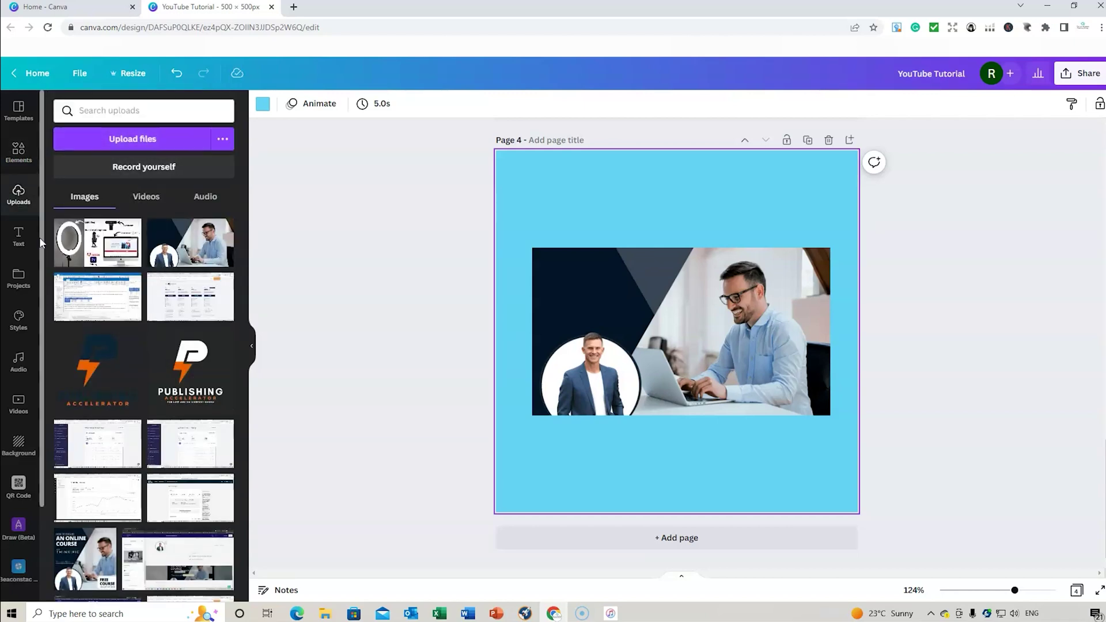
# Step: Cycle through the Text, Background and Uploads panels, then open the QR Code tool
pyautogui.click(8, 243)
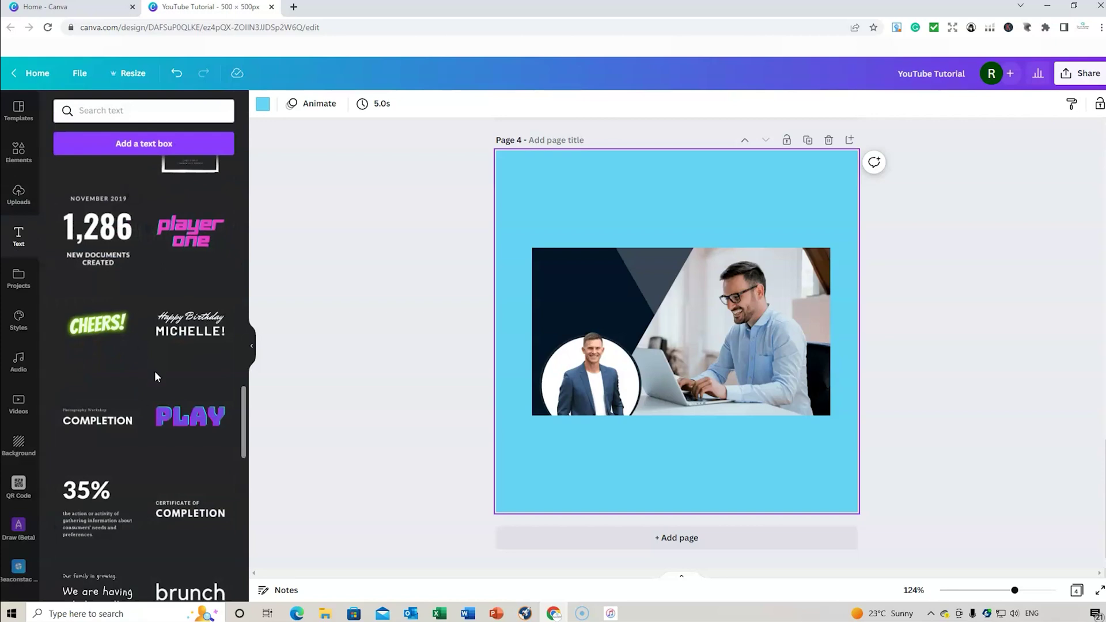
pyautogui.scroll(-4, 143, 406)
pyautogui.scroll(7, 144, 445)
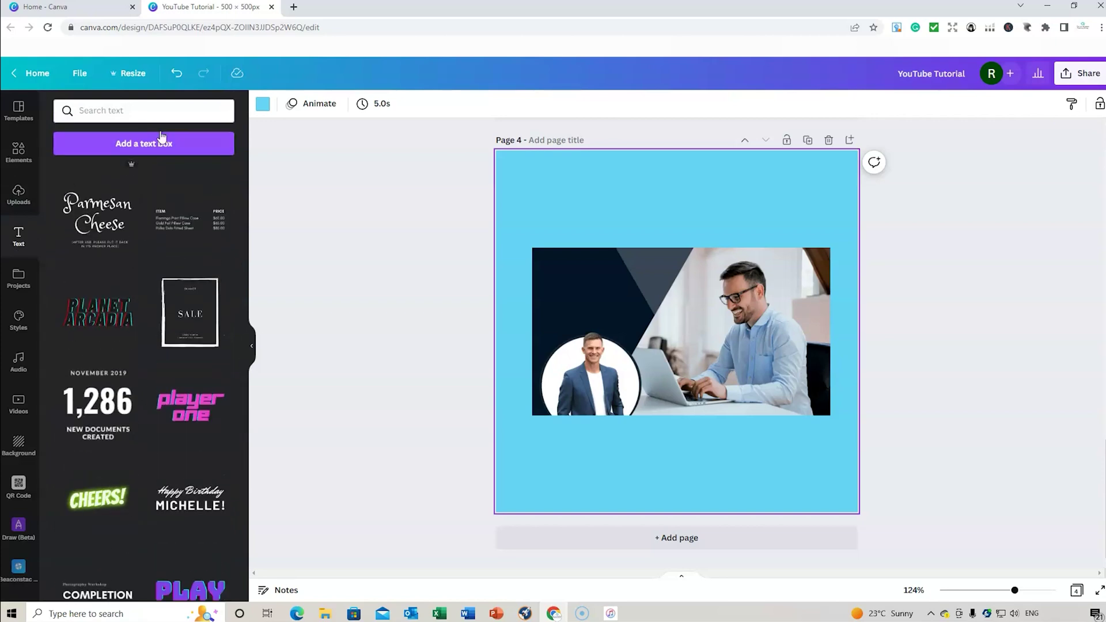
pyautogui.click(154, 108)
pyautogui.click(236, 361)
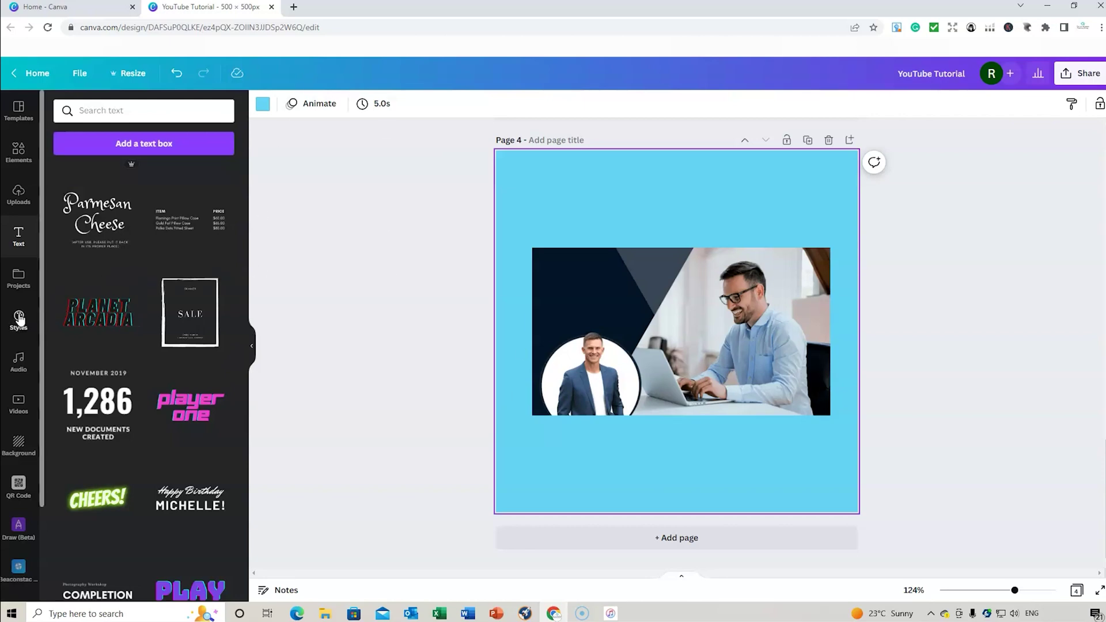
pyautogui.click(19, 444)
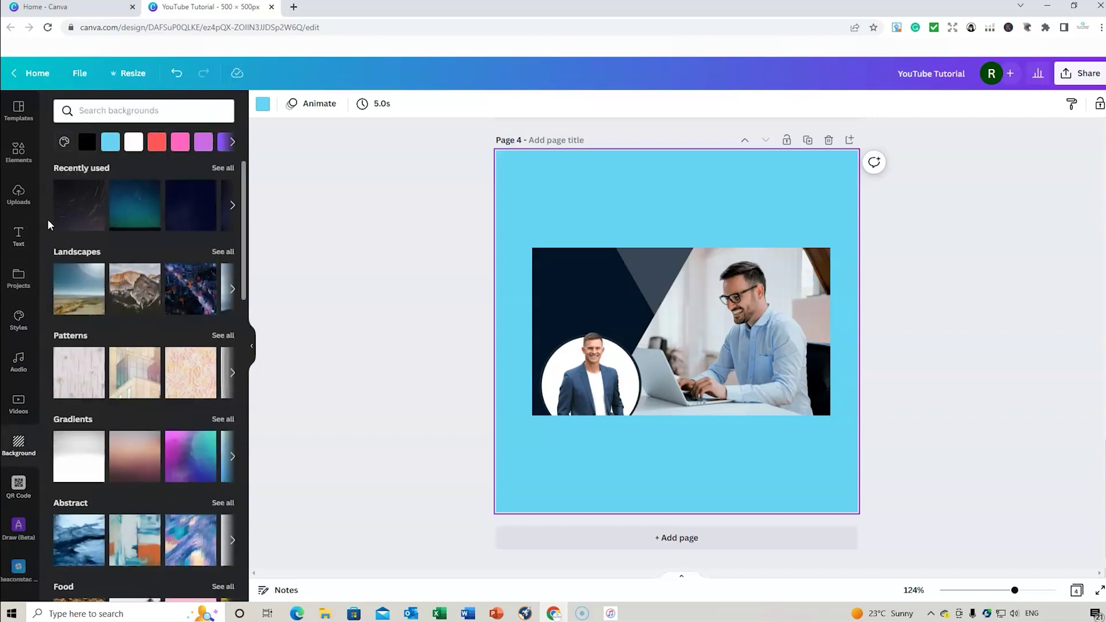
pyautogui.click(19, 195)
pyautogui.click(21, 245)
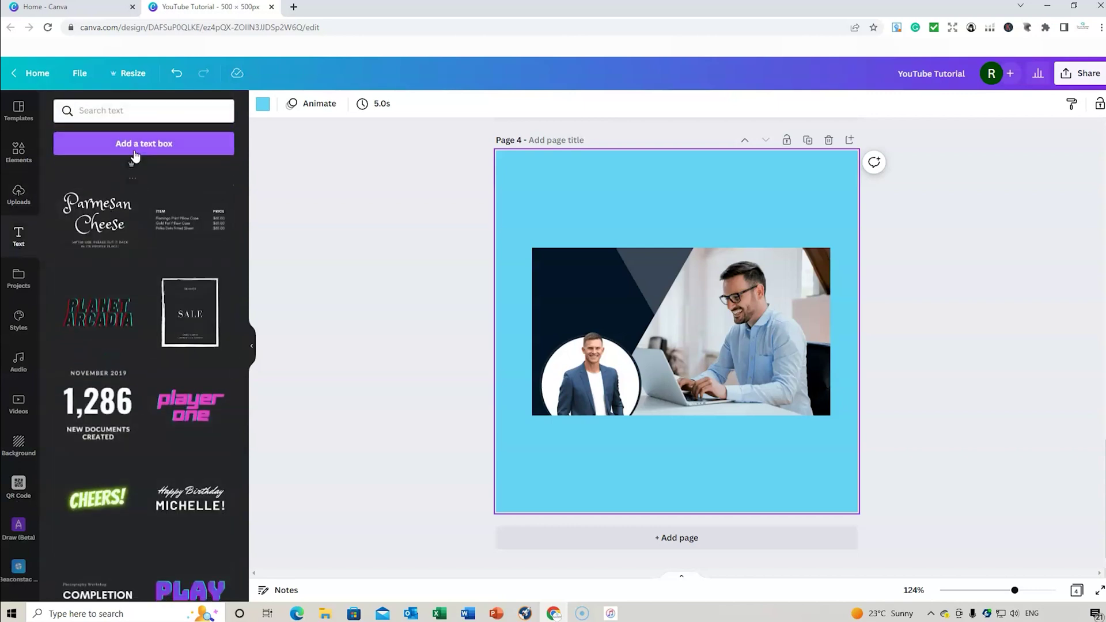
pyautogui.click(18, 484)
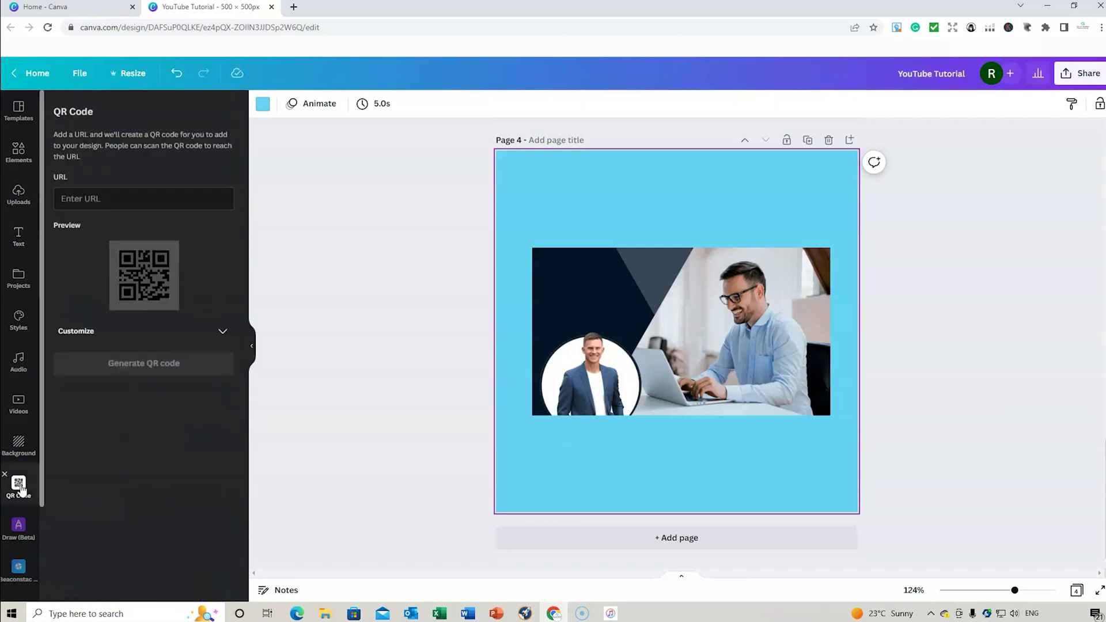
pyautogui.click(128, 197)
pyautogui.write('ww')
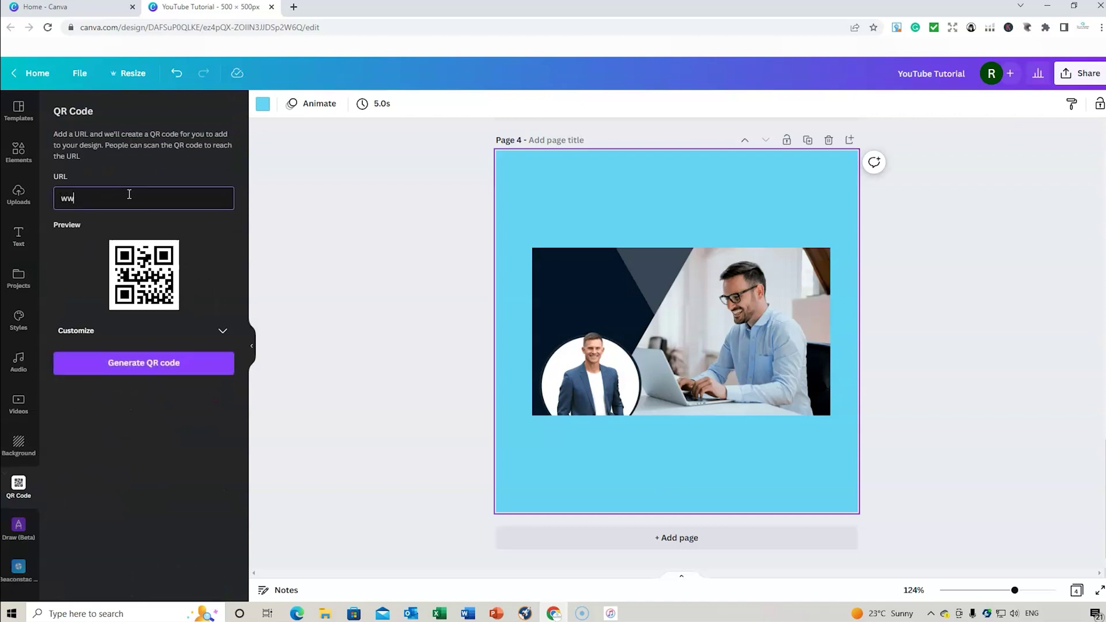
pyautogui.write('w.thelifegraduarte.com')
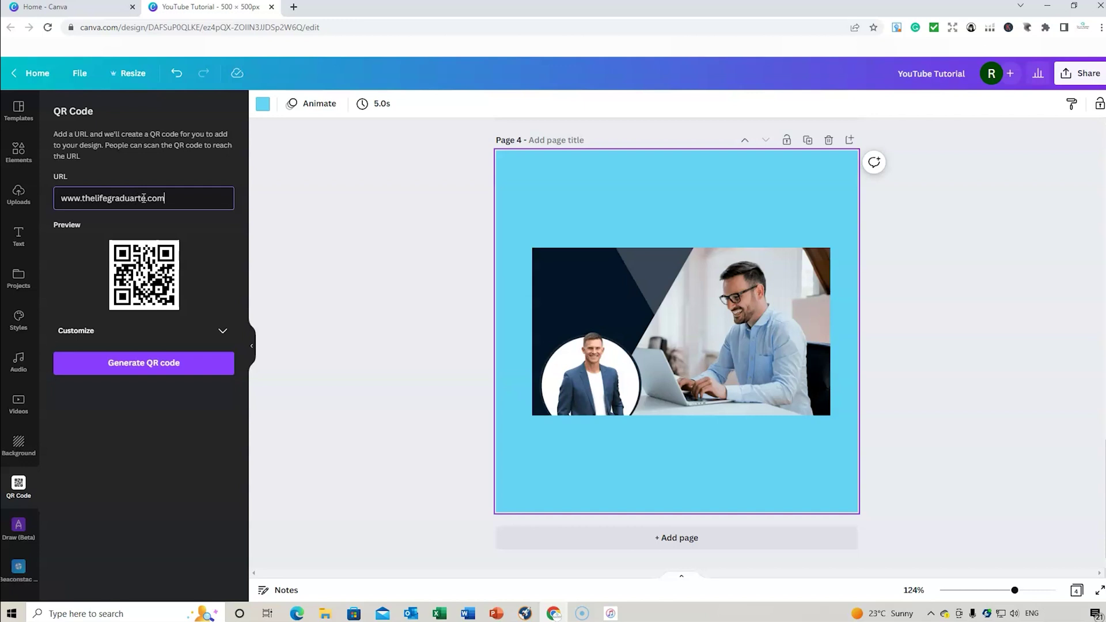
pyautogui.click(142, 198)
pyautogui.press('BackSpace')
pyautogui.press('BackSpace')
pyautogui.write('t')
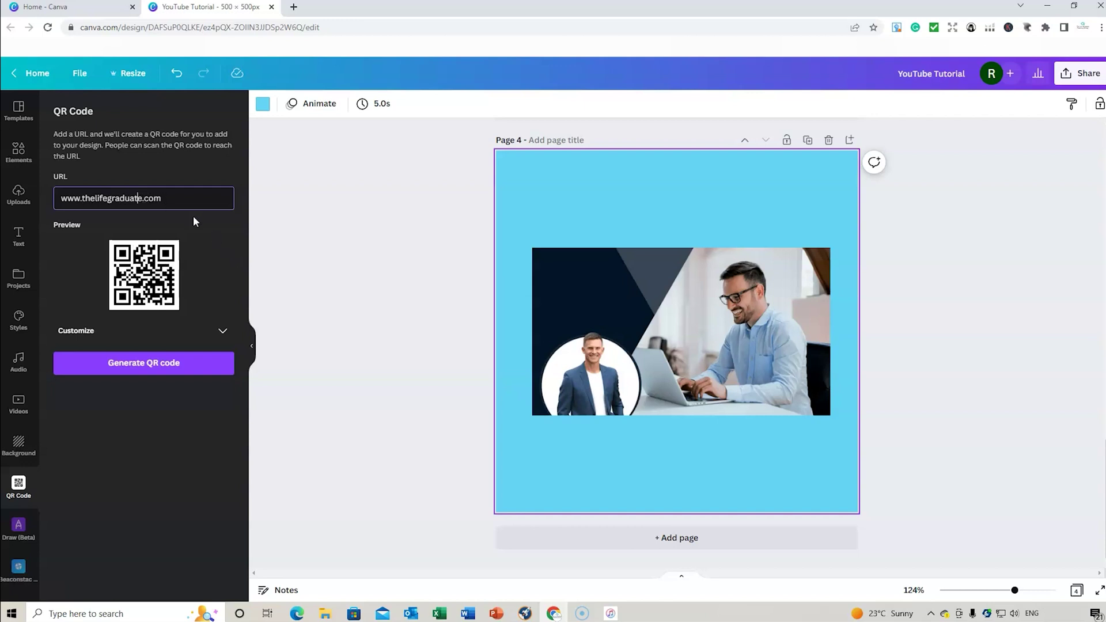
pyautogui.click(160, 363)
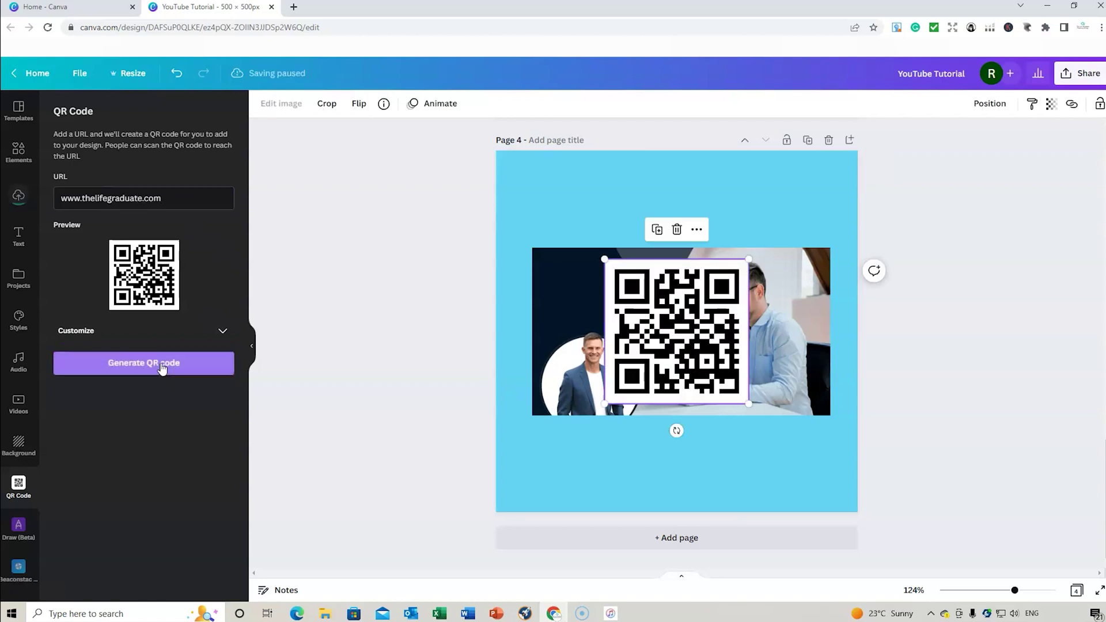
# Step: Shrink the QR code and centre it above the photo, then delete it
pyautogui.moveTo(604, 259); pyautogui.dragTo(656, 292)
pyautogui.moveTo(707, 364); pyautogui.dragTo(683, 237)
pyautogui.moveTo(619, 157); pyautogui.dragTo(640, 174)
pyautogui.moveTo(680, 228); pyautogui.dragTo(681, 213)
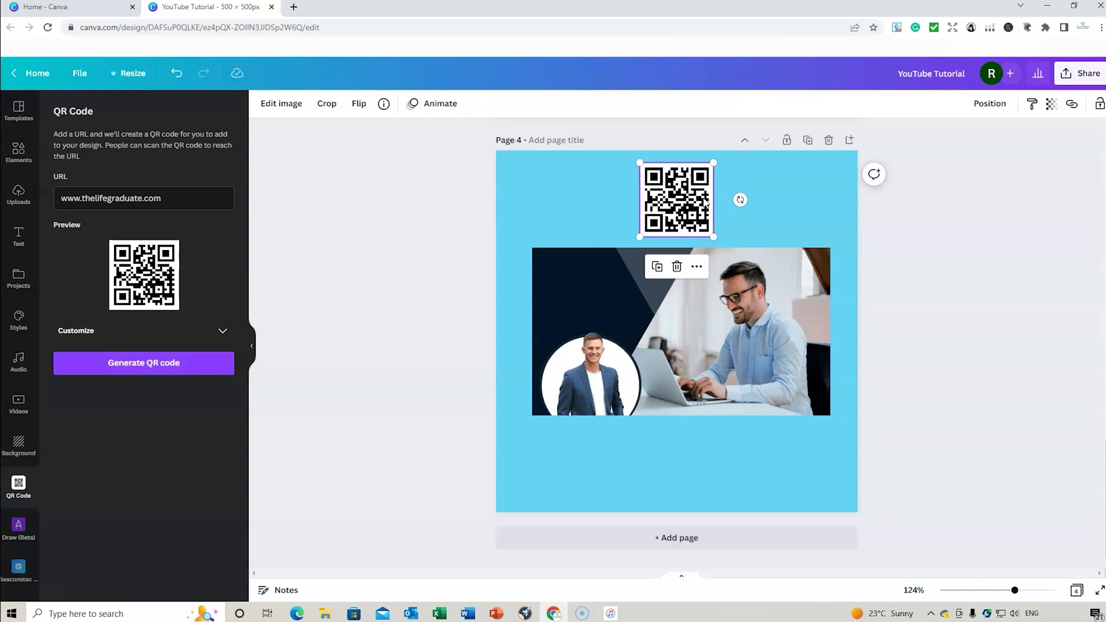
pyautogui.press('Delete')
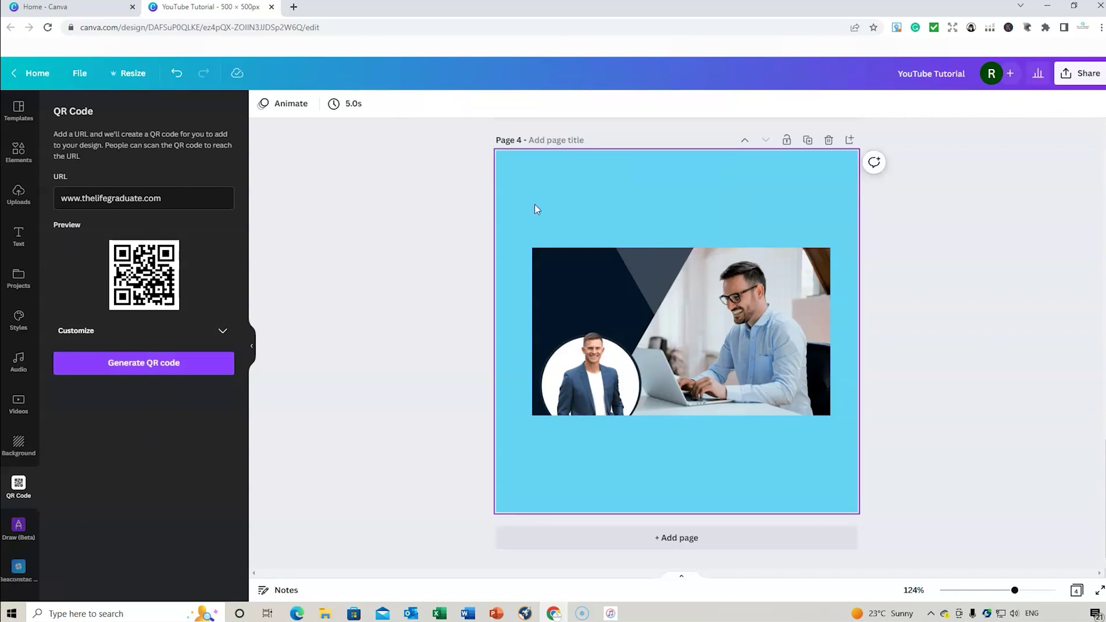
# Step: Draw a dark blue marker loop at the top of page 1, with transparency set to 100
pyautogui.scroll(5, 693, 291)
pyautogui.scroll(10, 693, 291)
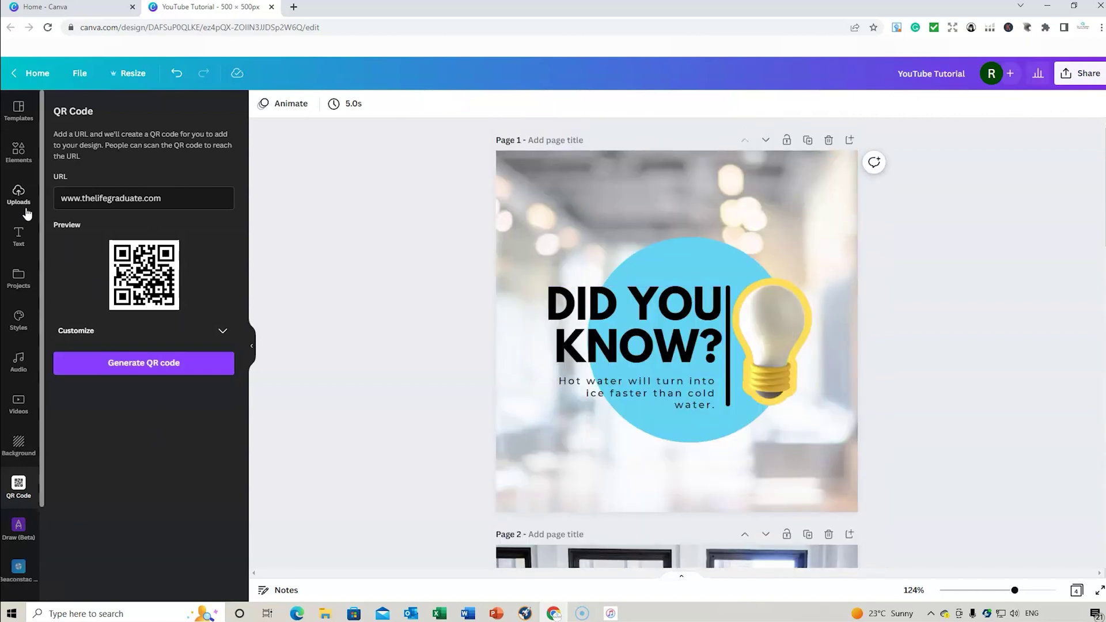
pyautogui.click(18, 530)
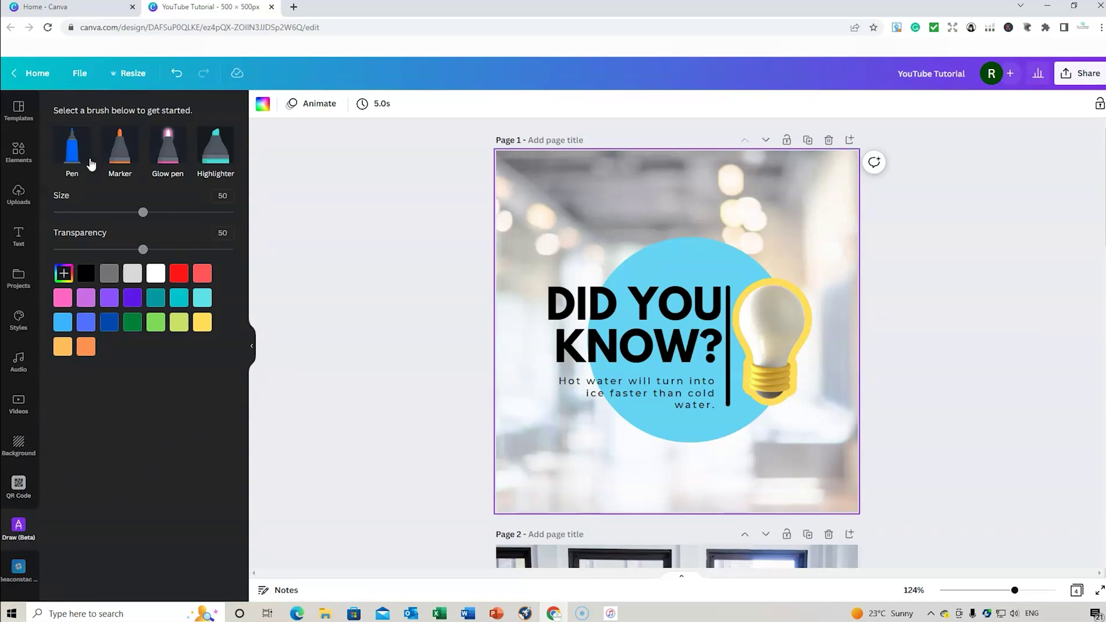
pyautogui.click(120, 147)
pyautogui.moveTo(143, 250); pyautogui.dragTo(234, 250)
pyautogui.click(109, 322)
pyautogui.moveTo(632, 229)
pyautogui.mouseDown()
pyautogui.moveTo(635, 214)
pyautogui.moveTo(670, 203)
pyautogui.mouseUp()
# Step: Add two pink glow-pen strokes at the top right of page 1
pyautogui.click(168, 147)
pyautogui.click(63, 360)
pyautogui.moveTo(744, 196); pyautogui.dragTo(783, 251)
pyautogui.moveTo(812, 222); pyautogui.dragTo(817, 291)
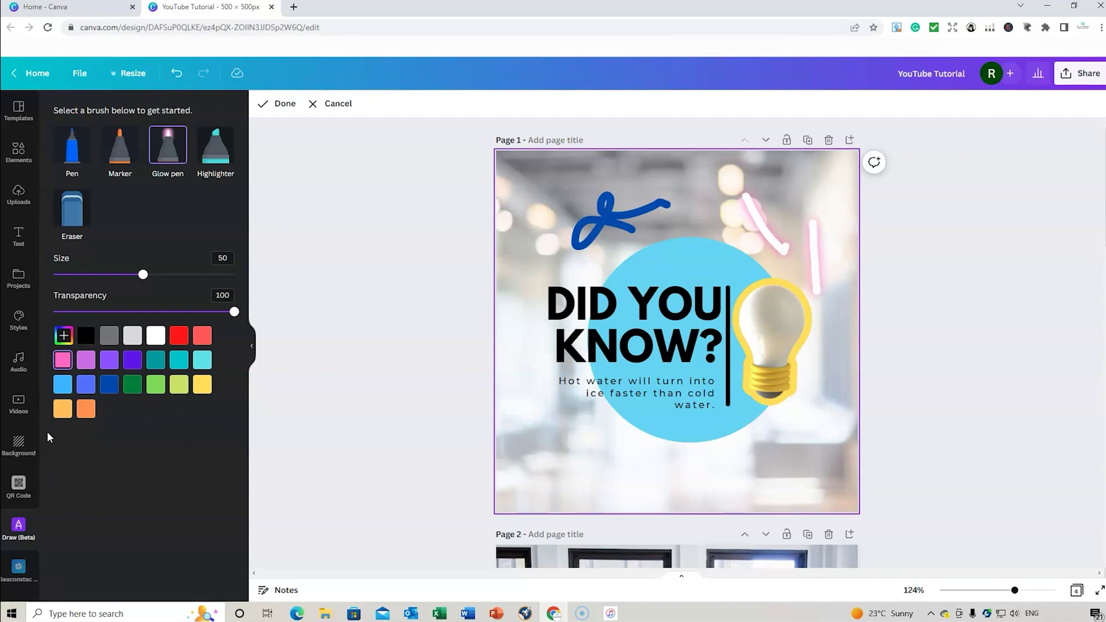
pyautogui.scroll(-2, 28, 553)
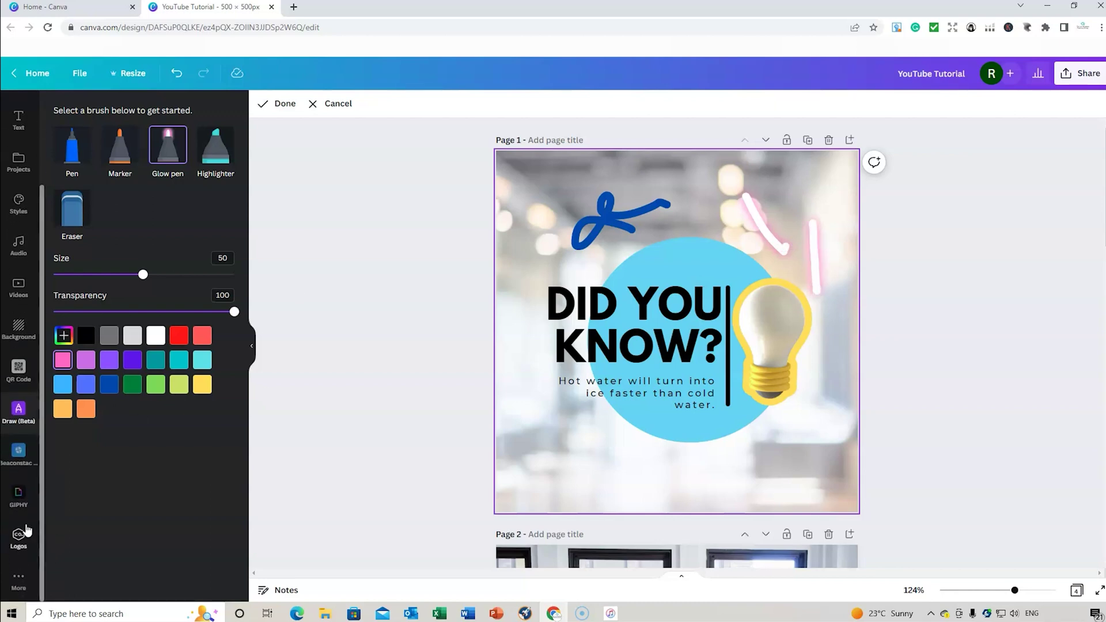
# Step: Exit drawing mode, browse the Canva apps list under More, then collapse the side panel
pyautogui.click(8, 581)
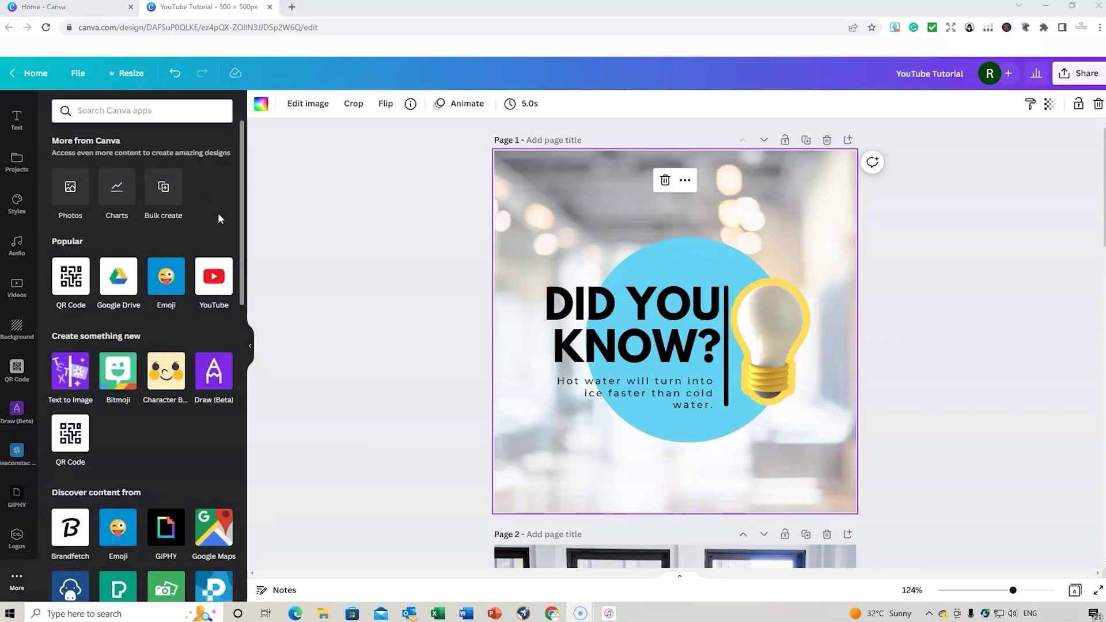
pyautogui.scroll(-3, 166, 345)
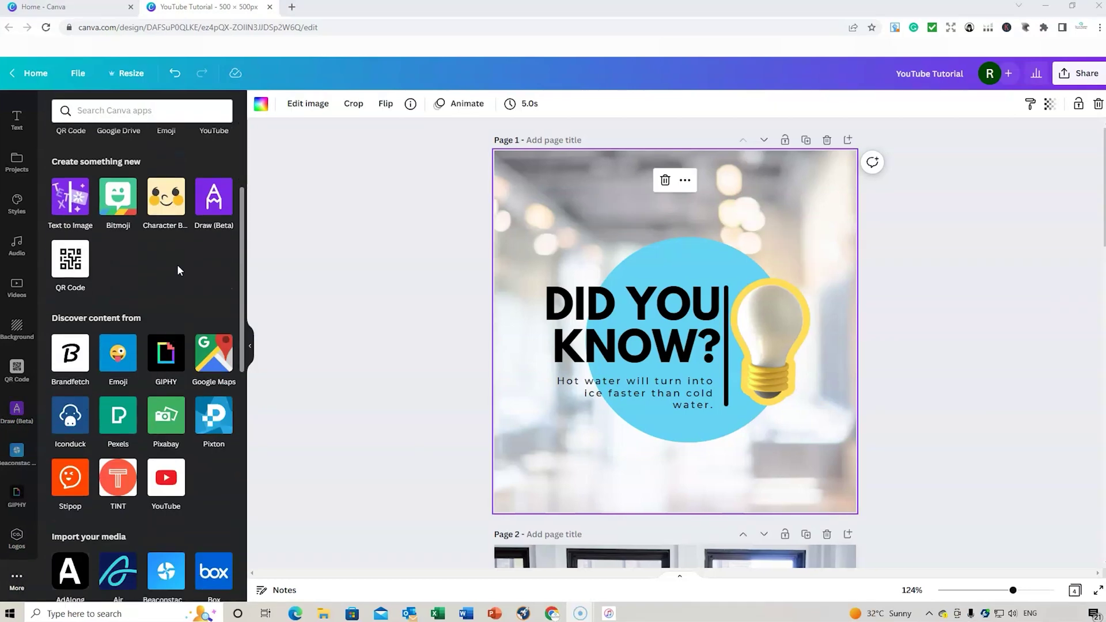
pyautogui.scroll(-2, 177, 265)
pyautogui.scroll(3, 178, 265)
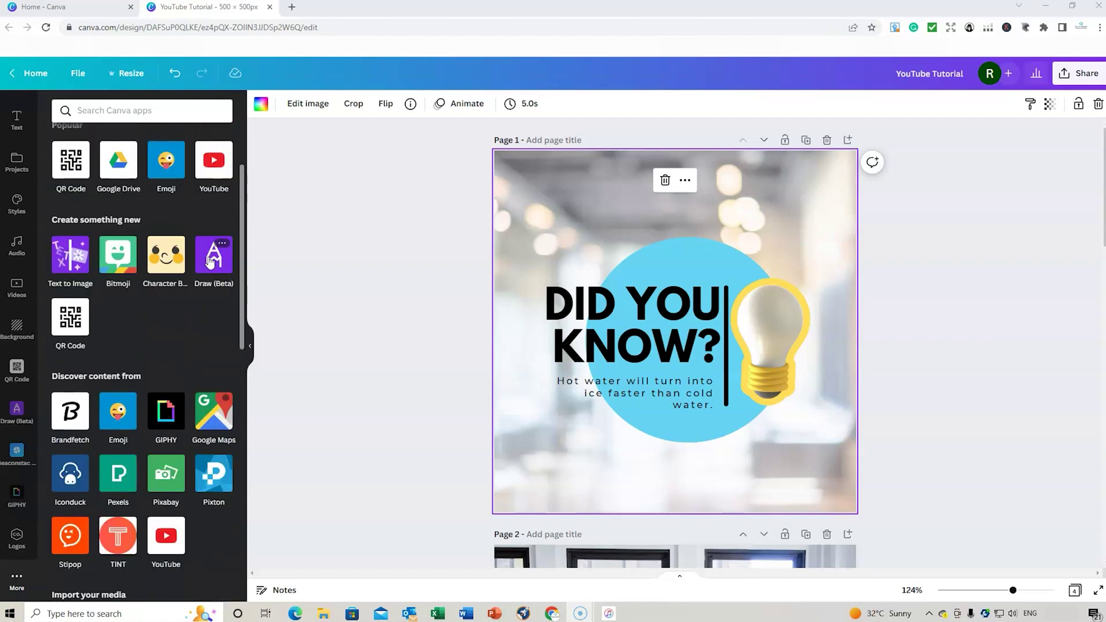
pyautogui.scroll(-10, 173, 282)
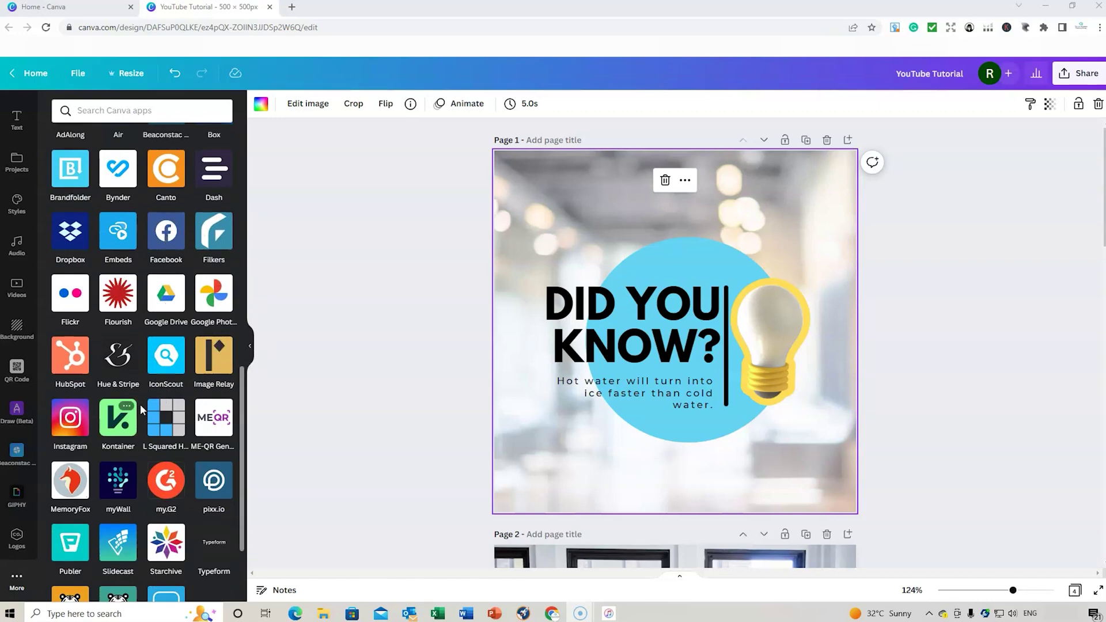
pyautogui.scroll(-2, 158, 444)
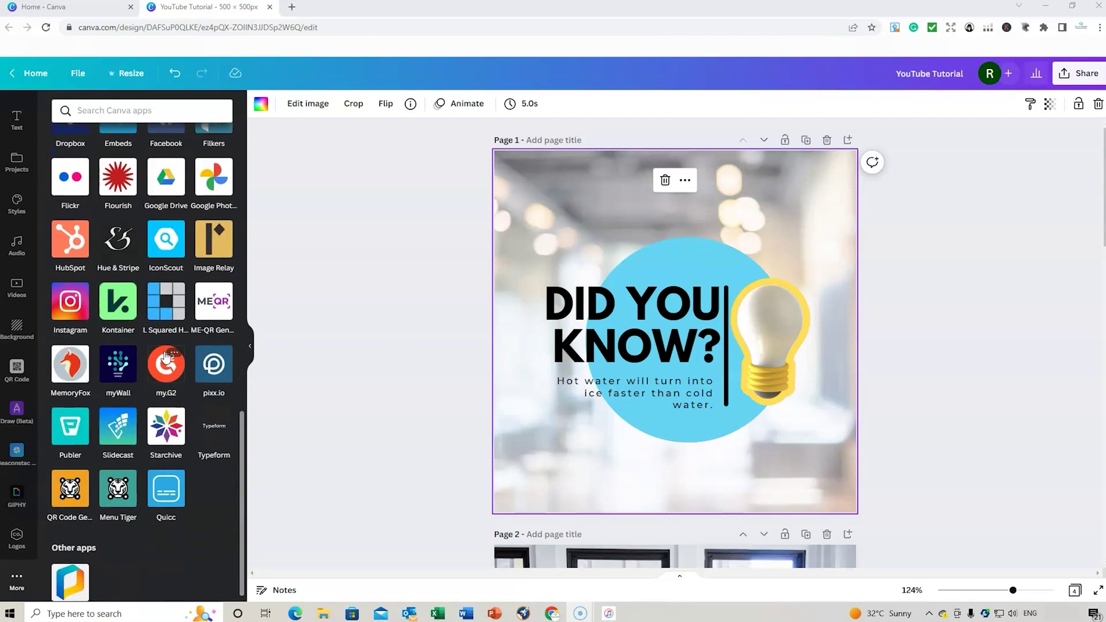
pyautogui.click(250, 346)
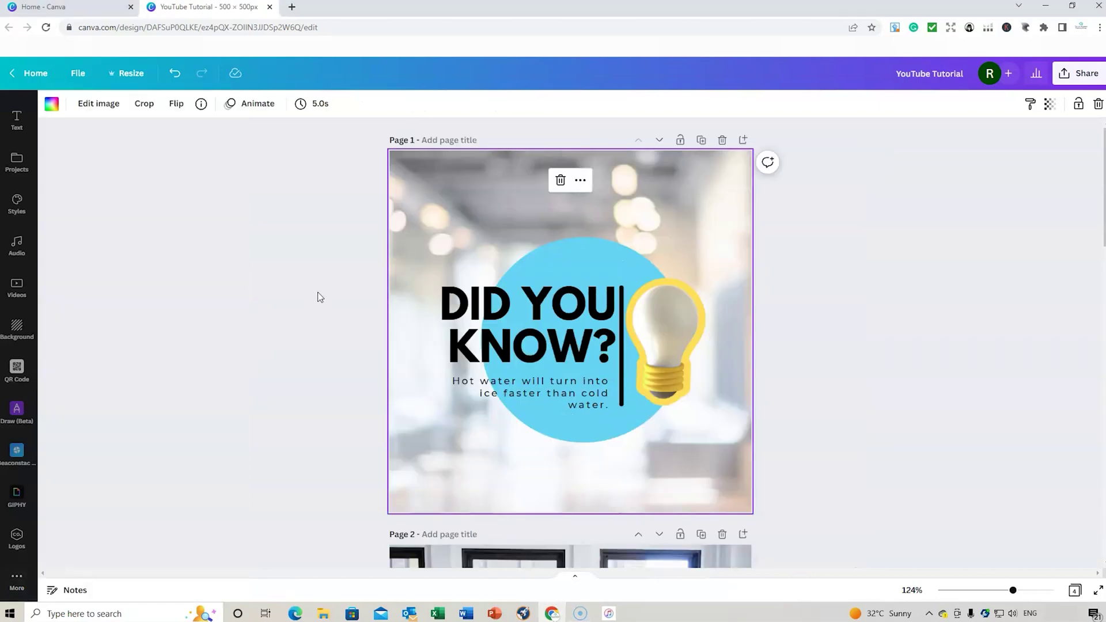